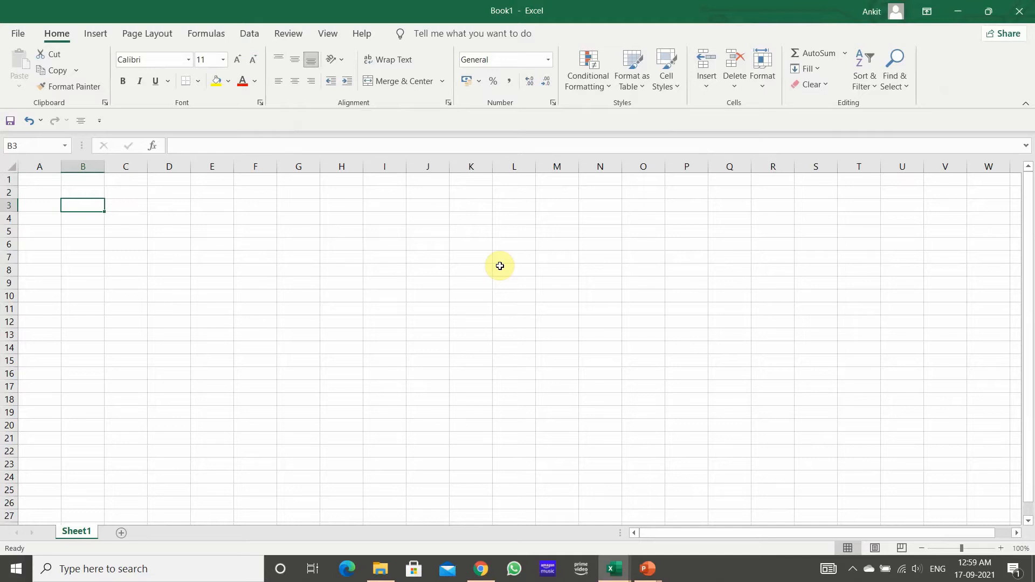
# Step: Enter the number 1 in cell B3 and the number 2 in cell B4
pyautogui.write('1')
pyautogui.press('Return')
pyautogui.write('2')
pyautogui.press('Return')
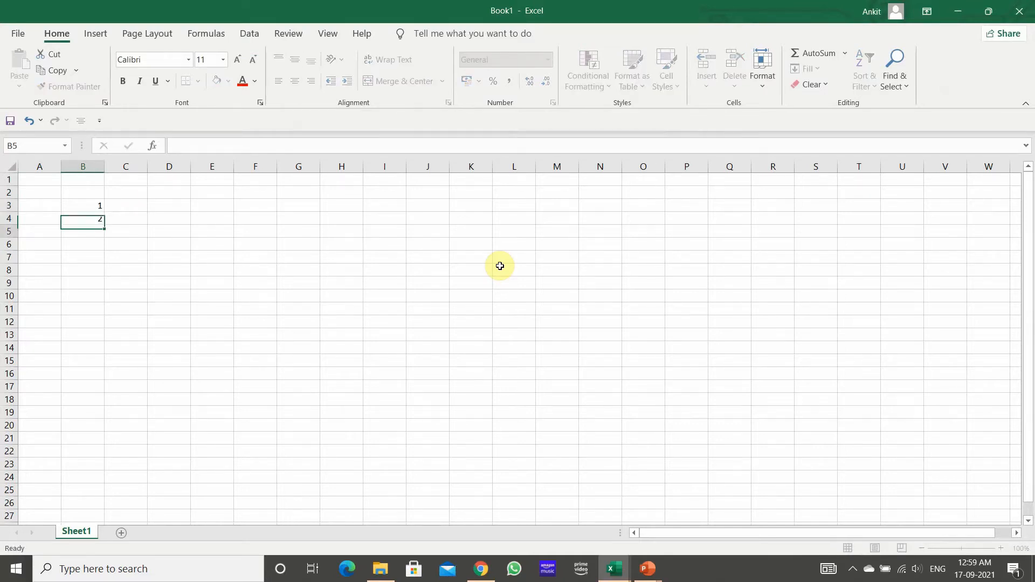
# Step: Enter the formula =B3+B4 in cell D4 to add the two numbers
pyautogui.press('Down')
pyautogui.press('Up')
pyautogui.press('Right')
pyautogui.press('Right')
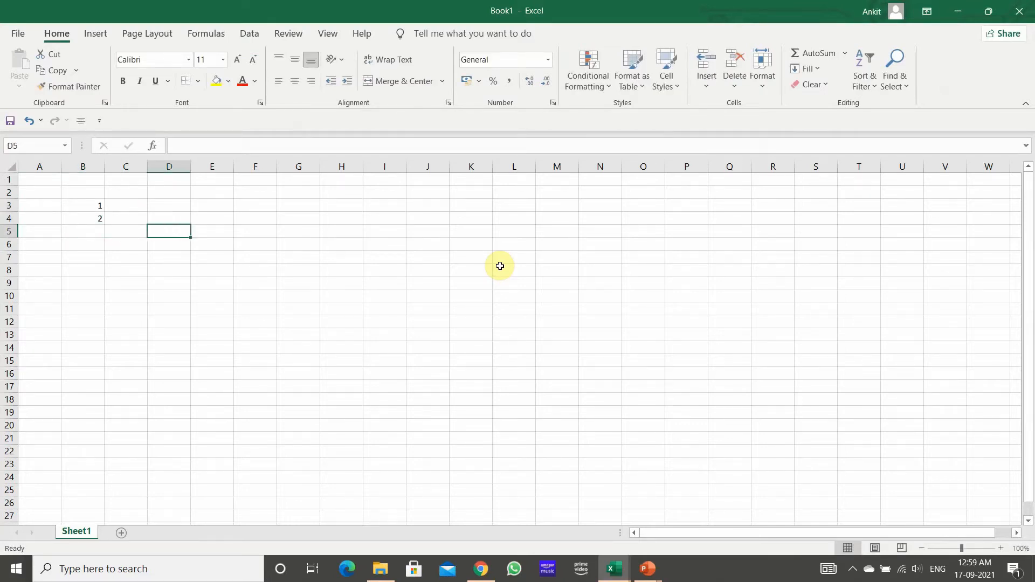
pyautogui.press('Up')
pyautogui.write('=')
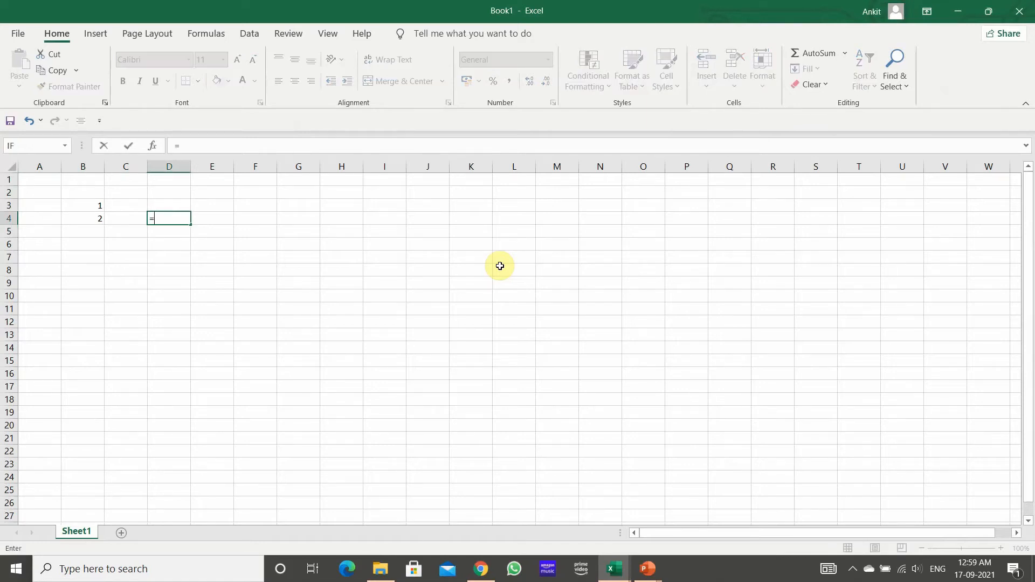
pyautogui.press('Left')
pyautogui.press('Left')
pyautogui.press('Up')
pyautogui.write('+')
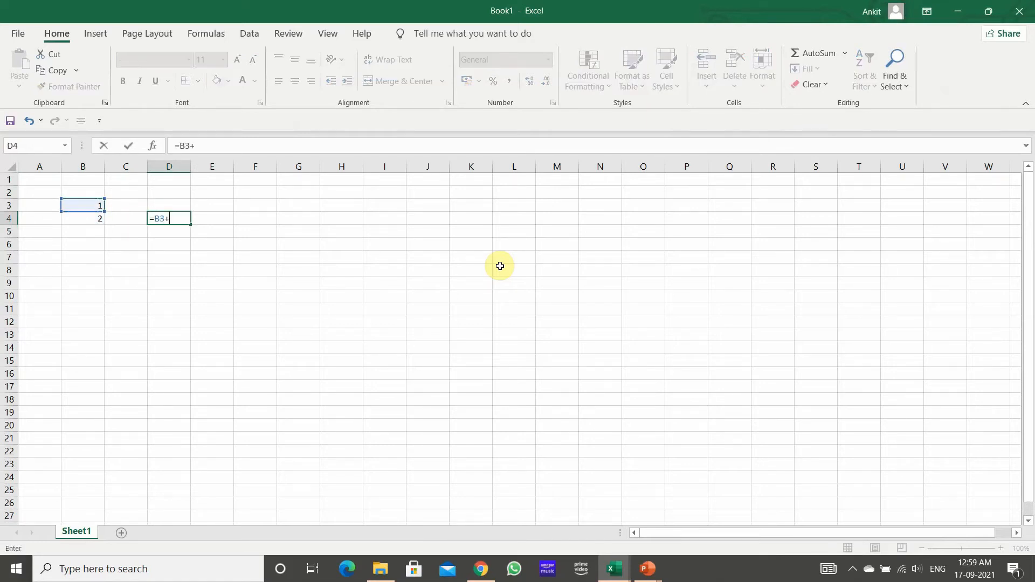
pyautogui.press('Left')
pyautogui.press('Left')
pyautogui.press('F8')
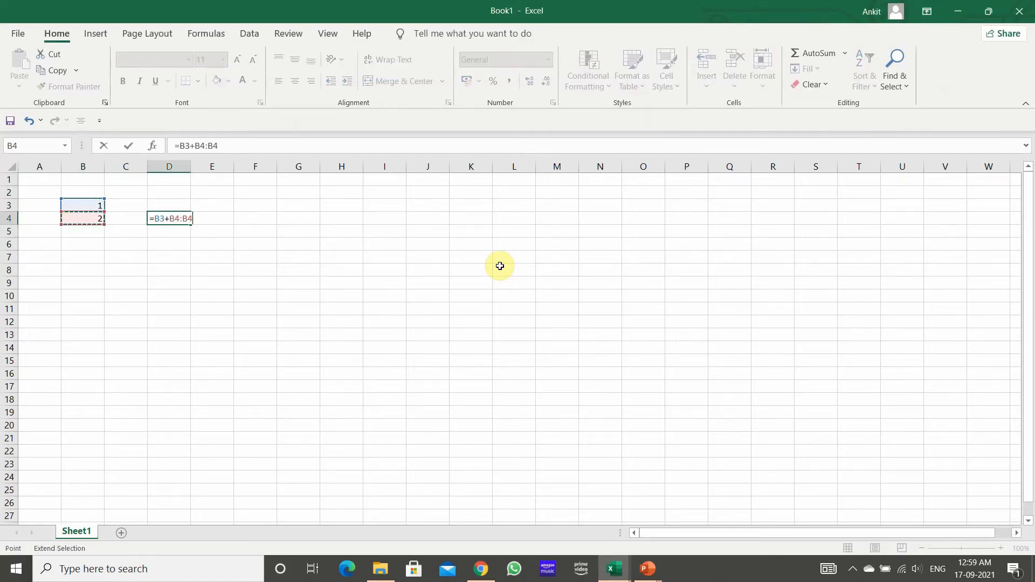
pyautogui.press('BackSpace')
pyautogui.hotkey('ctrl', 'Return')
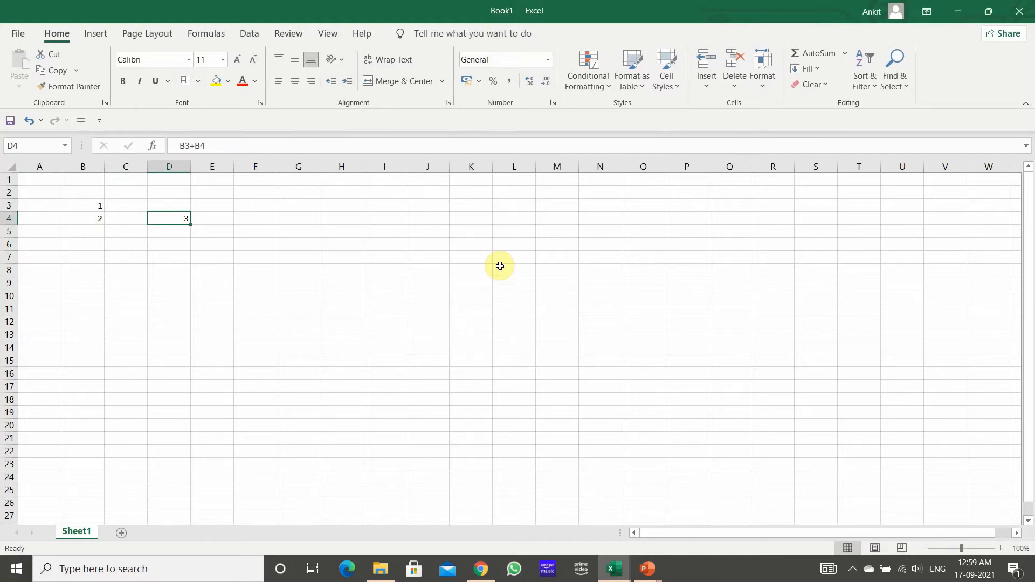
# Step: Copy the sum formula from cell D4 and paste it into cell D7
pyautogui.hotkey('ctrl', 'c')
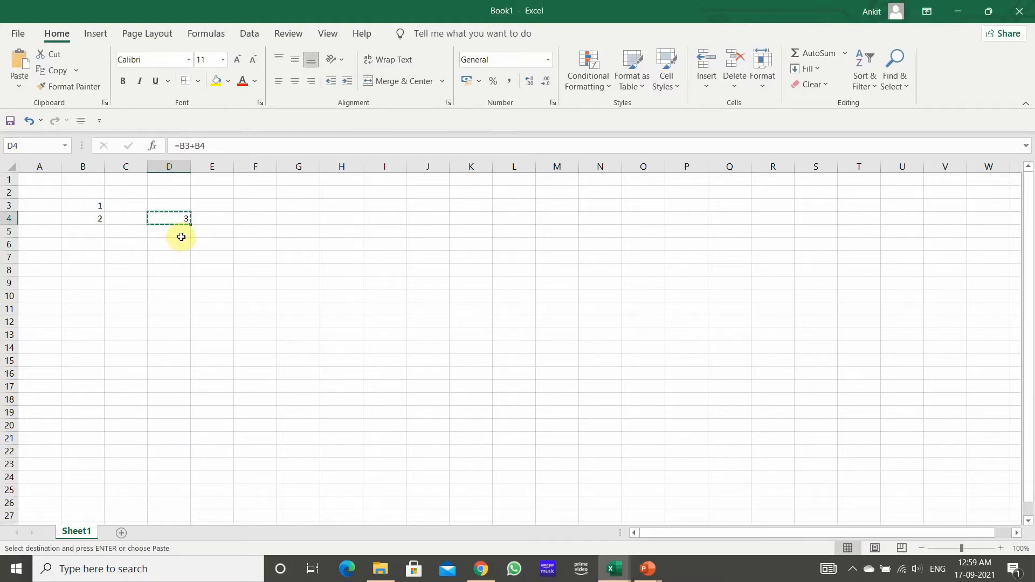
pyautogui.click(173, 257)
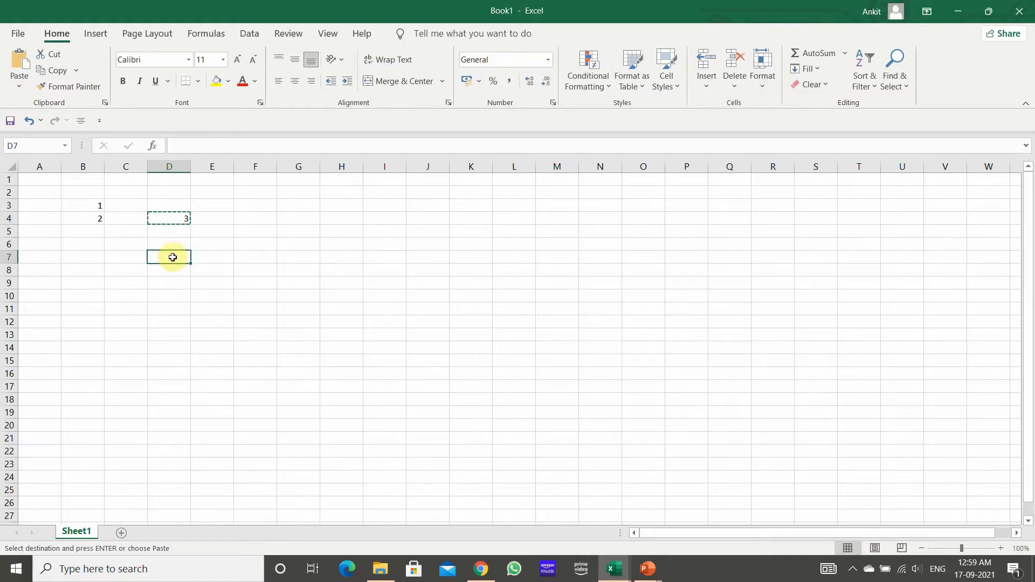
pyautogui.hotkey('ctrl', 'v')
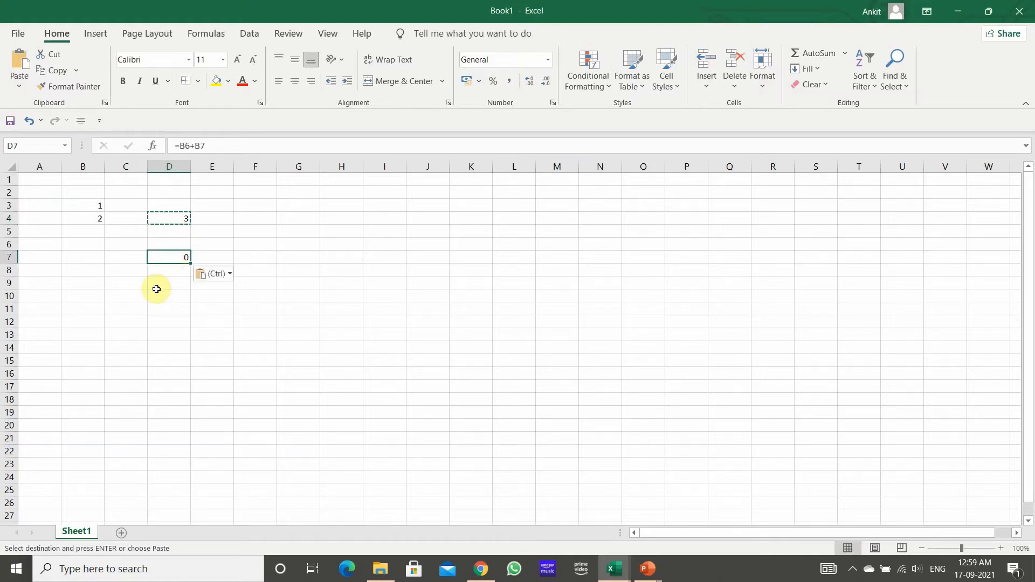
# Step: Compare the formulas in D4 and D7 with the column B cells that each one references
pyautogui.click(168, 215)
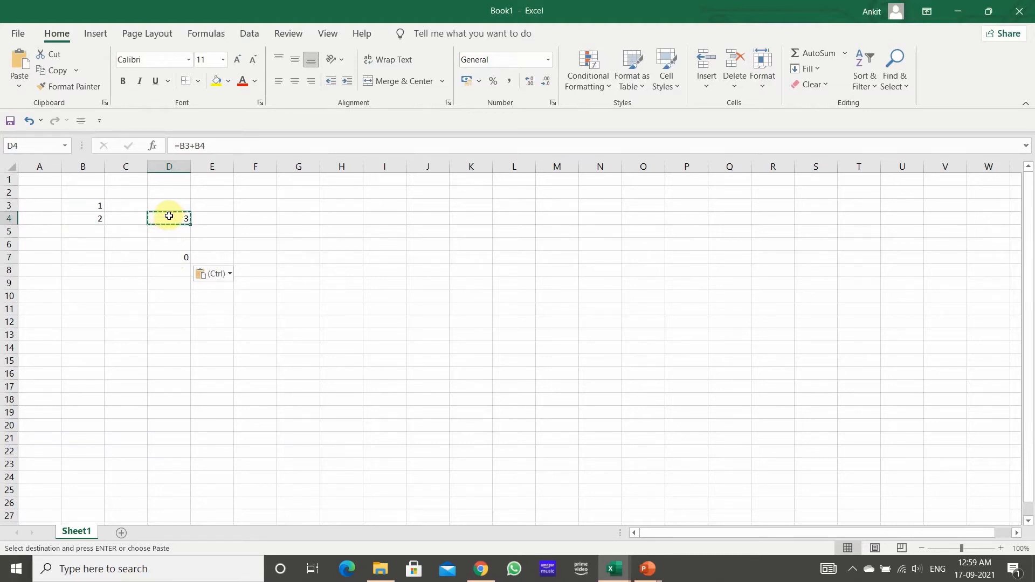
pyautogui.click(93, 203)
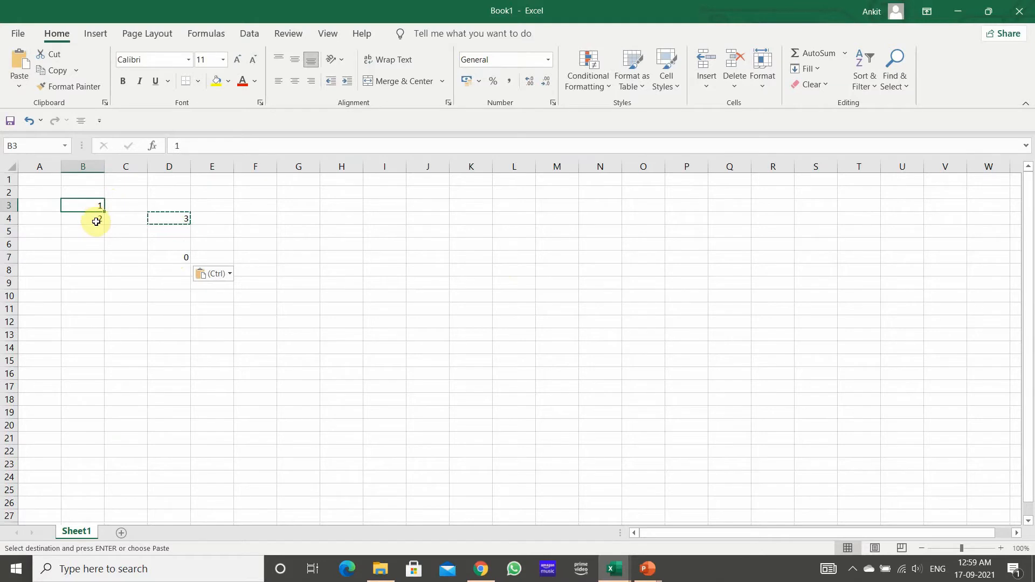
pyautogui.click(96, 222)
pyautogui.click(166, 220)
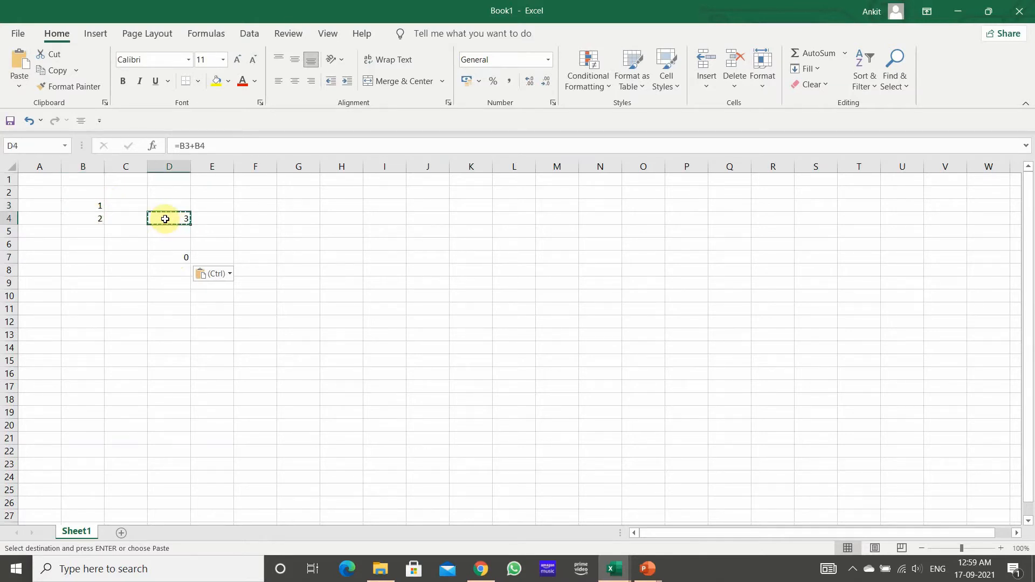
pyautogui.click(177, 256)
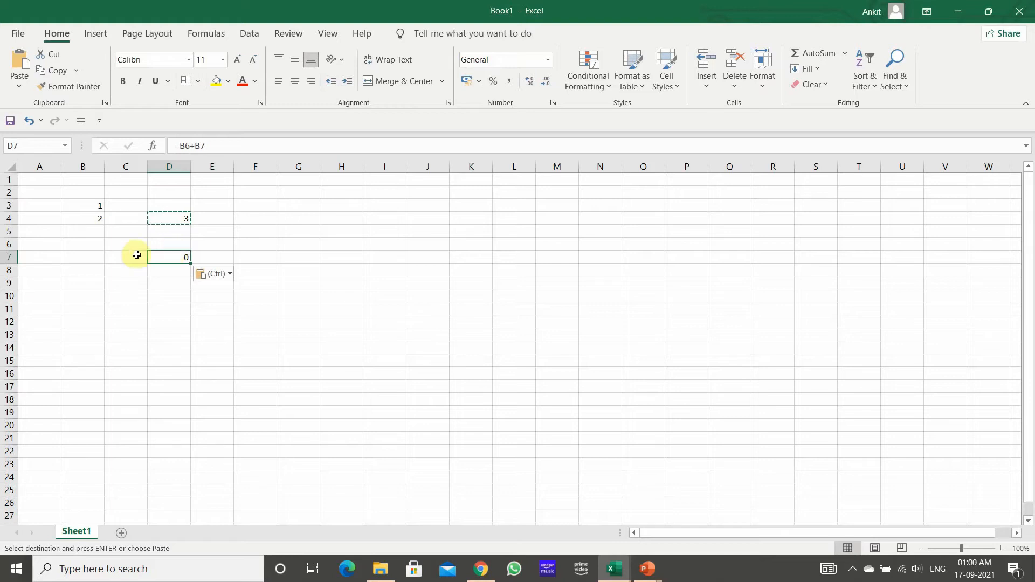
pyautogui.click(84, 242)
pyautogui.click(85, 256)
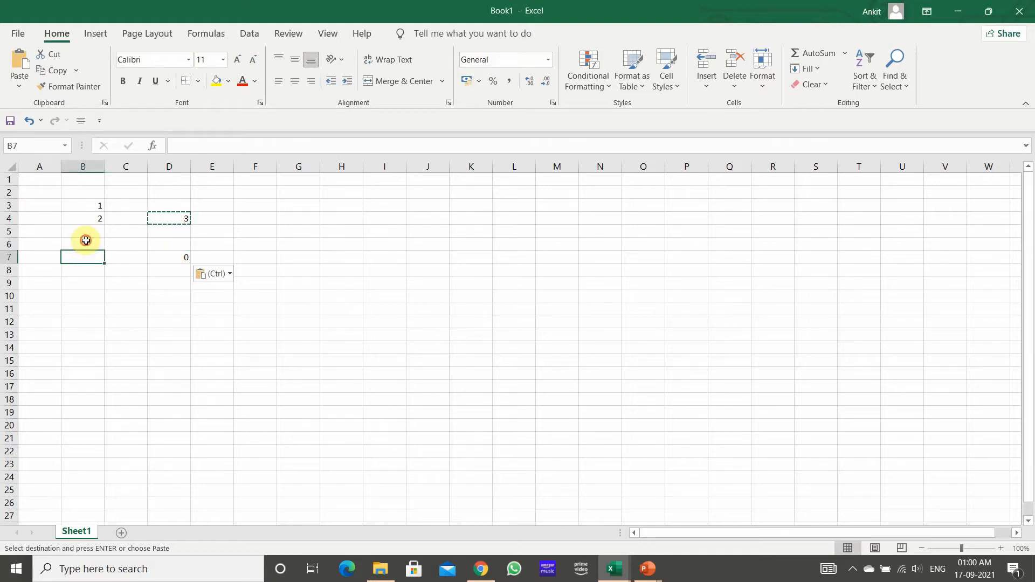
# Step: Enter 3 in B6 and 4 in B7, and check the pasted formula in D7
pyautogui.click(86, 241)
pyautogui.press('Return')
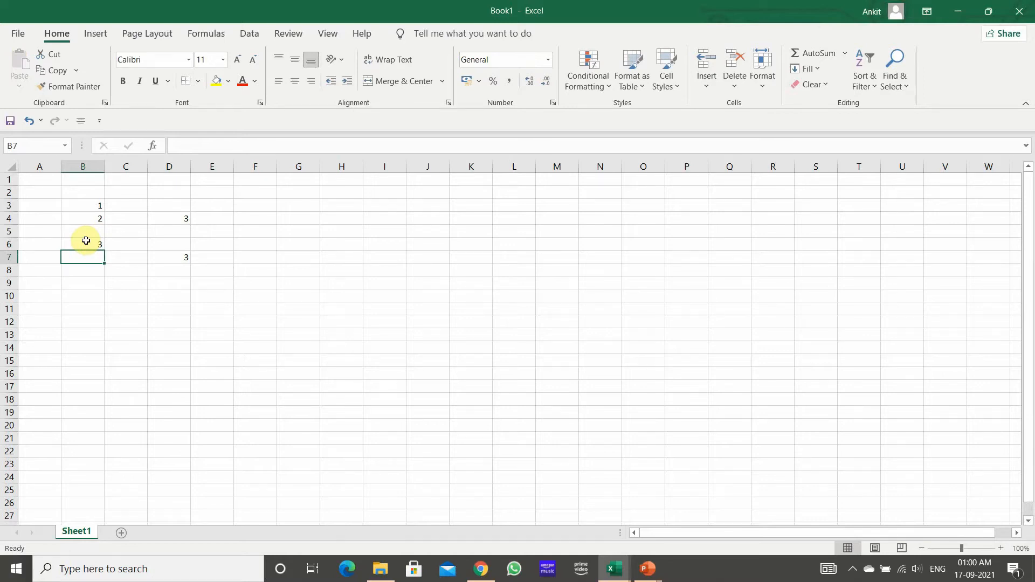
pyautogui.write('4')
pyautogui.press('Return')
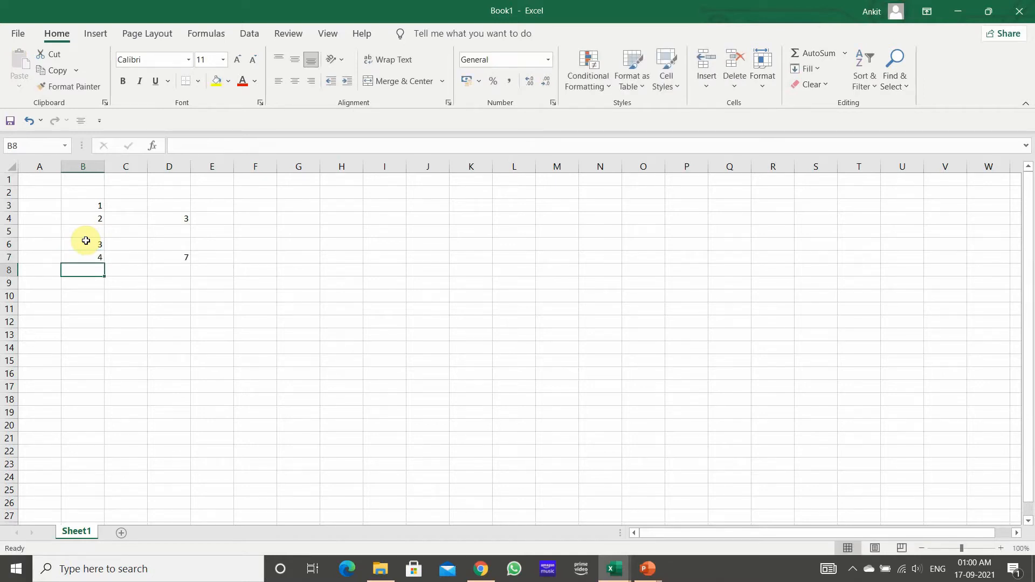
pyautogui.click(182, 257)
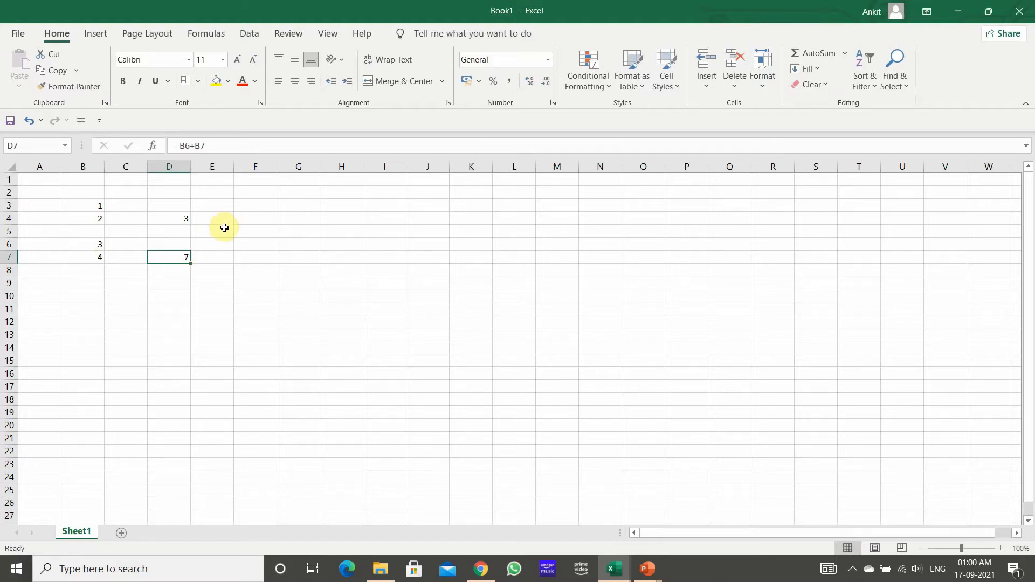
# Step: Fill cells G4 and H4 with 1 and 2, and cells G5 and H5 with 3 and 4
pyautogui.click(312, 221)
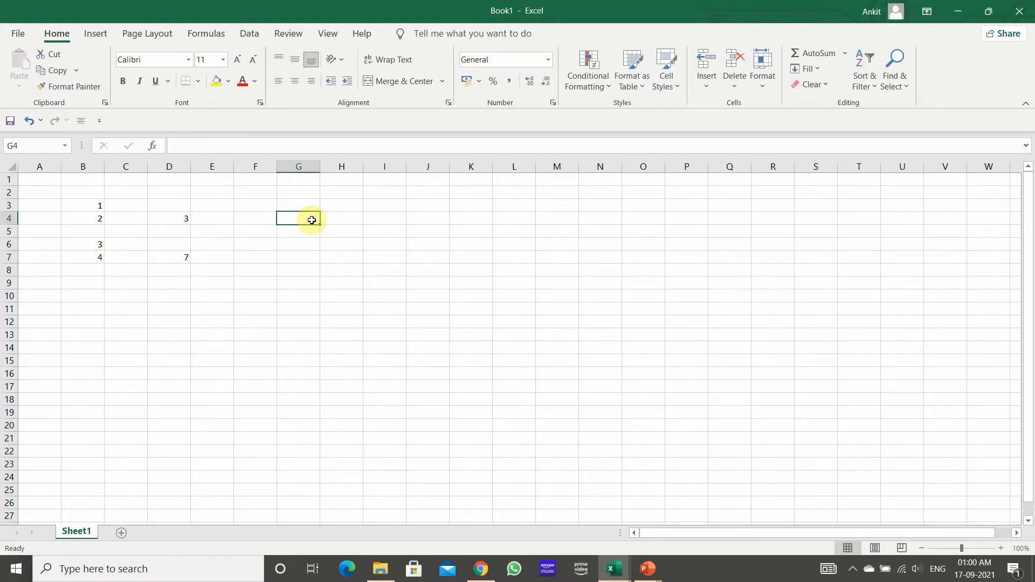
pyautogui.write('1')
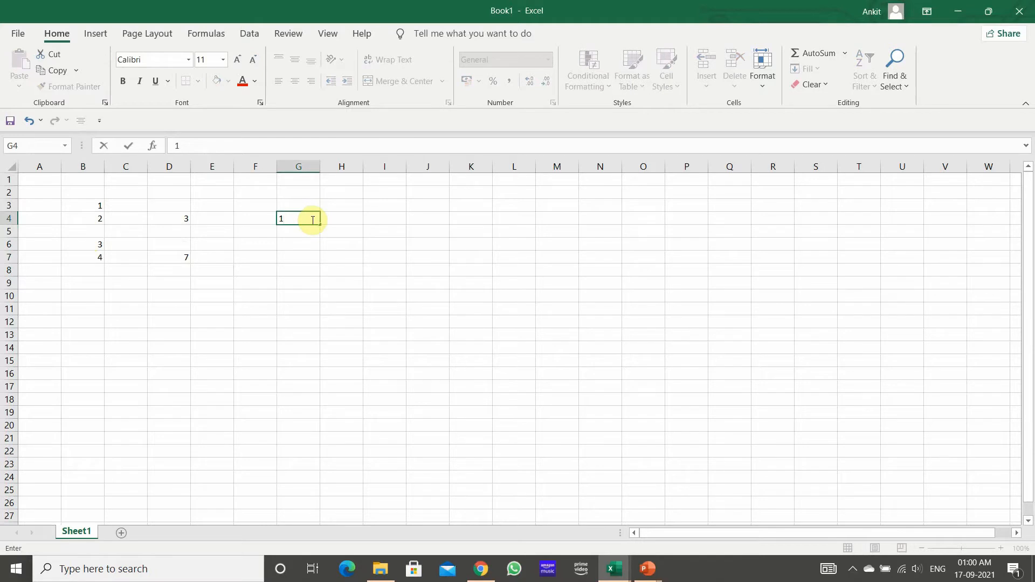
pyautogui.press('Tab')
pyautogui.write('2')
pyautogui.press('Return')
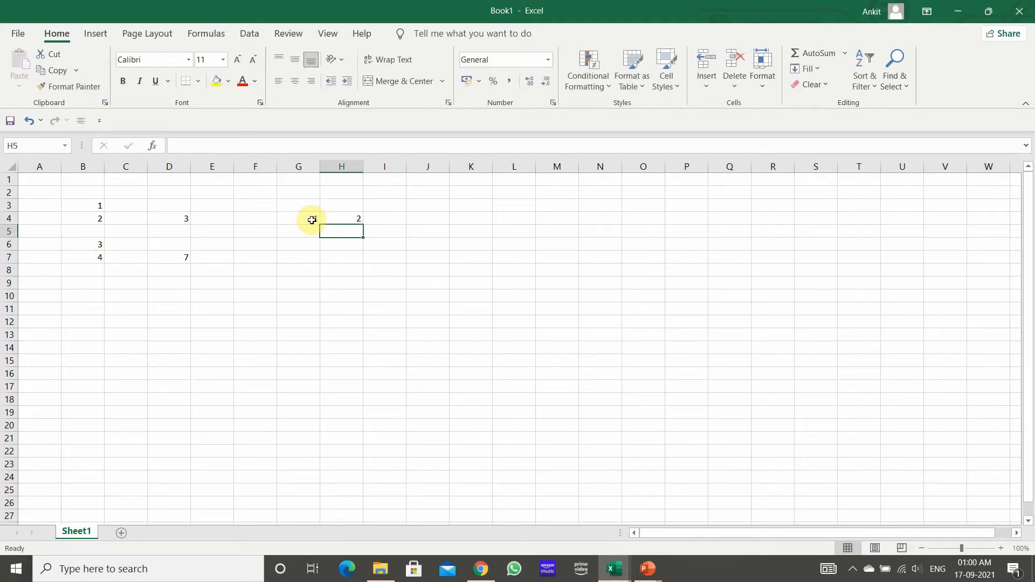
pyautogui.press('Left')
pyautogui.write('3')
pyautogui.hotkey('ctrl', 'Return')
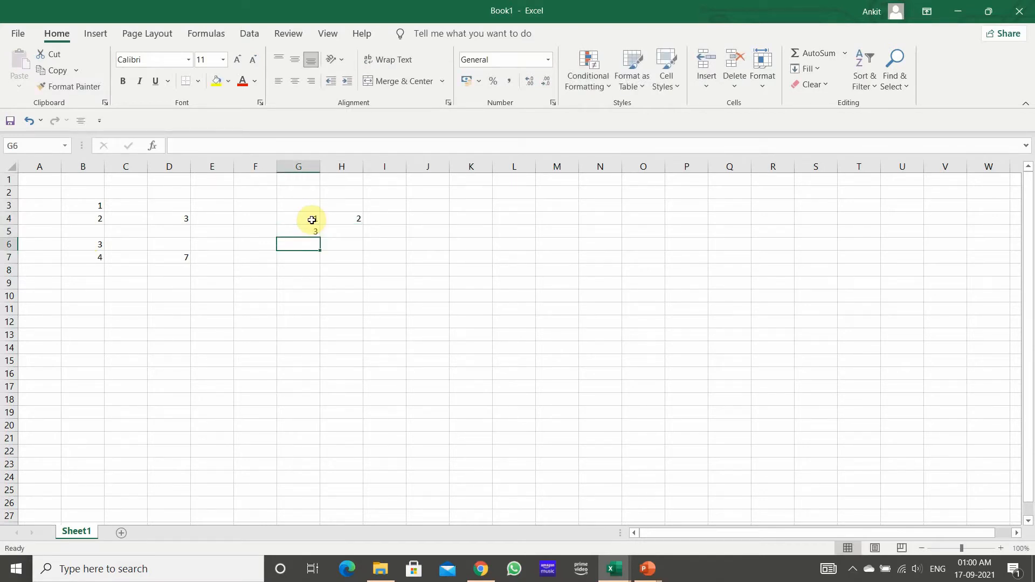
pyautogui.press('Right')
pyautogui.write('4')
pyautogui.press('Return')
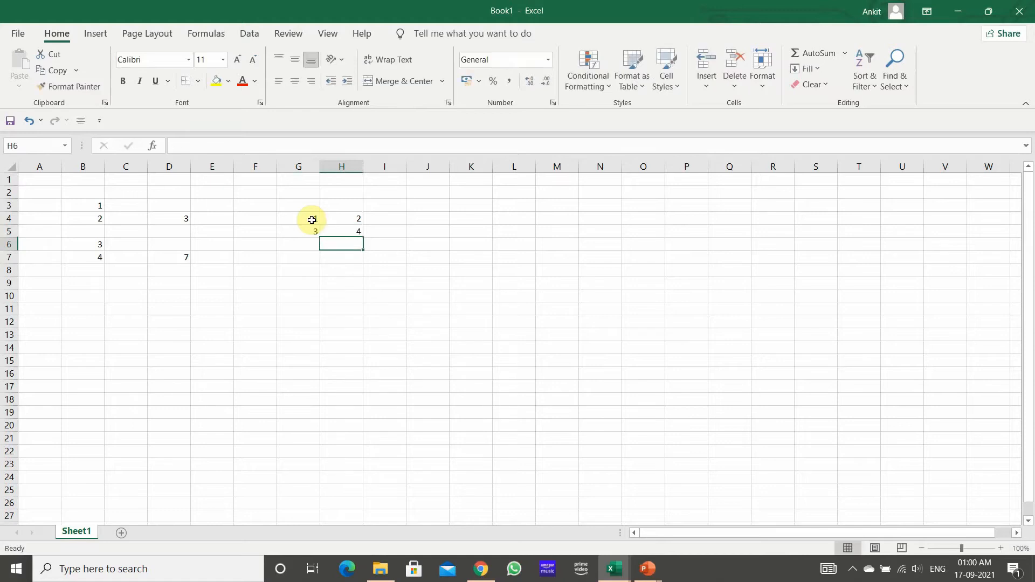
# Step: Fill cells G6 and H6 with 5 and 6, and cells G7 and H7 with 8 and 10
pyautogui.press('Left')
pyautogui.write('5')
pyautogui.hotkey('ctrl', 'Return')
pyautogui.press('Right')
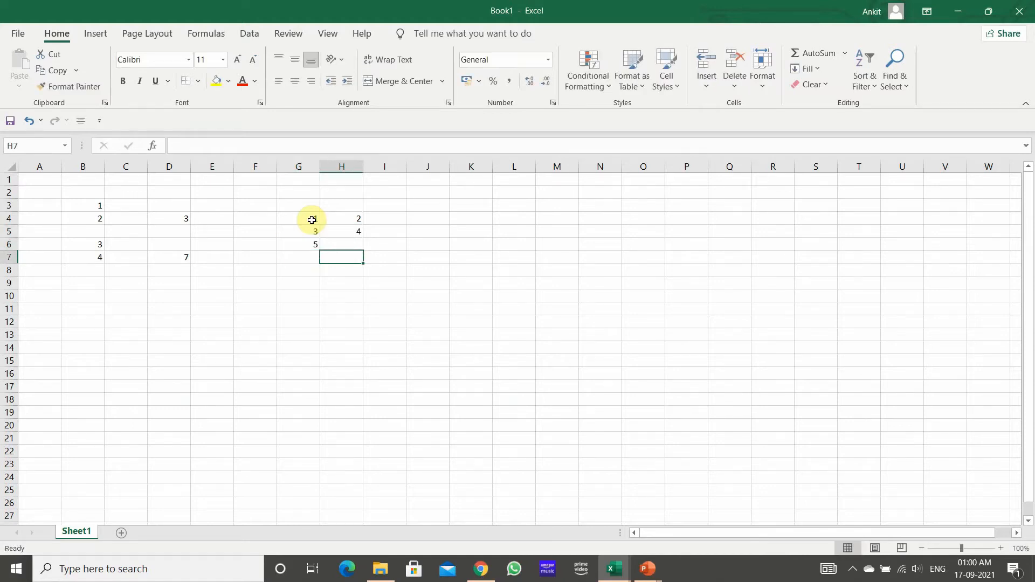
pyautogui.write('6')
pyautogui.press('Return')
pyautogui.press('Left')
pyautogui.write('8')
pyautogui.press('Right')
pyautogui.write('10')
pyautogui.press('Return')
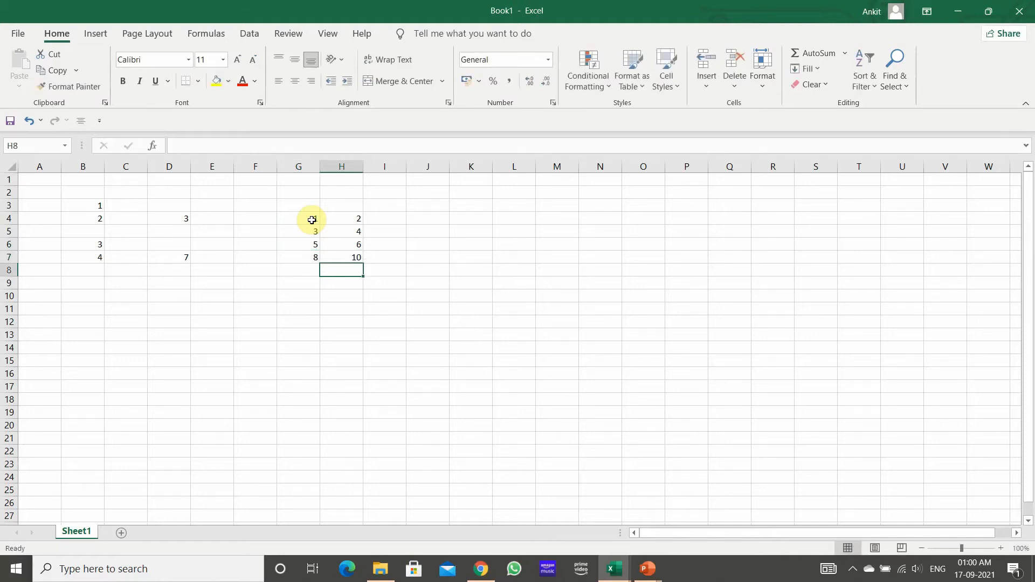
# Step: Enter the formula =G4+H4 in cell I4 to add the first row's two numbers
pyautogui.press('Up')
pyautogui.press('Up')
pyautogui.press('Up')
pyautogui.press('Up')
pyautogui.press('Right')
pyautogui.write('=')
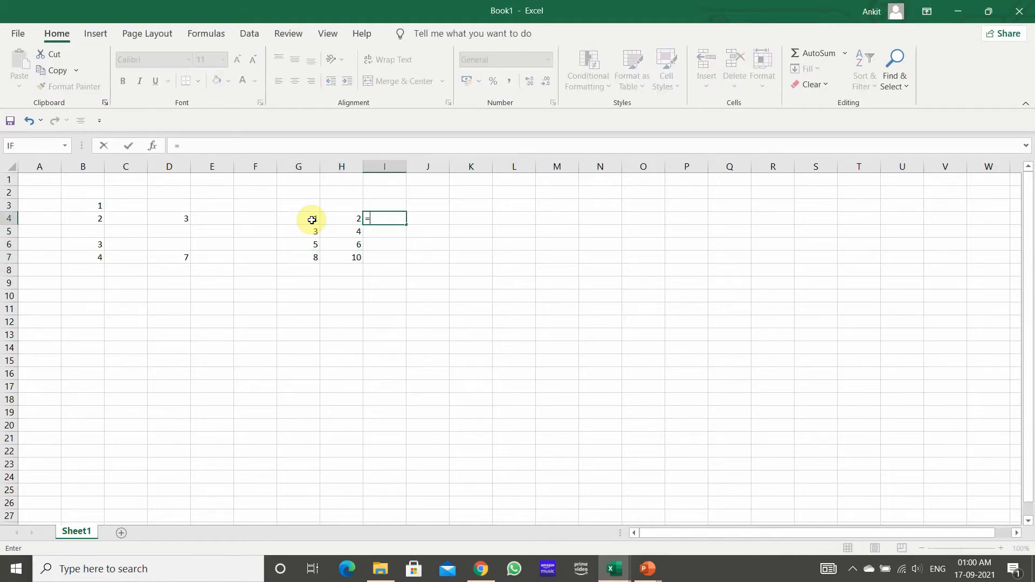
pyautogui.press('Left')
pyautogui.press('Left')
pyautogui.write('+')
pyautogui.press('Left')
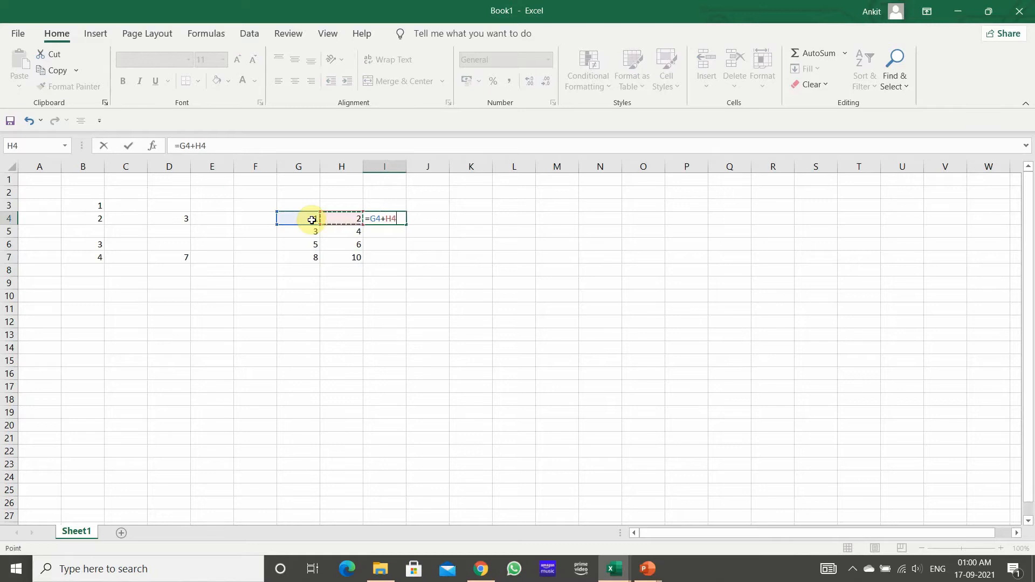
pyautogui.press('Return')
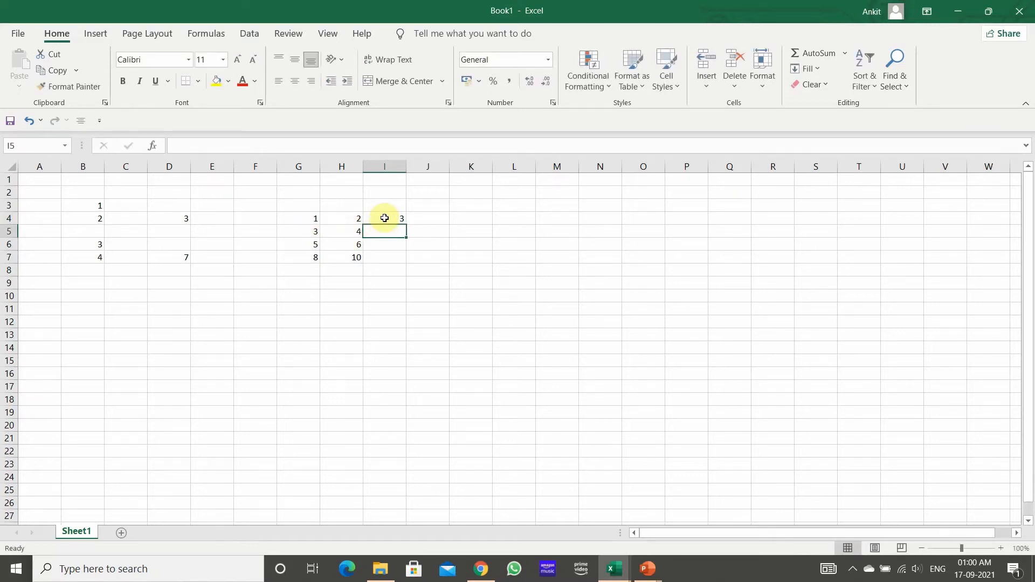
# Step: Fill the I4 formula down through I7 and check I4 against its source cells G4 and H4
pyautogui.click(384, 218)
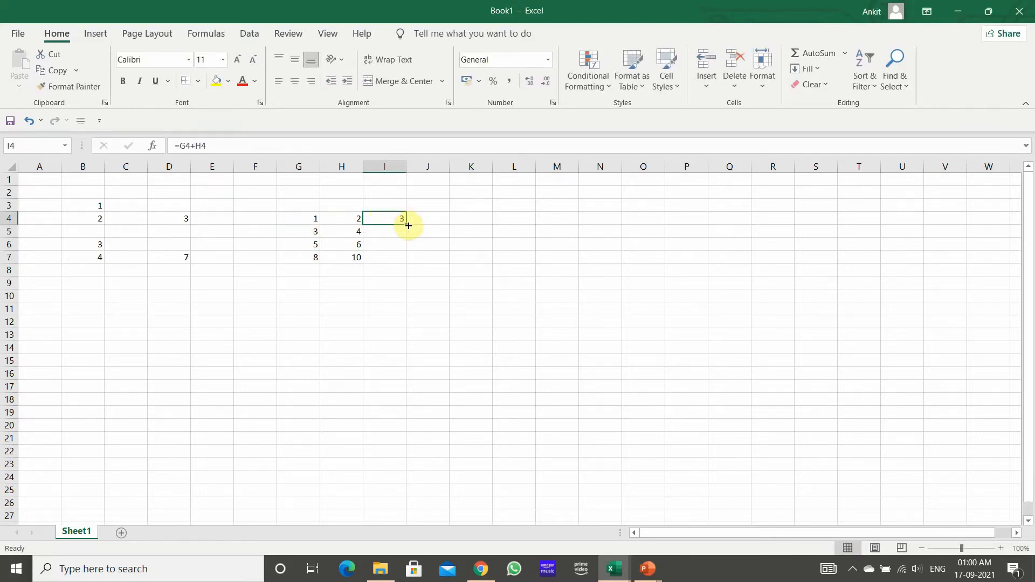
pyautogui.doubleClick(408, 226)
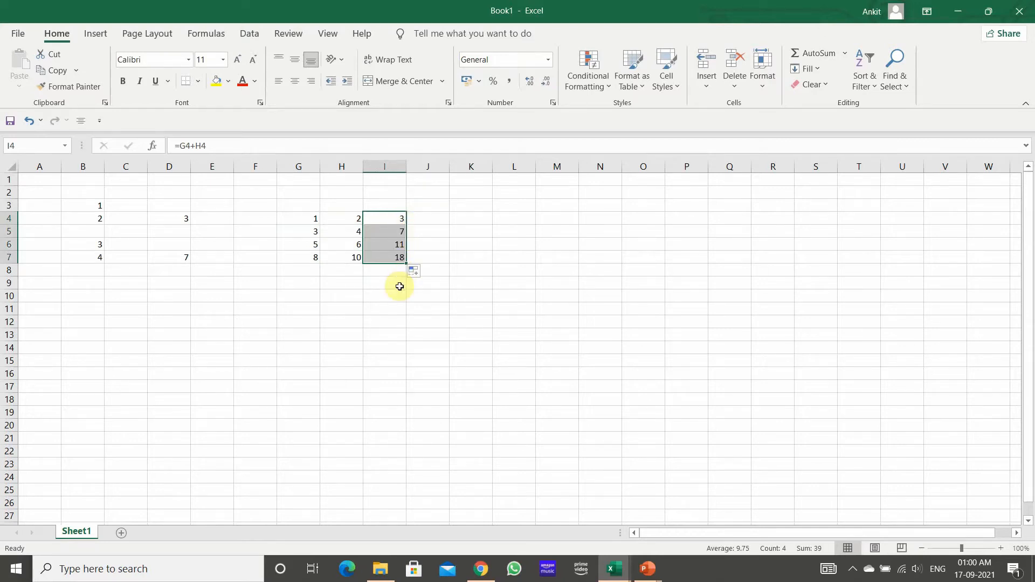
pyautogui.click(402, 217)
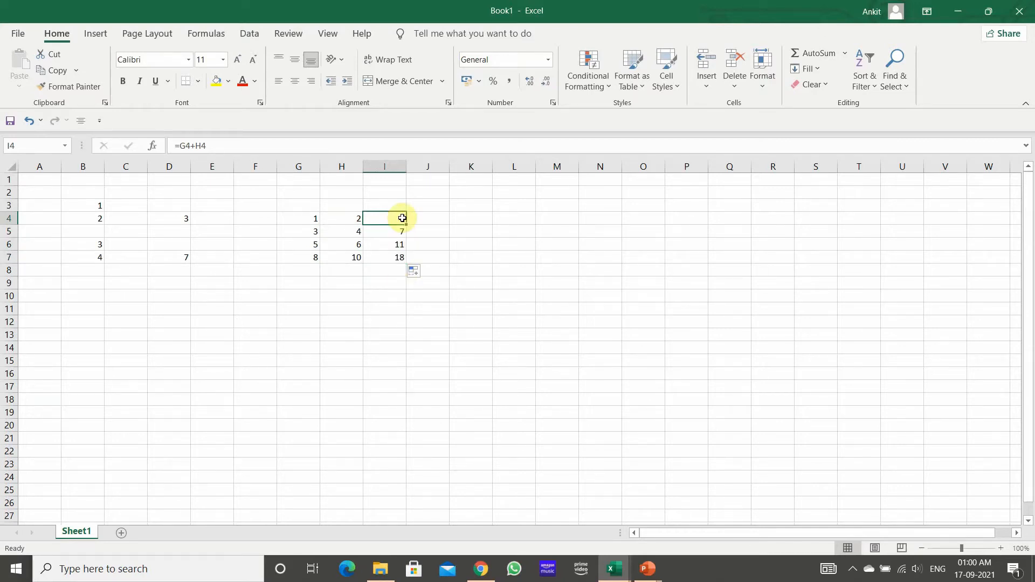
pyautogui.click(313, 216)
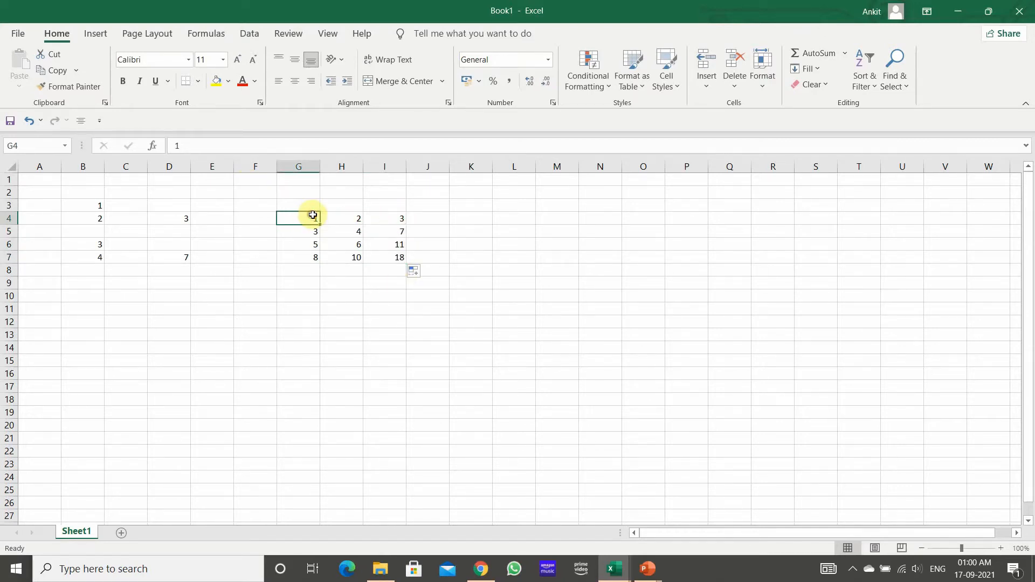
pyautogui.click(342, 219)
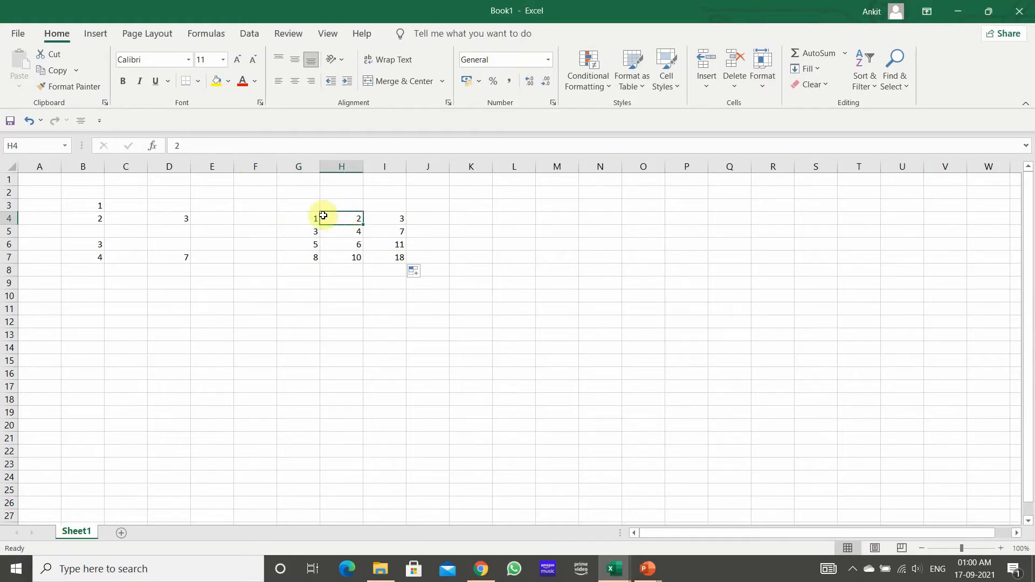
# Step: Apply borders around each cell and a yellow fill to the range G4:I4
pyautogui.moveTo(307, 221); pyautogui.dragTo(386, 217)
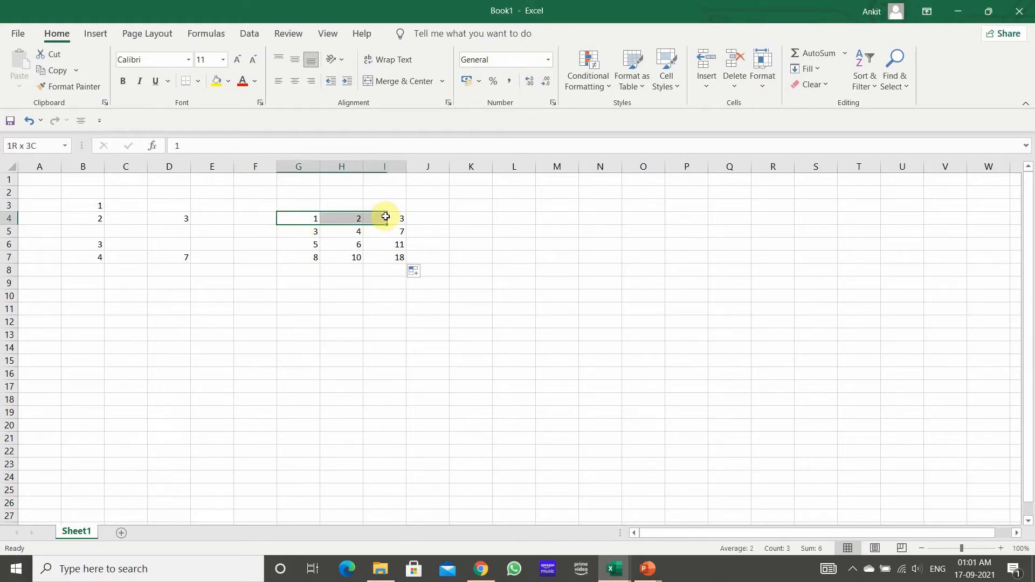
pyautogui.click(198, 81)
pyautogui.click(205, 215)
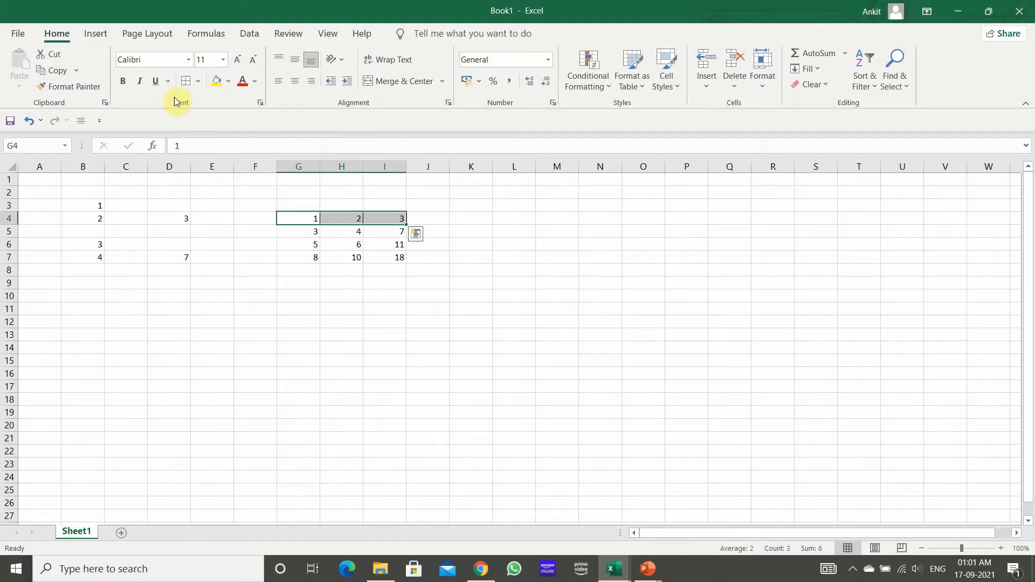
pyautogui.click(216, 81)
pyautogui.click(356, 268)
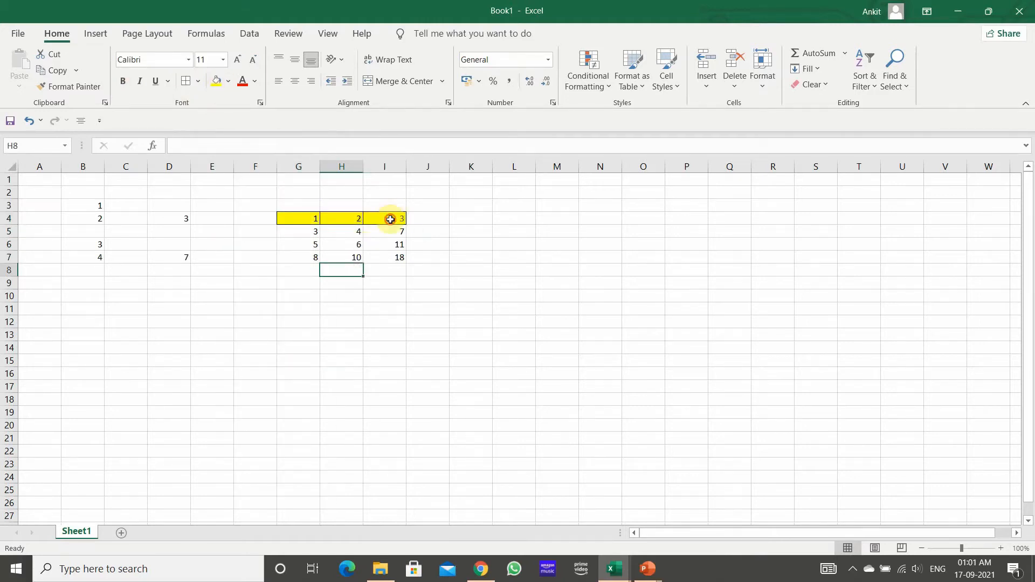
# Step: Check how the row references change in the sum formulas in cells I4 through I7
pyautogui.click(390, 216)
pyautogui.click(389, 233)
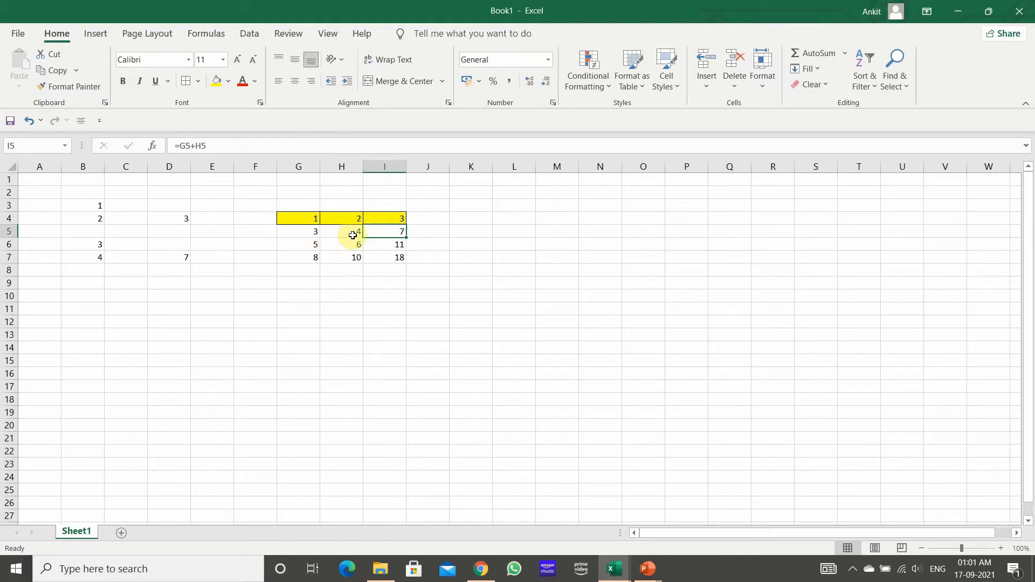
pyautogui.click(379, 247)
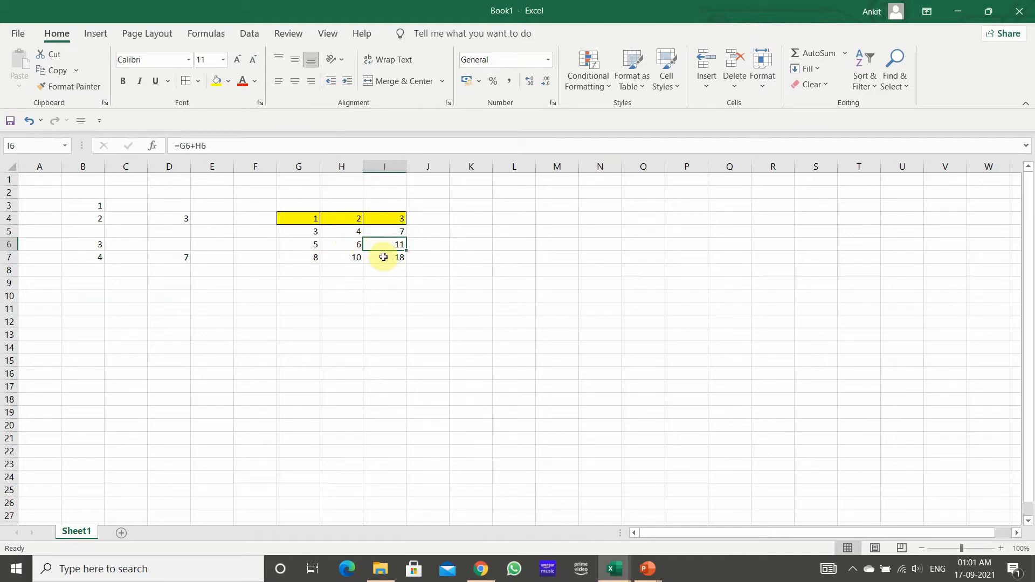
pyautogui.click(383, 257)
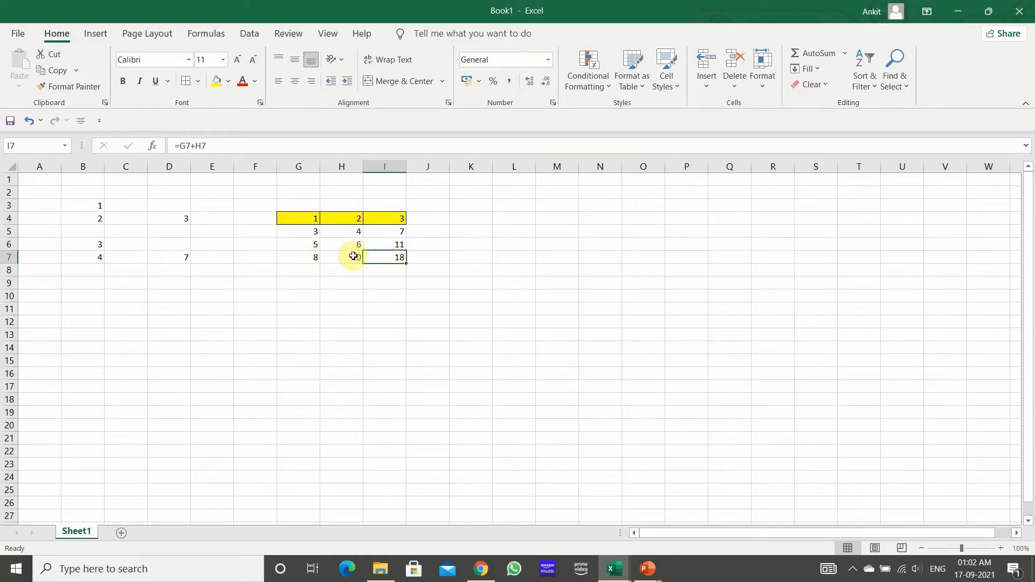
pyautogui.click(388, 277)
pyautogui.click(388, 244)
# Step: Copy the sum formula in I4 and paste it into cell M4
pyautogui.click(394, 216)
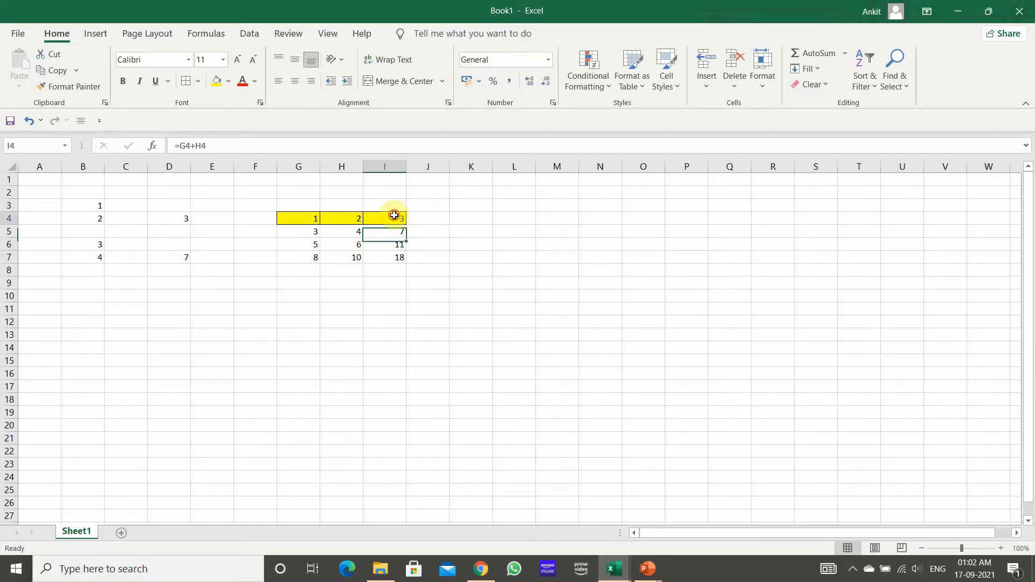
pyautogui.hotkey('ctrl', 'c')
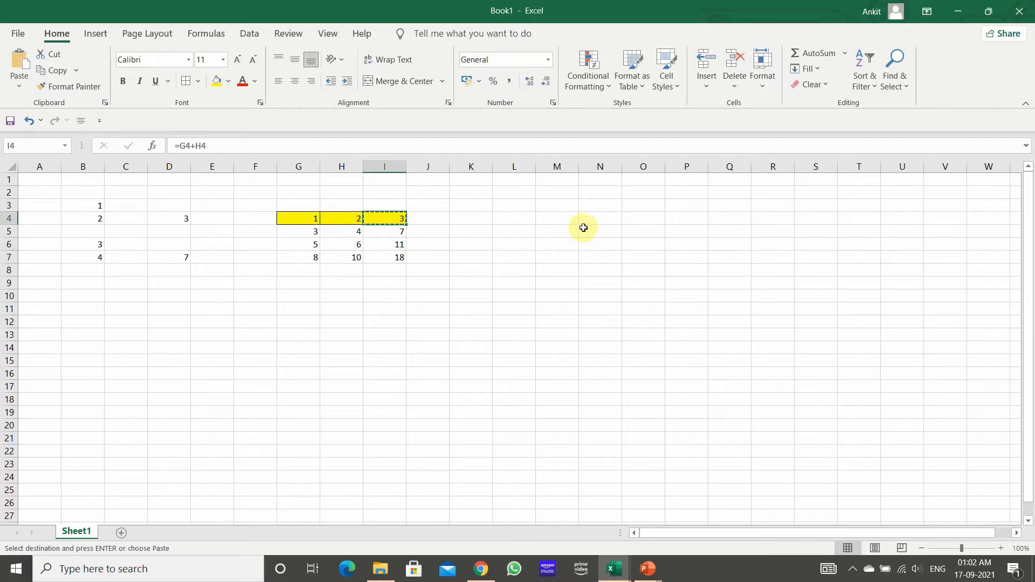
pyautogui.click(559, 222)
pyautogui.hotkey('ctrl', 'v')
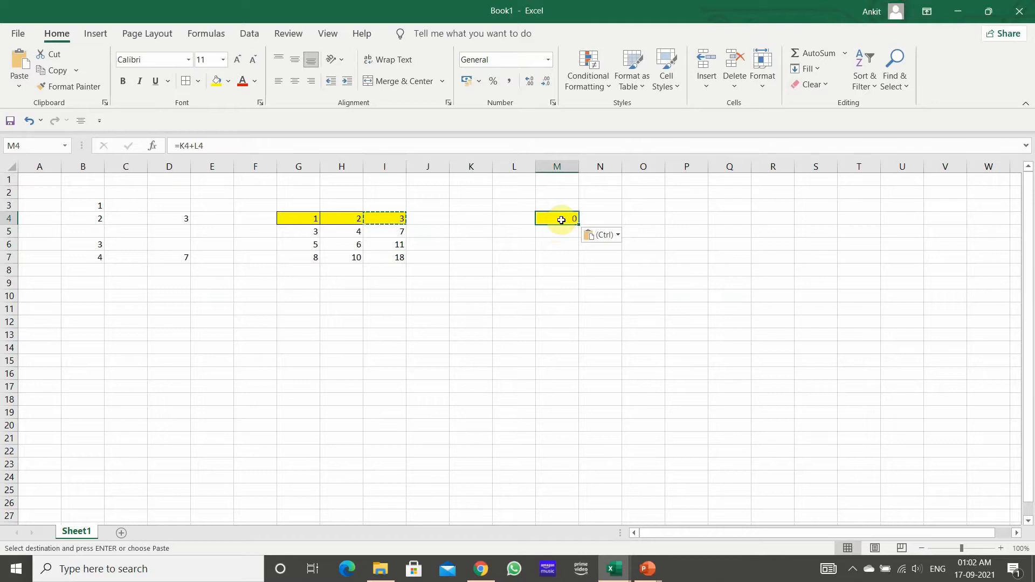
# Step: Fill cell K4 with light blue-gray and cell L4 with light green to mark the source cells of M4
pyautogui.click(479, 218)
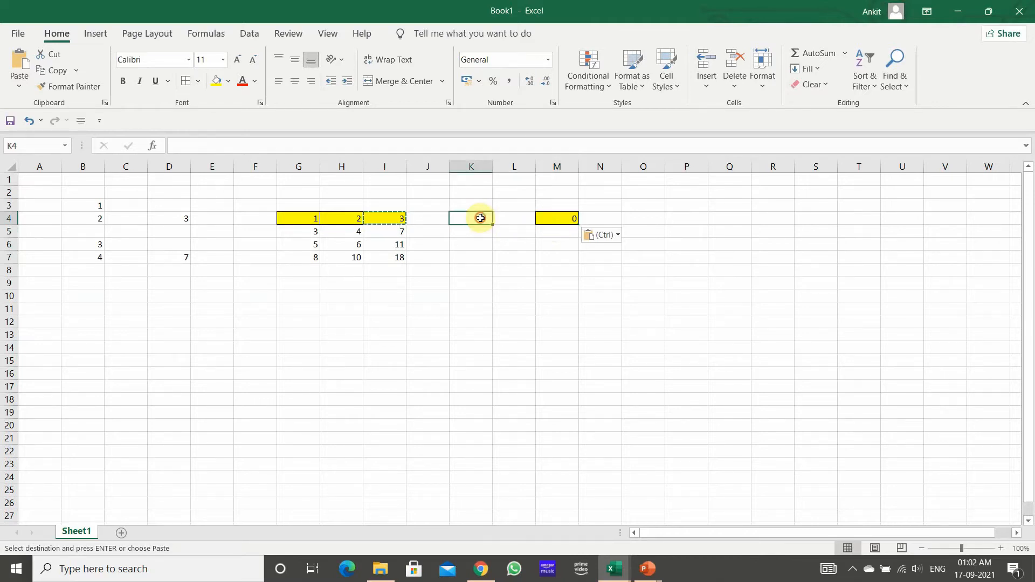
pyautogui.click(229, 81)
pyautogui.click(247, 144)
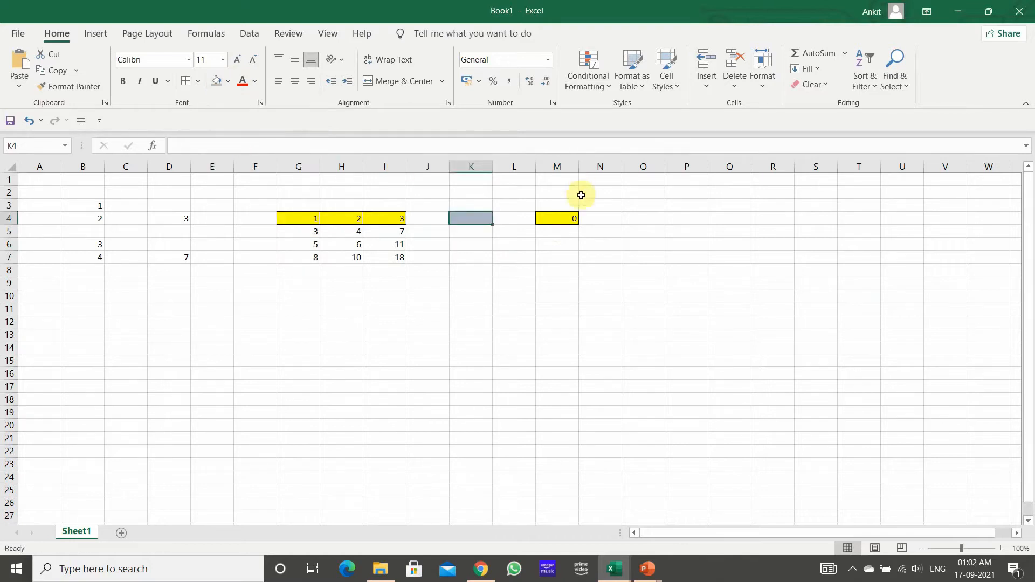
pyautogui.click(559, 220)
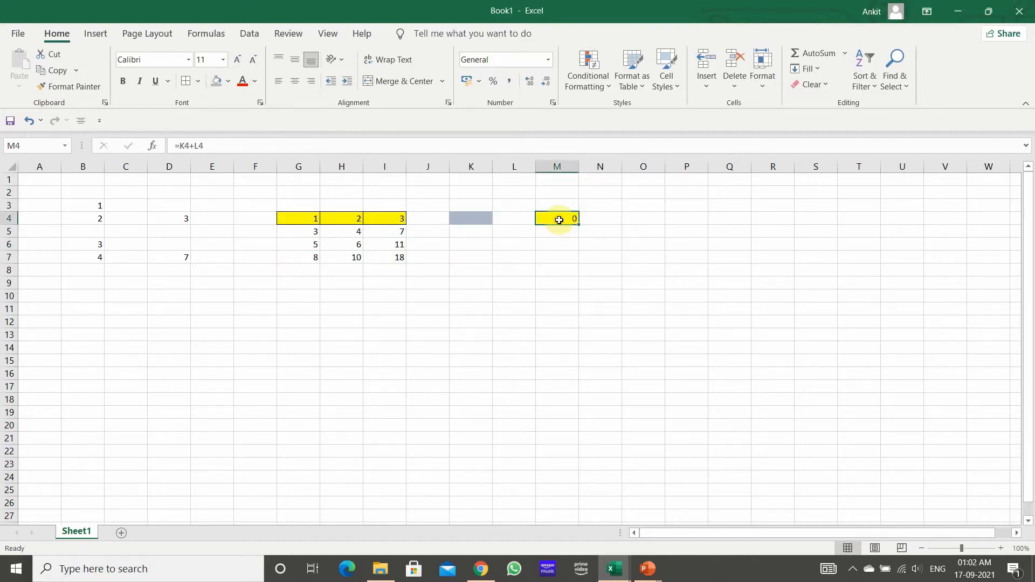
pyautogui.click(507, 218)
pyautogui.click(229, 81)
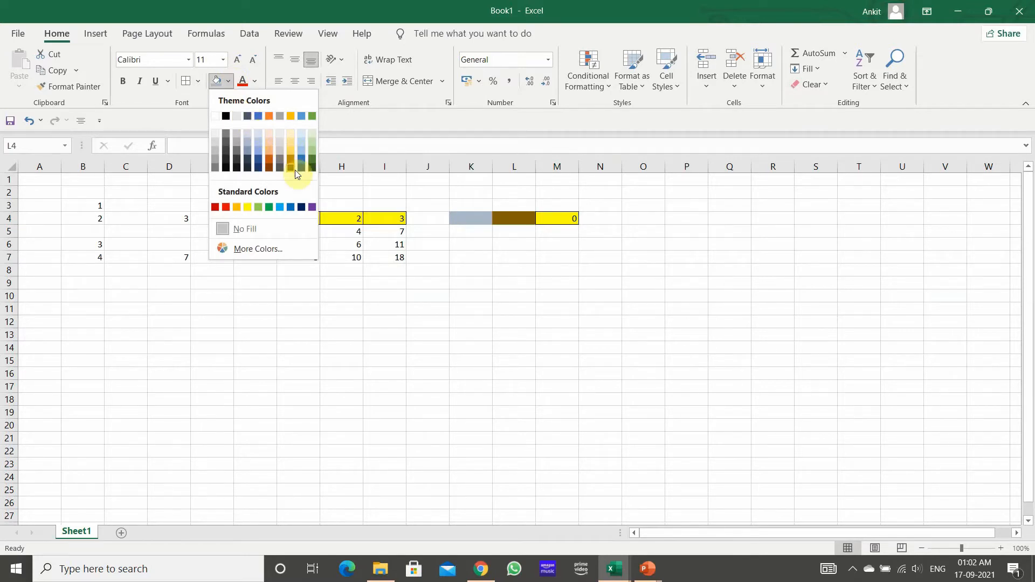
pyautogui.click(259, 208)
pyautogui.click(556, 321)
pyautogui.click(553, 215)
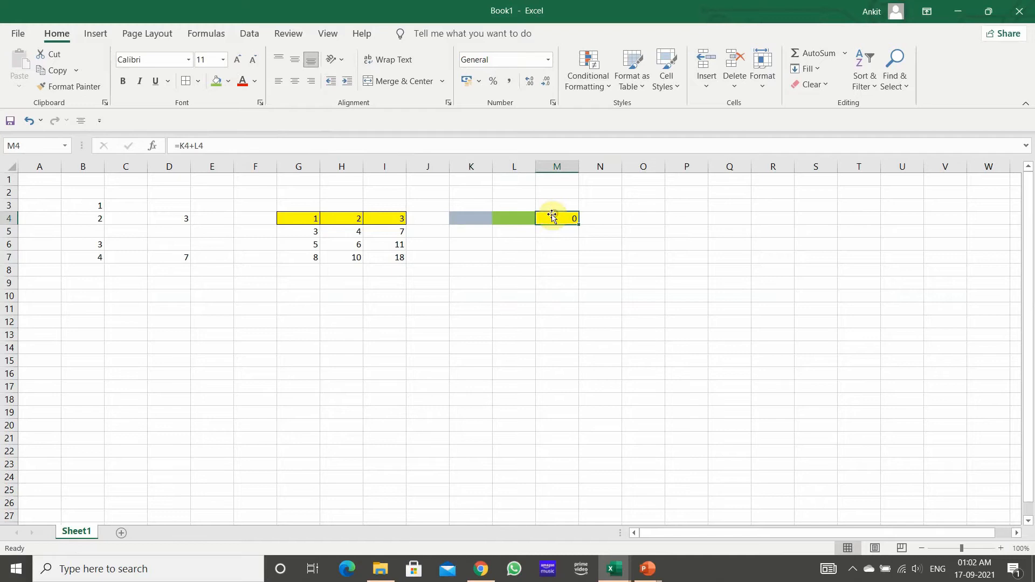
# Step: Enter 2 in K4 and 3 in L4, and compare the formula in M4 with the original in I4
pyautogui.click(484, 219)
pyautogui.write('2')
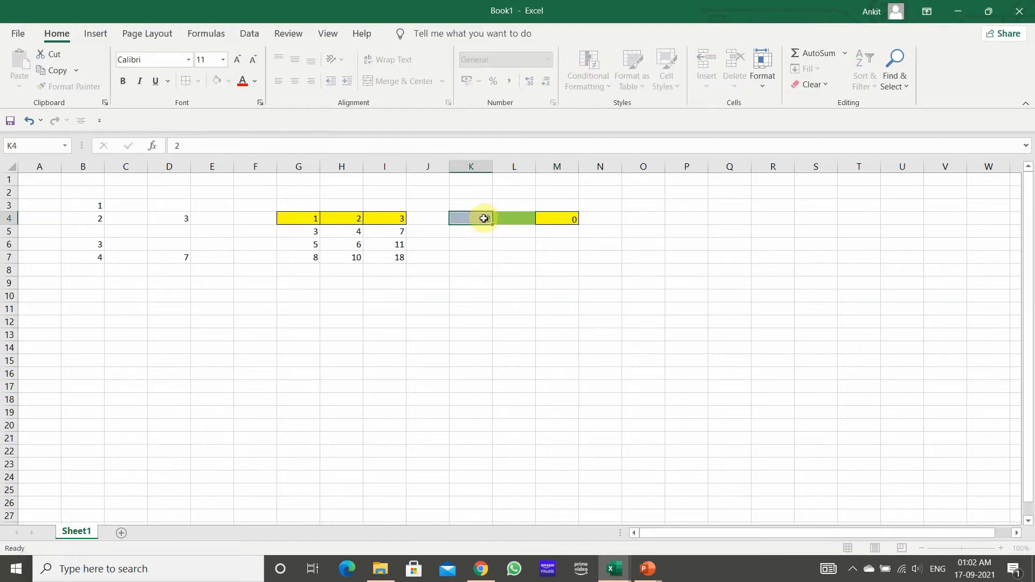
pyautogui.press('Tab')
pyautogui.write('3')
pyautogui.press('Return')
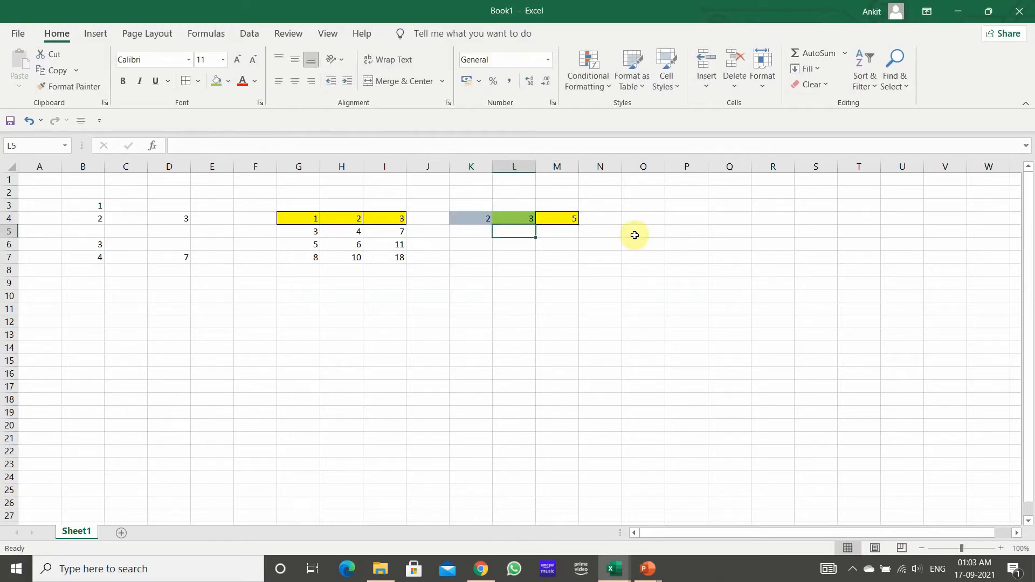
pyautogui.click(567, 214)
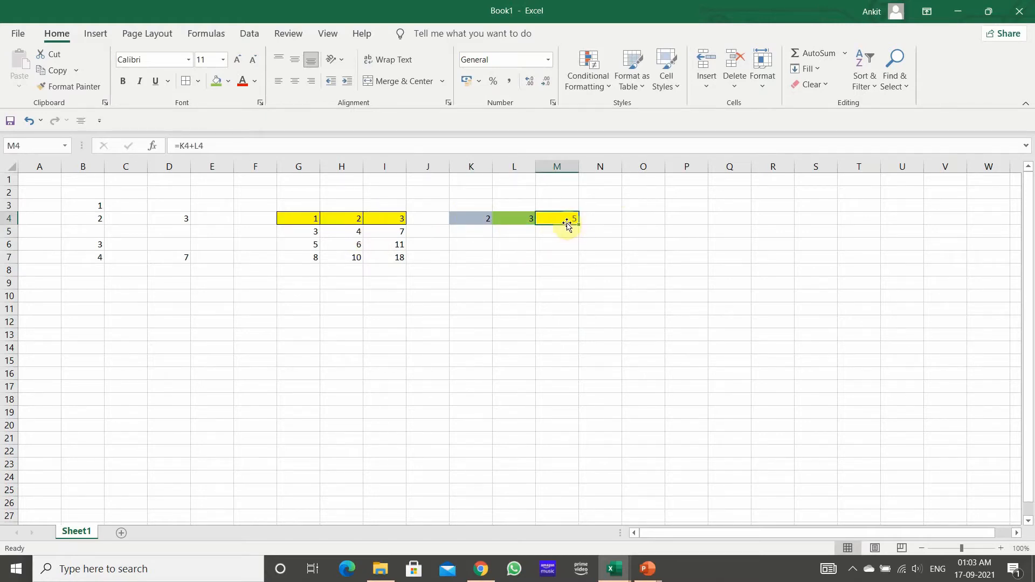
pyautogui.click(379, 220)
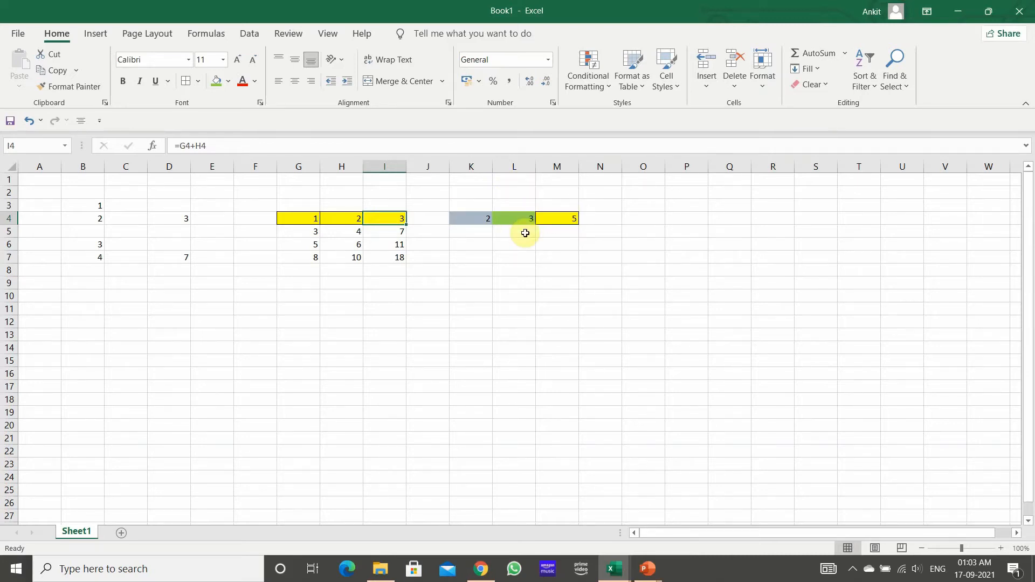
# Step: Switch to the Excel Exercise.xlsx workbook and select the Car total cell D3 on the Relative Reference sheet
pyautogui.hotkey('alt', 'Tab')
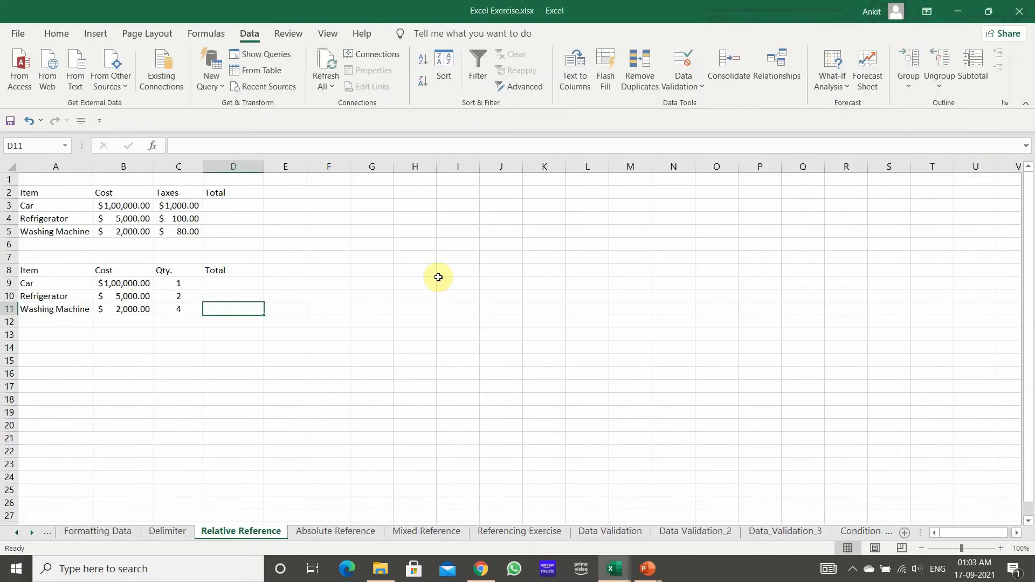
pyautogui.click(353, 292)
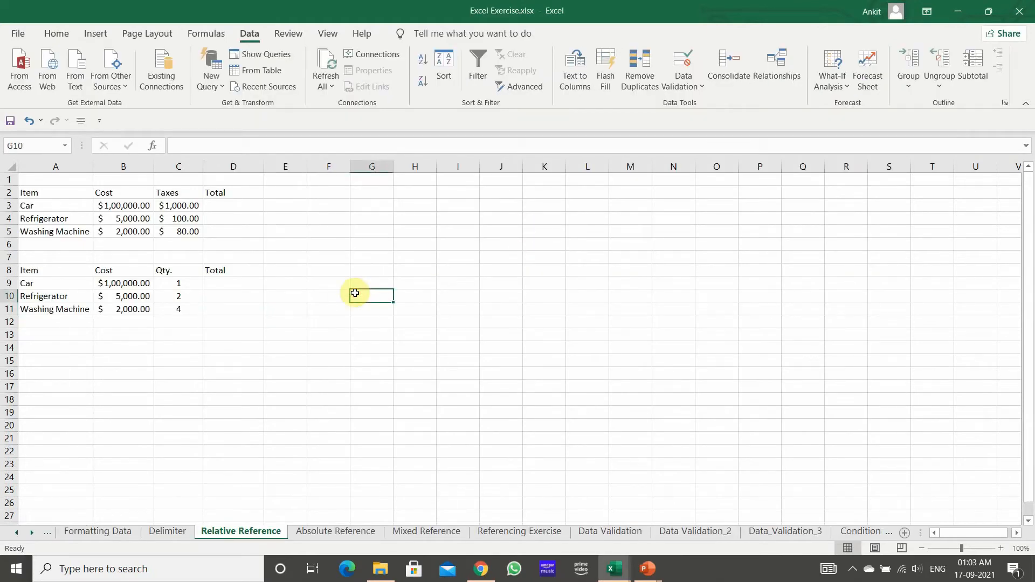
pyautogui.click(256, 207)
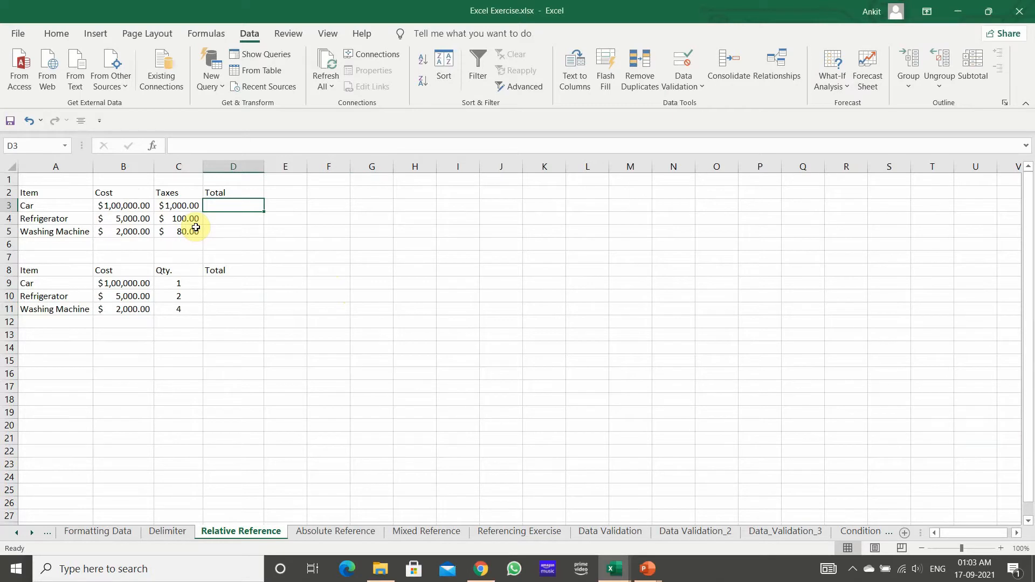
pyautogui.write('+')
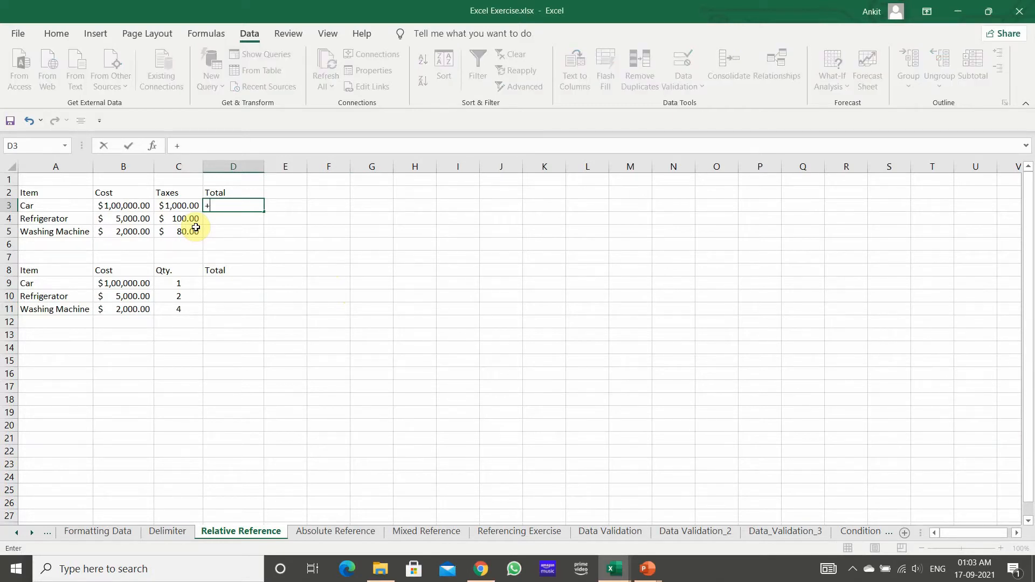
pyautogui.press('Left')
pyautogui.press('Left')
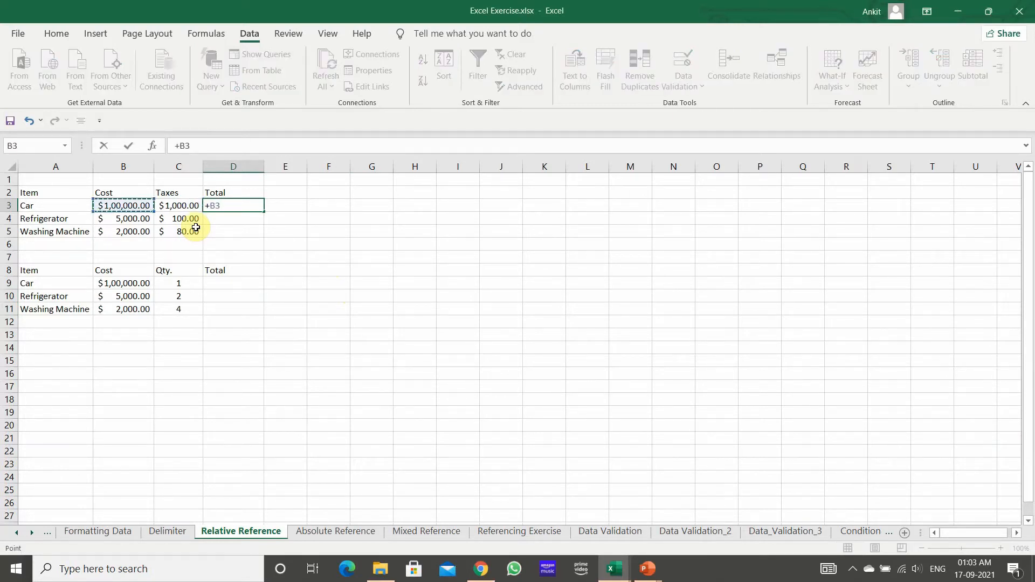
pyautogui.press('BackSpace')
# Step: Enter the formula =B3+C3 in D3 to add the Car's cost and taxes
pyautogui.write('=')
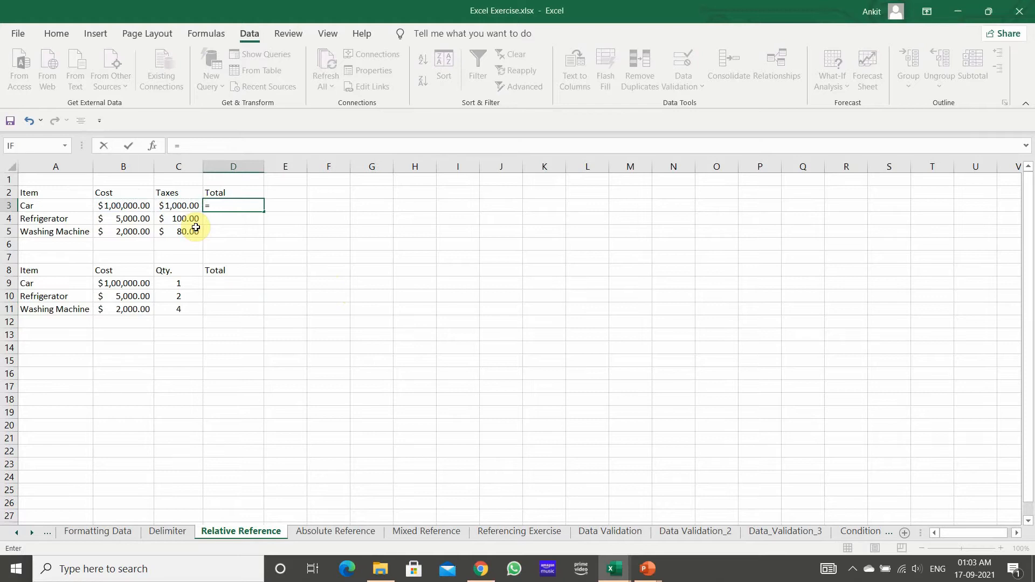
pyautogui.press('Left')
pyautogui.press('Left')
pyautogui.write('+')
pyautogui.press('Left')
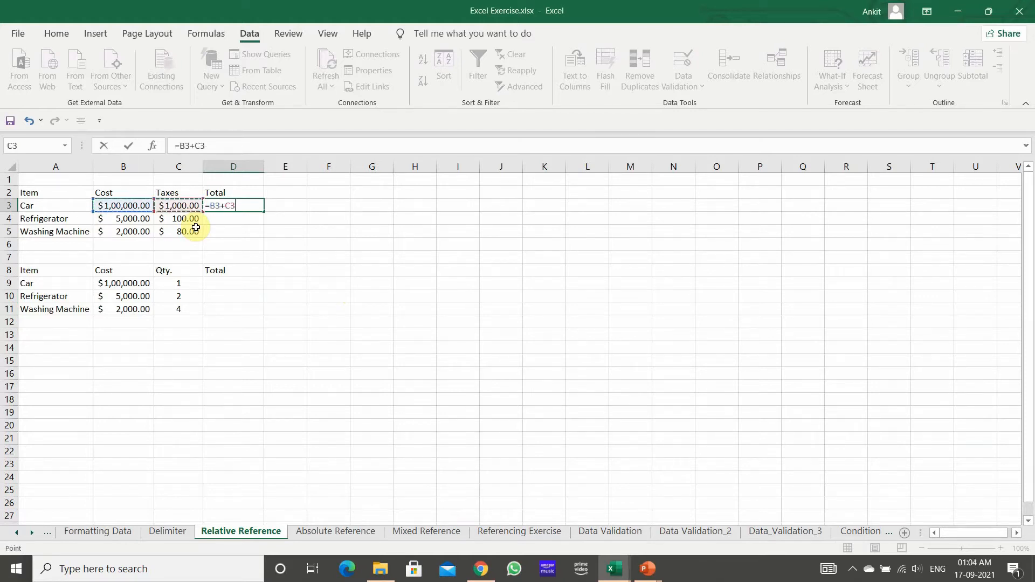
pyautogui.press('Return')
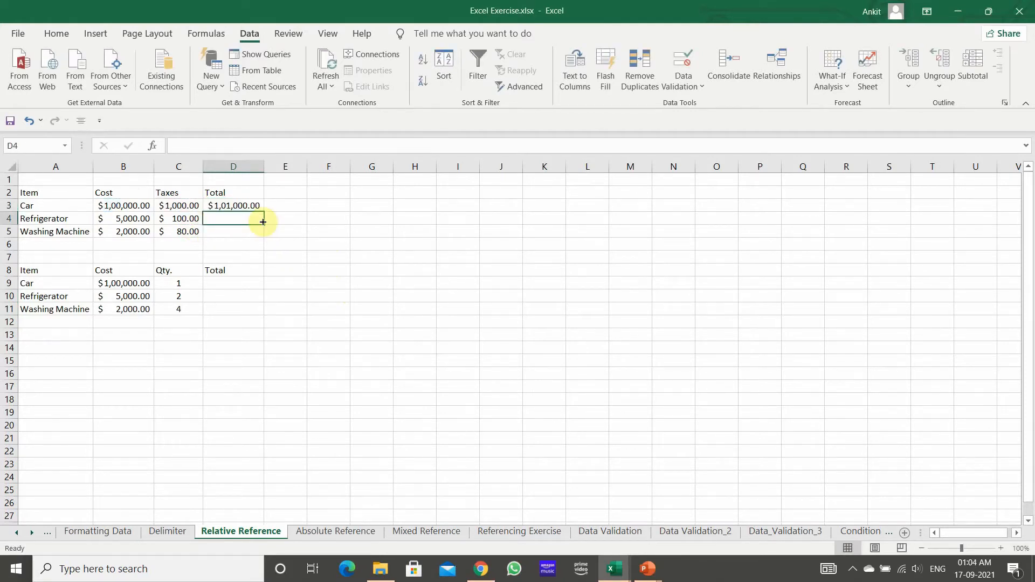
# Step: Fill the D3 total formula down through D5 and check the references in each of the three total cells
pyautogui.click(249, 202)
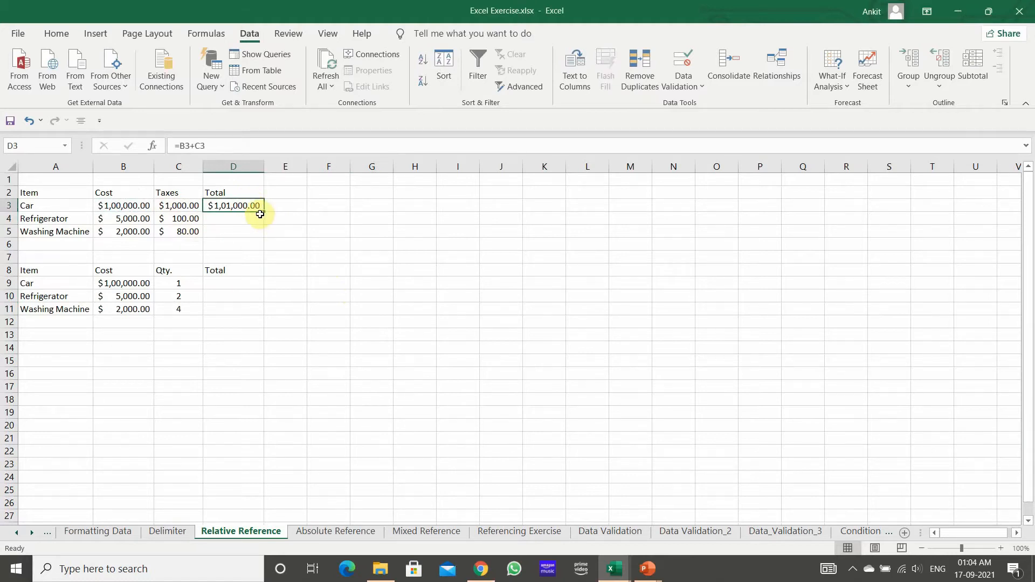
pyautogui.moveTo(265, 213); pyautogui.dragTo(268, 238)
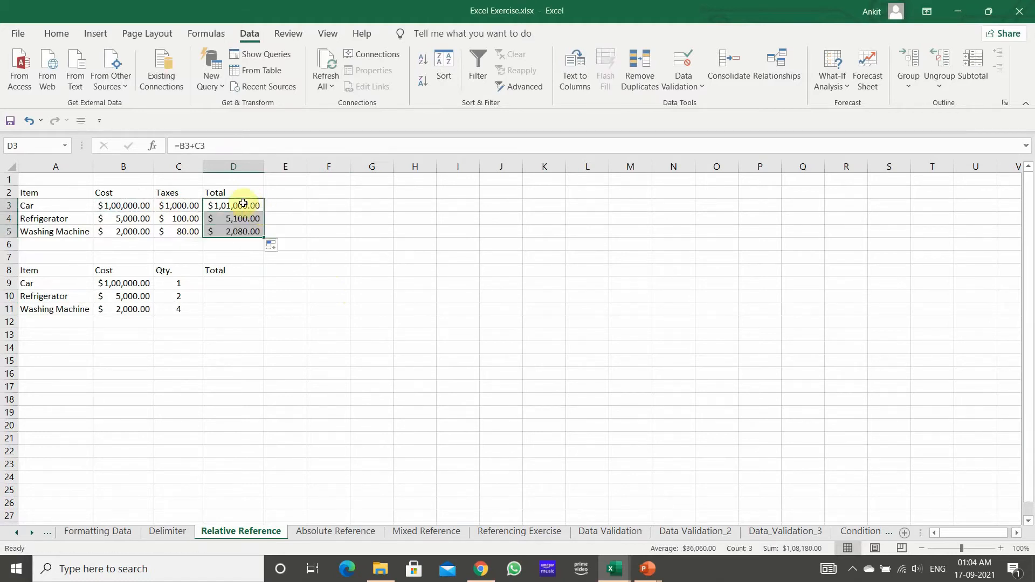
pyautogui.click(244, 204)
pyautogui.press('Down')
pyautogui.press('Down')
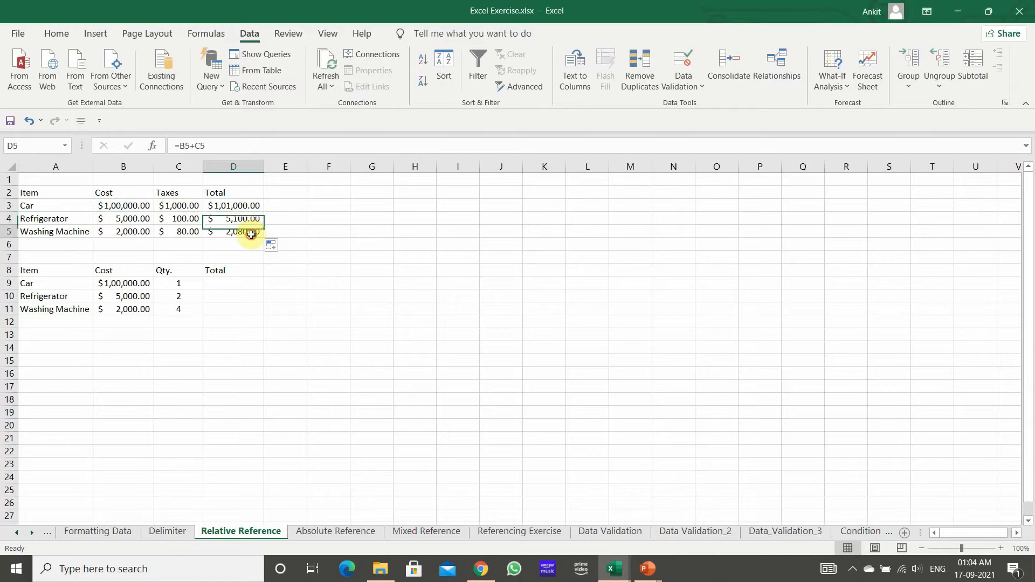
pyautogui.click(241, 203)
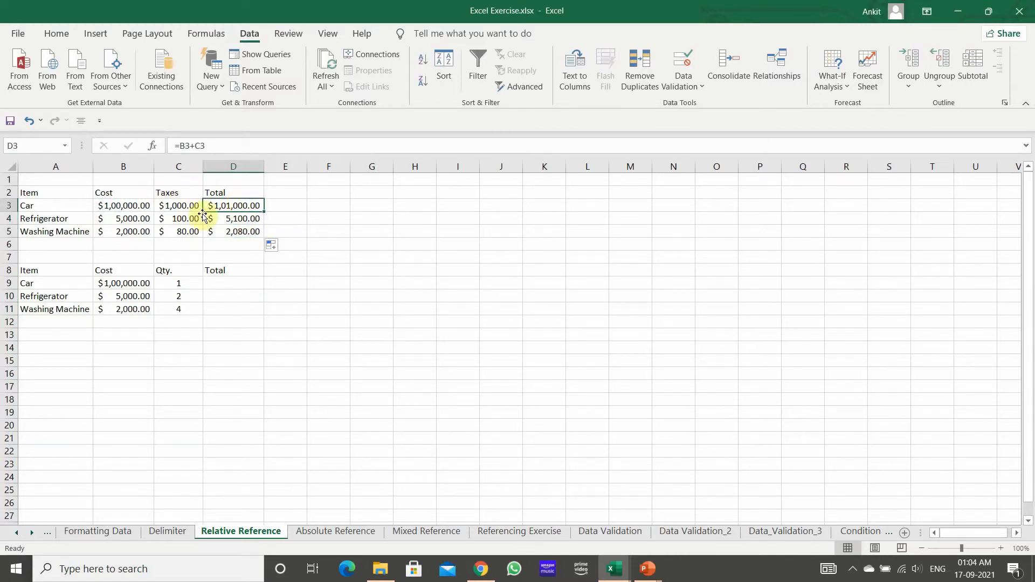
pyautogui.click(233, 220)
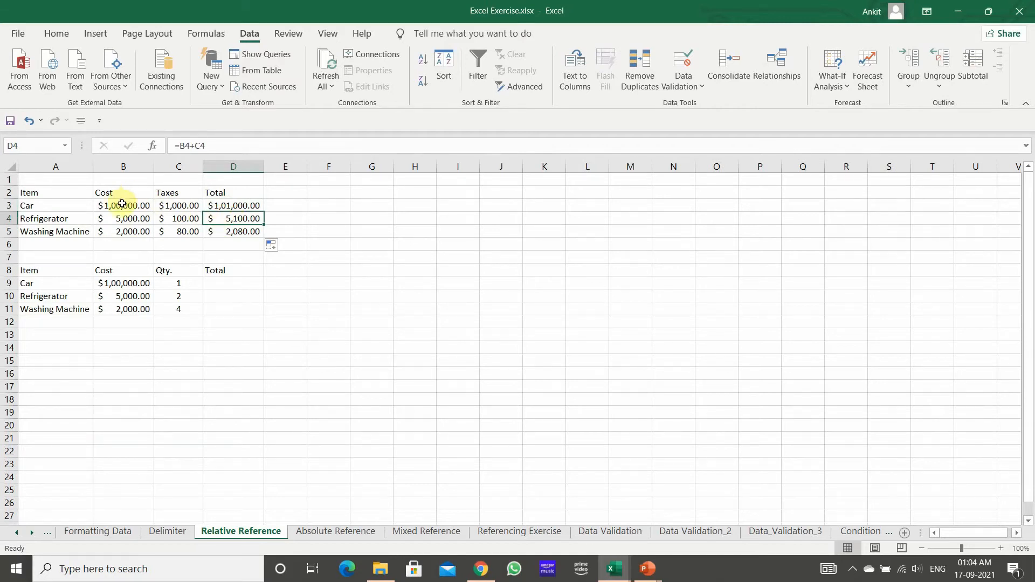
pyautogui.click(232, 231)
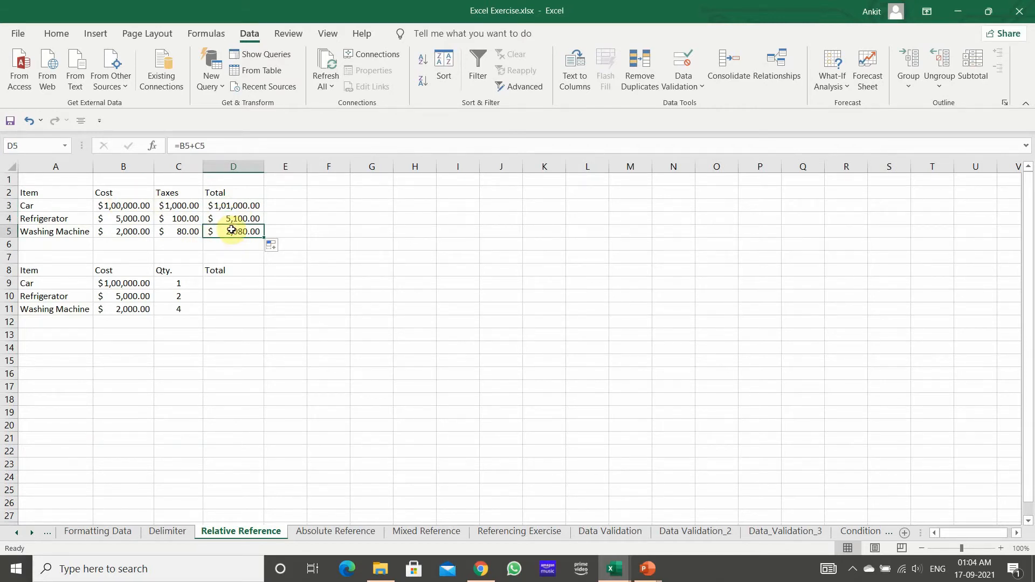
# Step: Enter the formula =B9*C9 in D9 to multiply the Car's cost by its quantity
pyautogui.click(236, 282)
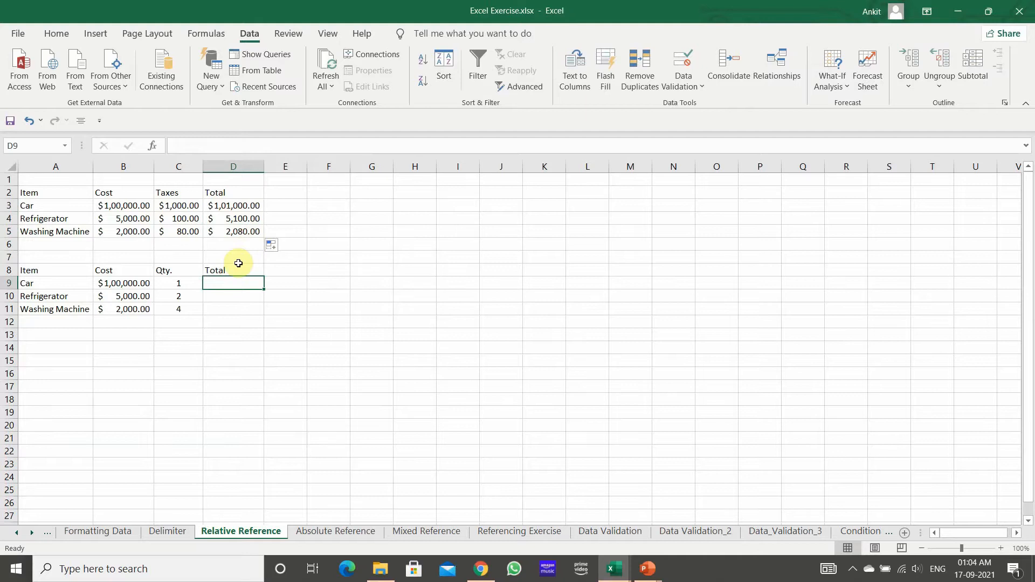
pyautogui.write('=')
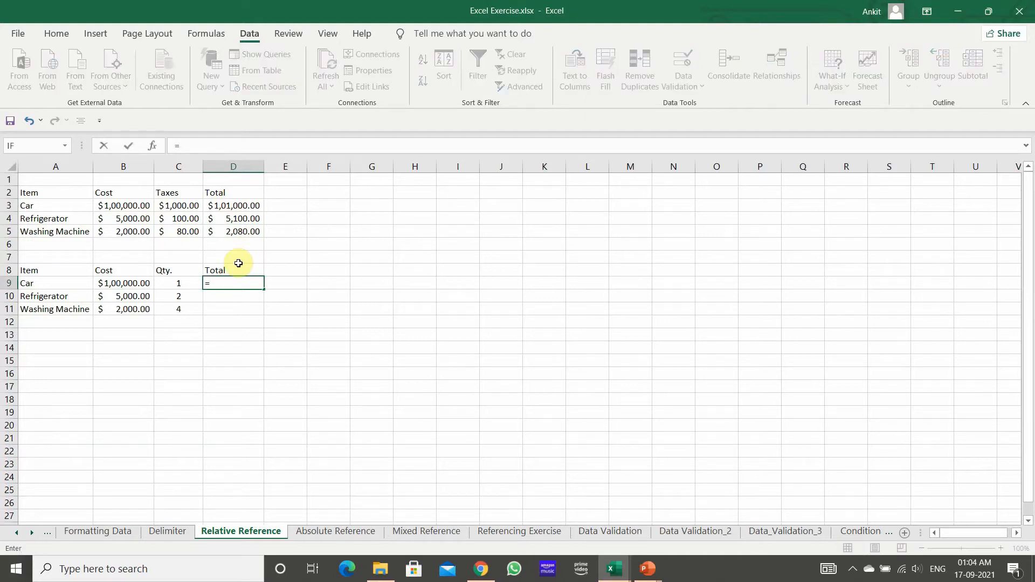
pyautogui.press('Left')
pyautogui.press('Left')
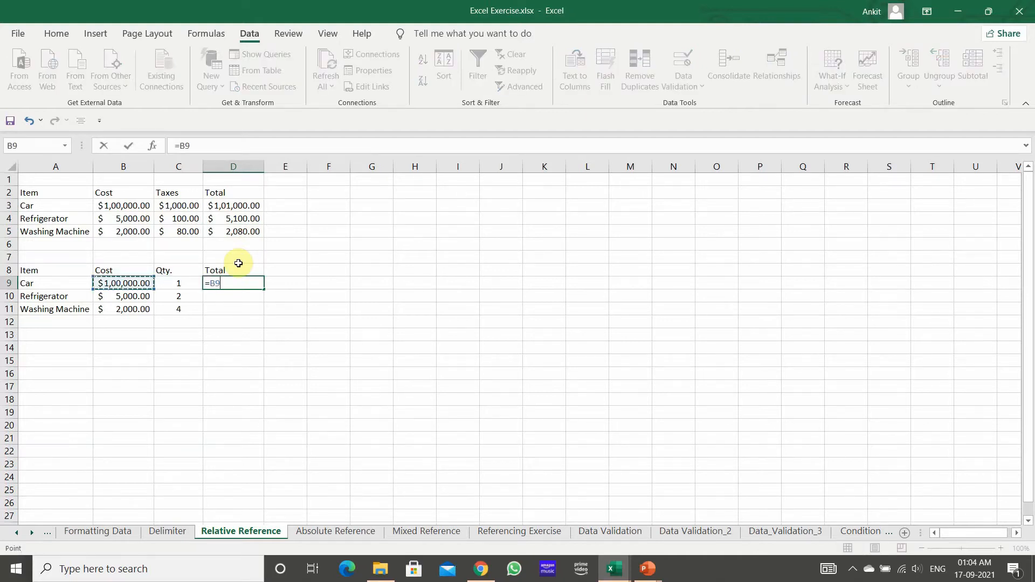
pyautogui.write('*')
pyautogui.press('Left')
pyautogui.press('Return')
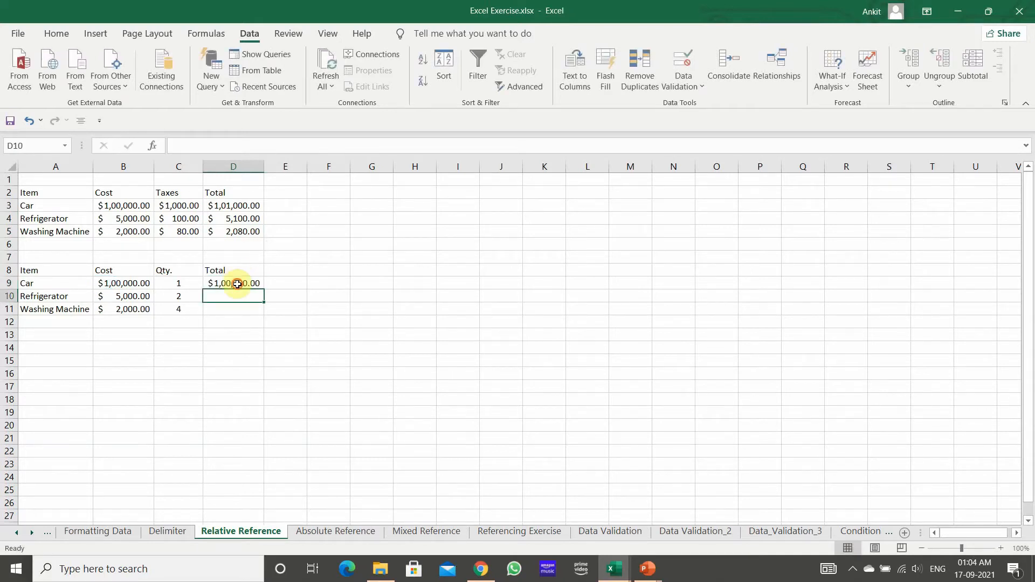
# Step: Fill the D9 formula down through D11 for the Refrigerator and Washing Machine totals
pyautogui.click(241, 282)
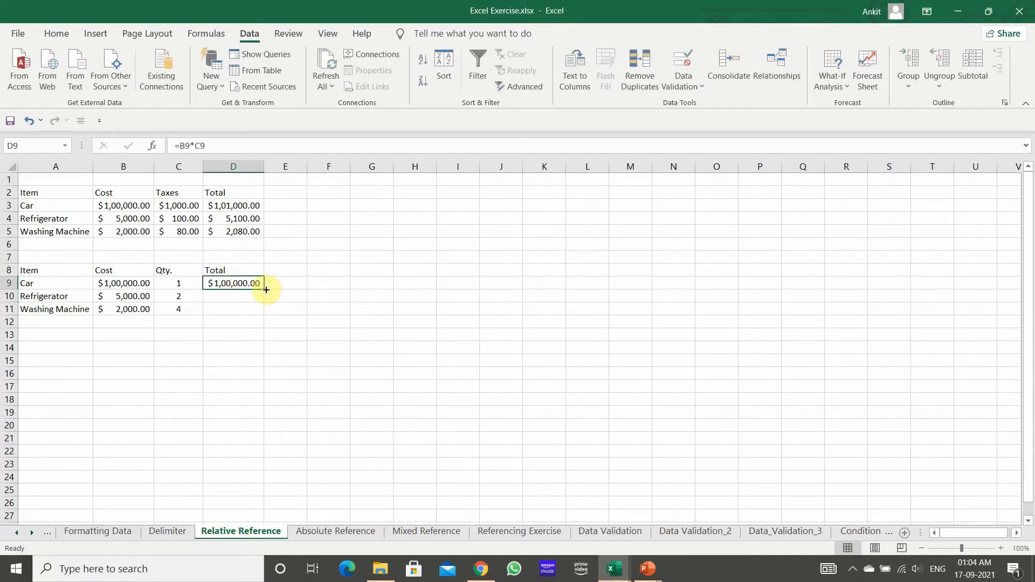
pyautogui.doubleClick(266, 290)
pyautogui.click(239, 360)
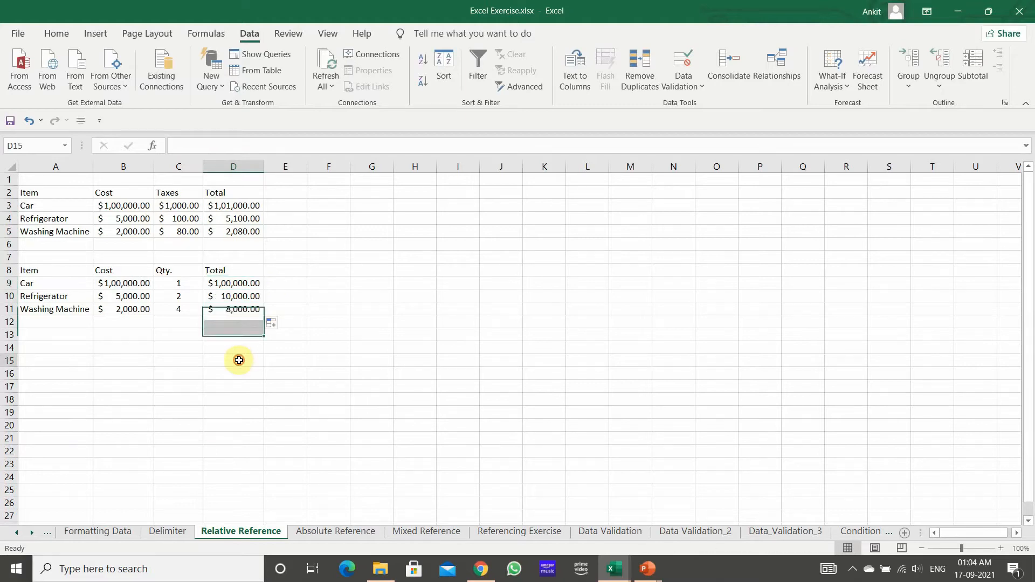
# Step: Check how the cell references change across the multiplication formulas in the totals D9 to D11
pyautogui.click(237, 270)
pyautogui.click(240, 296)
pyautogui.click(244, 309)
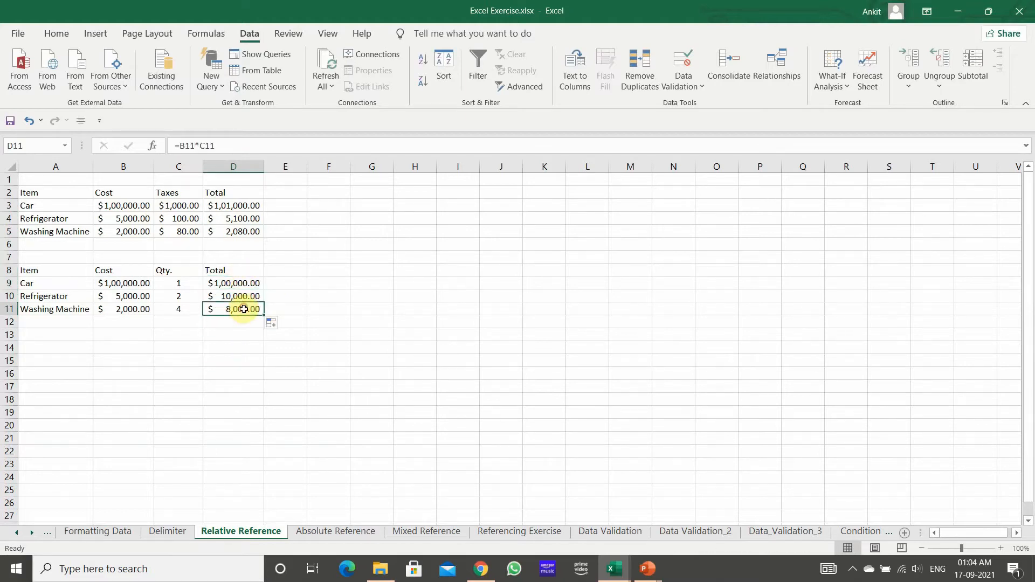
pyautogui.click(241, 296)
pyautogui.click(242, 281)
pyautogui.click(243, 297)
pyautogui.click(243, 309)
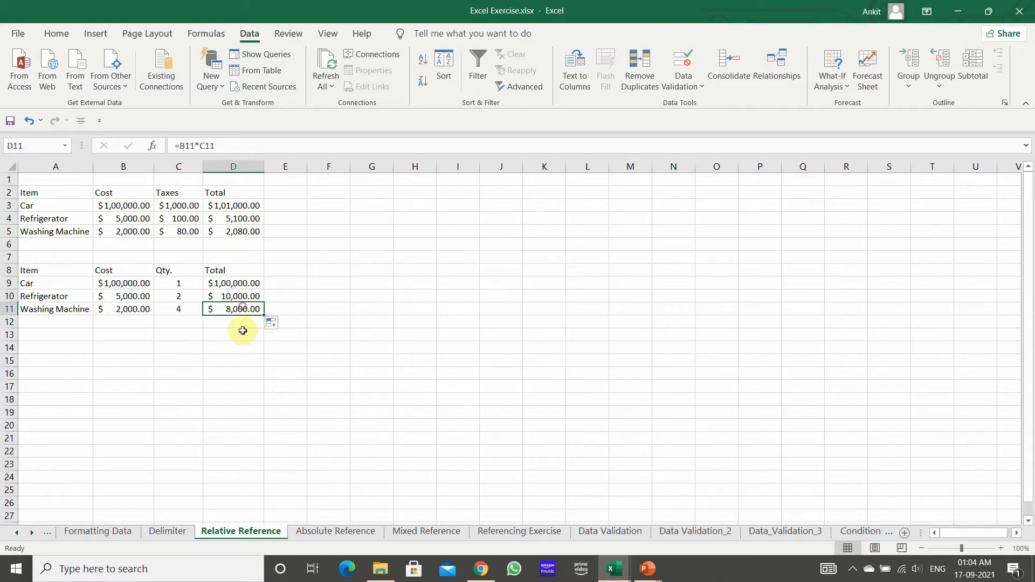
pyautogui.click(242, 349)
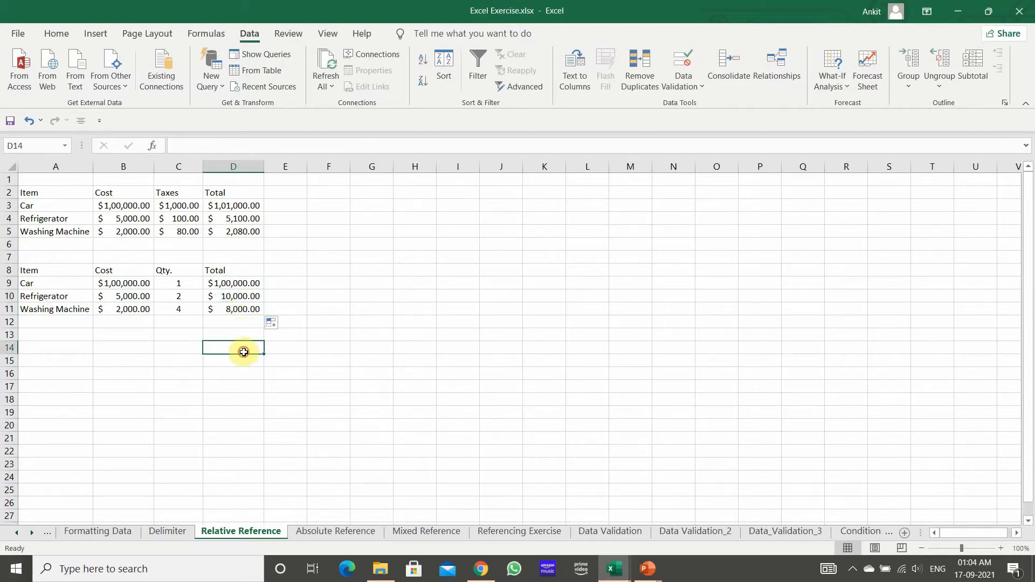
pyautogui.click(229, 282)
pyautogui.click(231, 308)
pyautogui.click(235, 295)
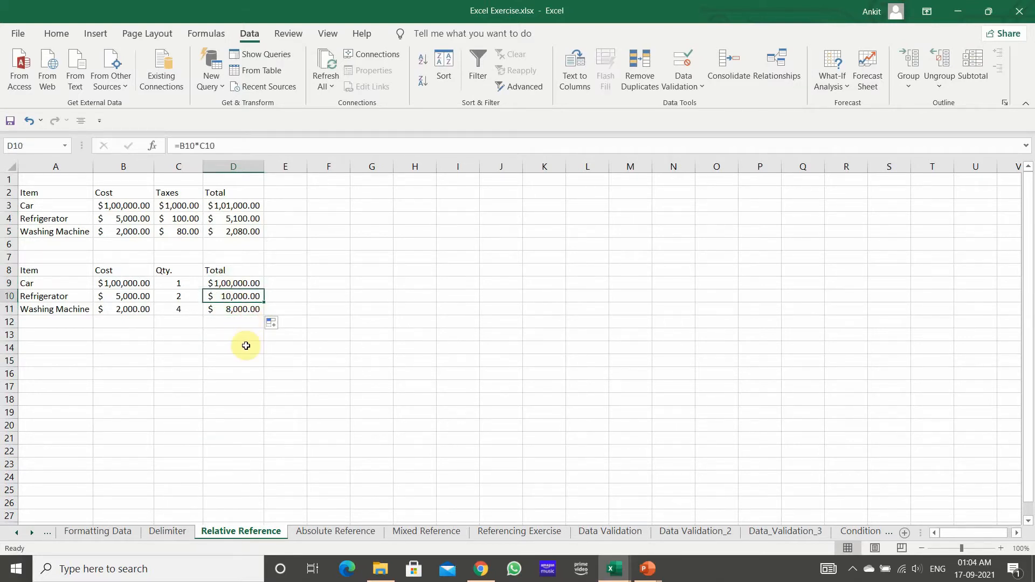
# Step: Switch to the PowerPoint slide show and advance to the Absolute Reference slide
pyautogui.hotkey('alt', 'Tab')
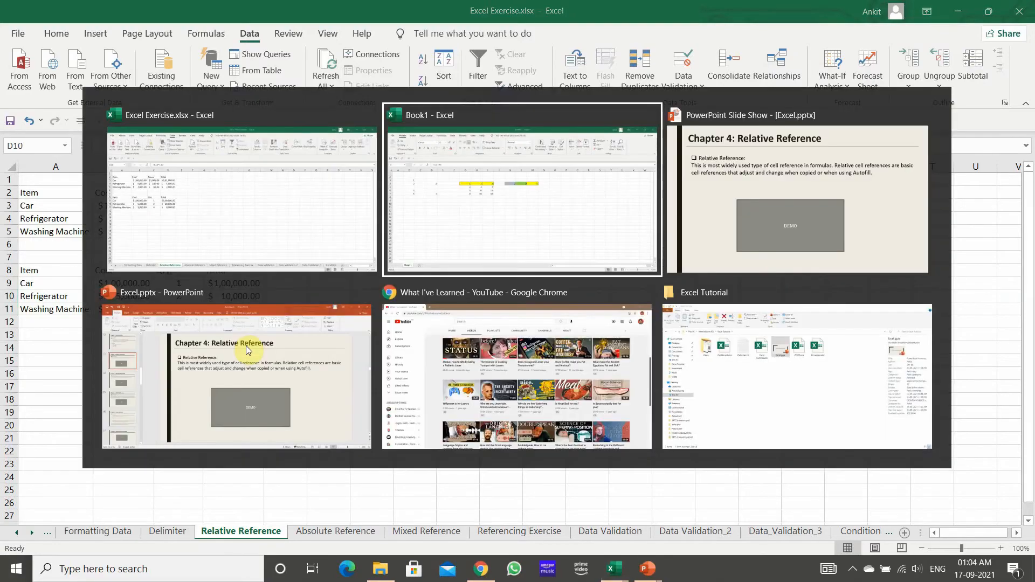
pyautogui.hotkey('alt', 'Tab')
pyautogui.press('Right')
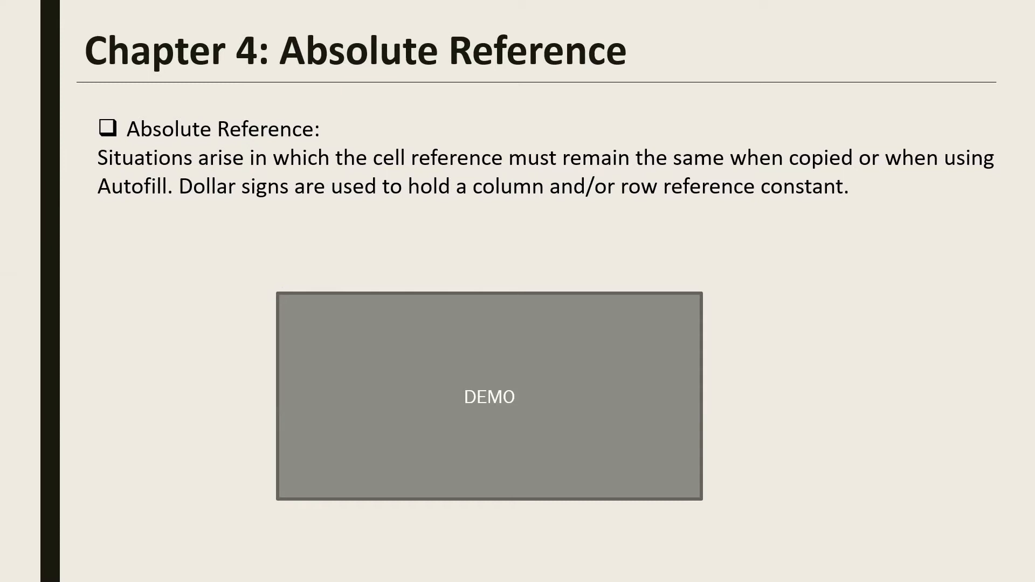
# Step: Switch back to the Excel Exercise workbook and open the Absolute Reference sheet
pyautogui.hotkey('alt', 'Tab')
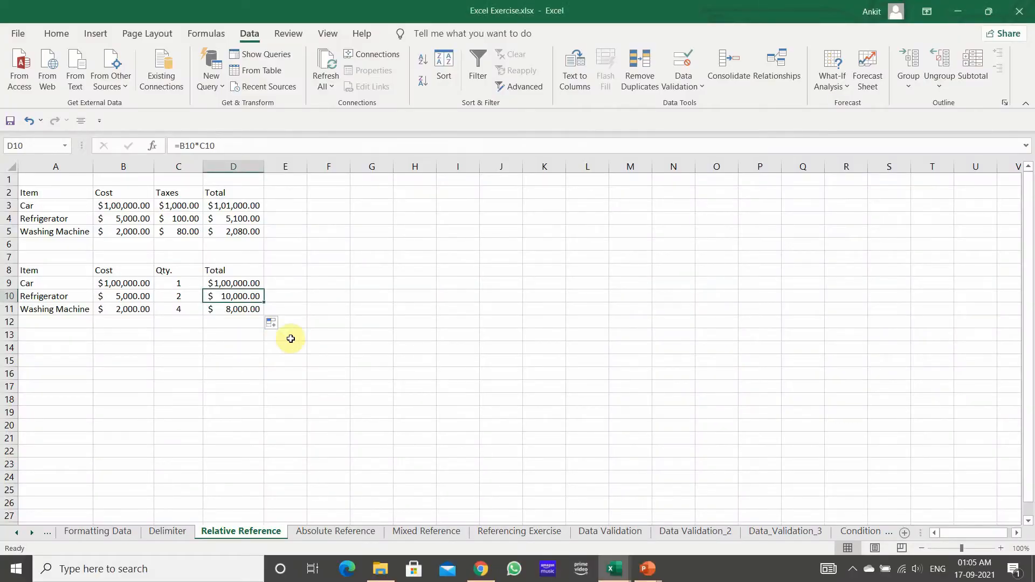
pyautogui.hotkey('ctrl', 'pagedown')
pyautogui.click(433, 256)
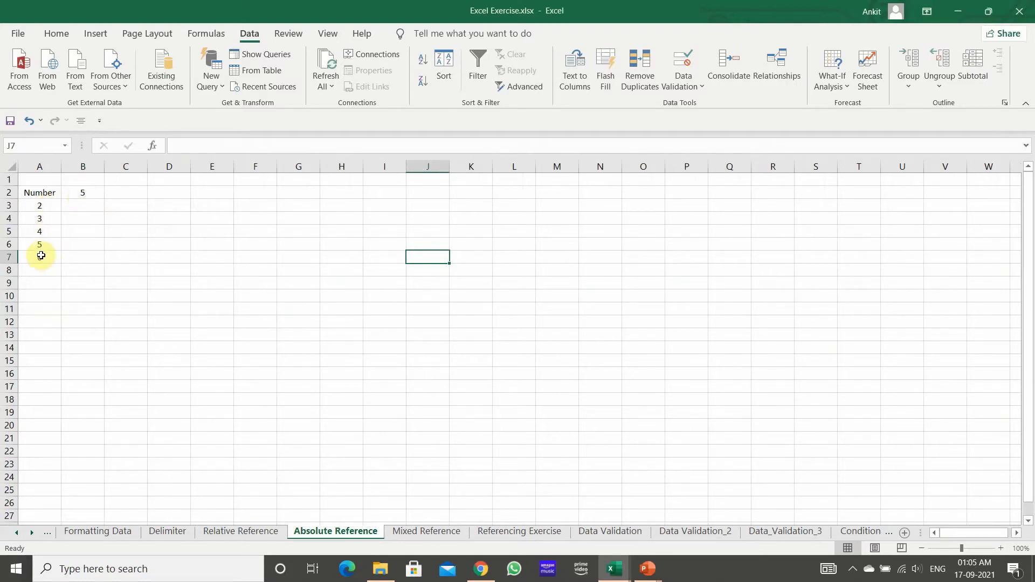
# Step: Enter the formula =A3*B2 in B3 to multiply the first number by the value in B2
pyautogui.click(81, 204)
pyautogui.write('=')
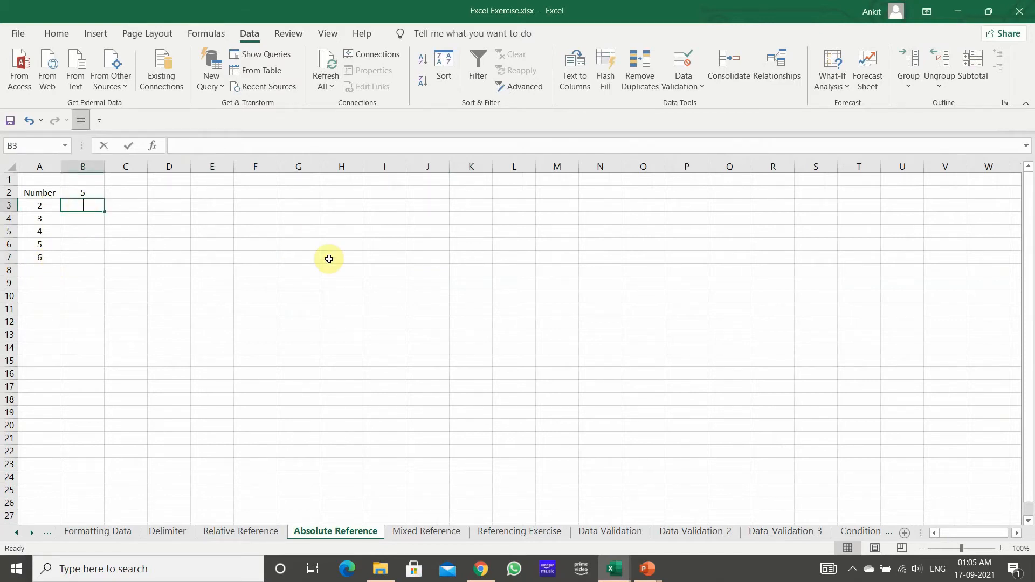
pyautogui.press('Left')
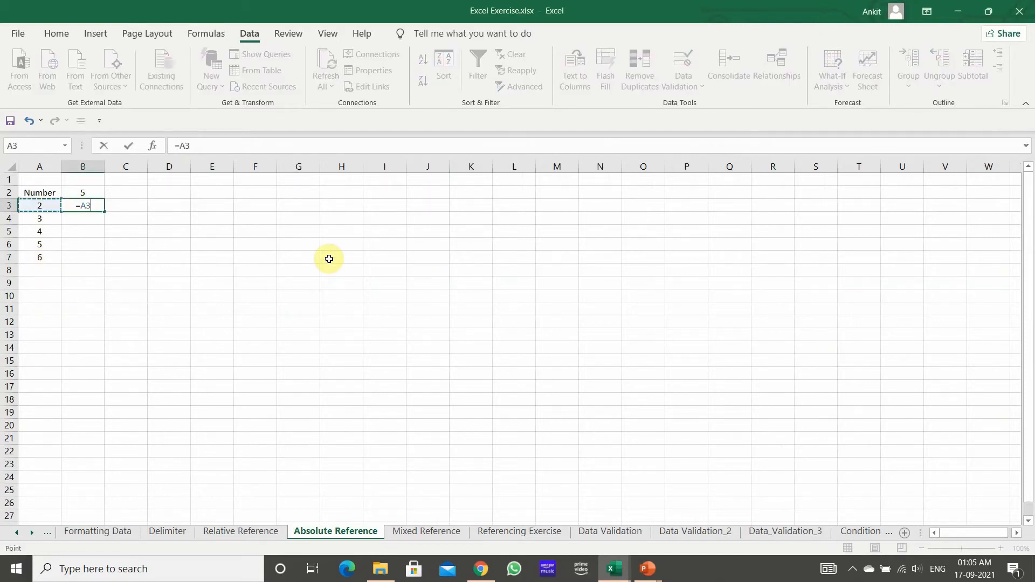
pyautogui.write('*')
pyautogui.press('Up')
pyautogui.press('F4')
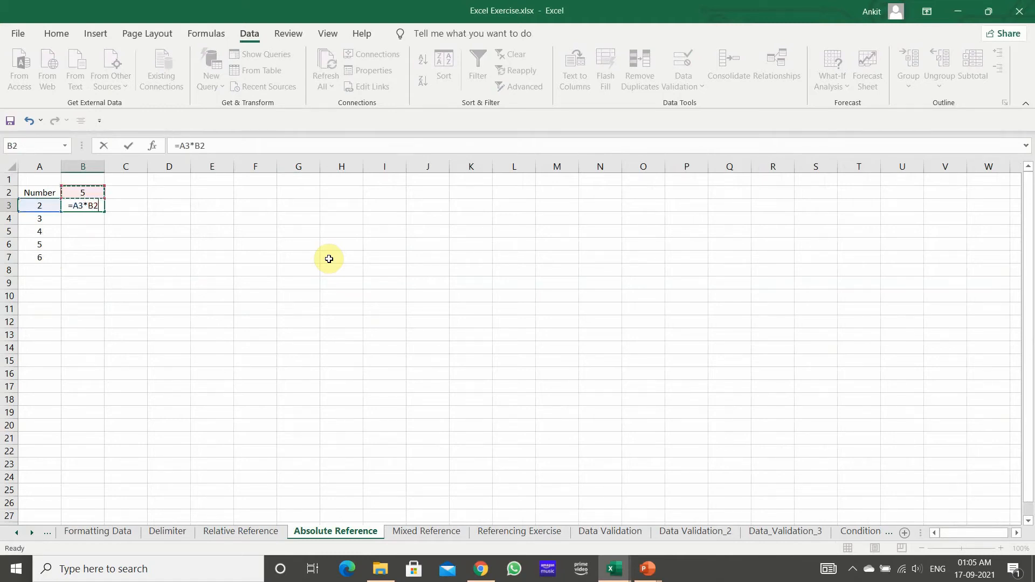
pyautogui.press('Return')
pyautogui.press('Up')
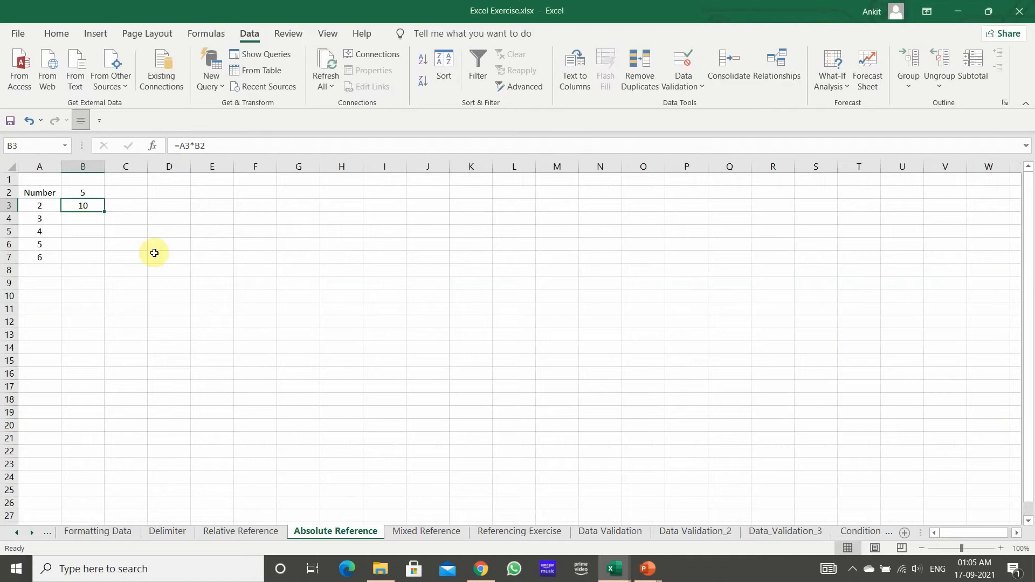
# Step: Fill the relative B3 formula down through B7 and compare the references in B3, B4 and B5
pyautogui.moveTo(105, 212); pyautogui.dragTo(108, 259)
pyautogui.click(113, 324)
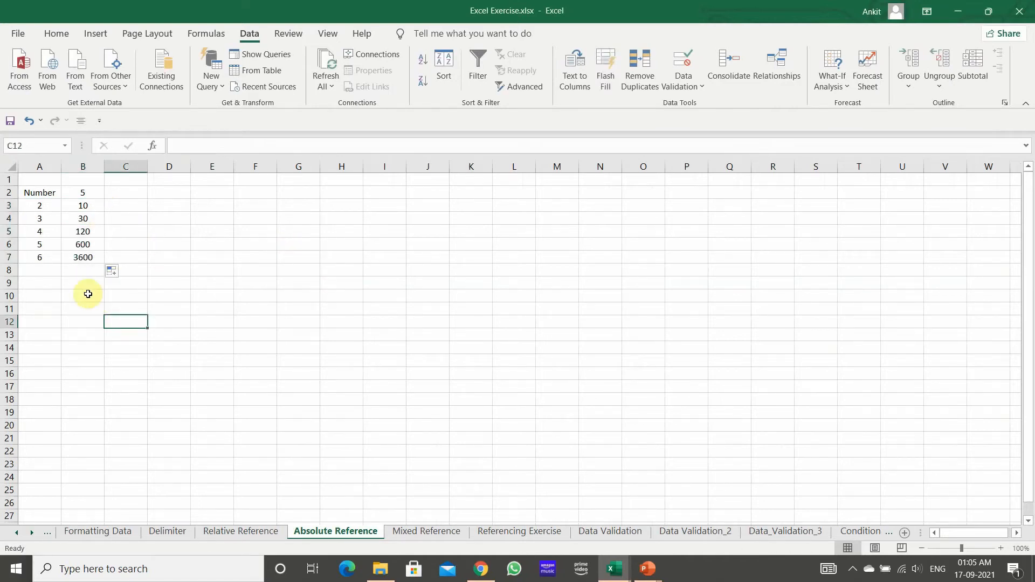
pyautogui.click(99, 223)
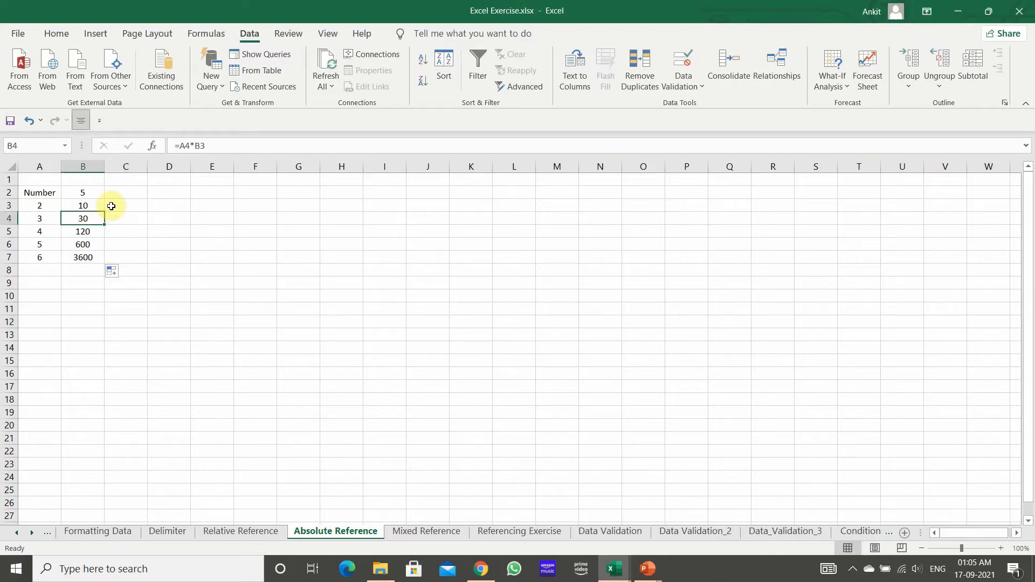
pyautogui.click(83, 206)
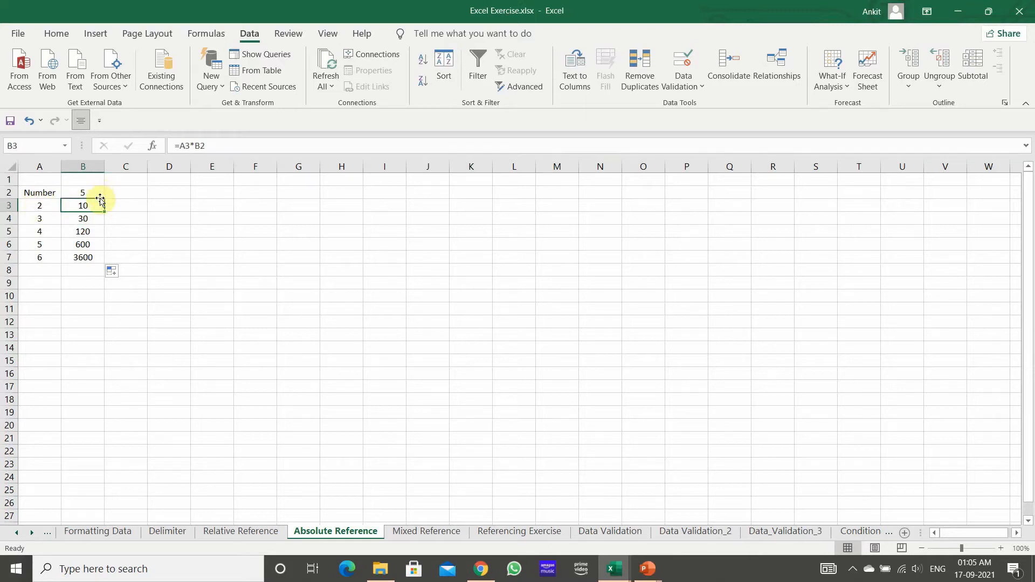
pyautogui.click(97, 221)
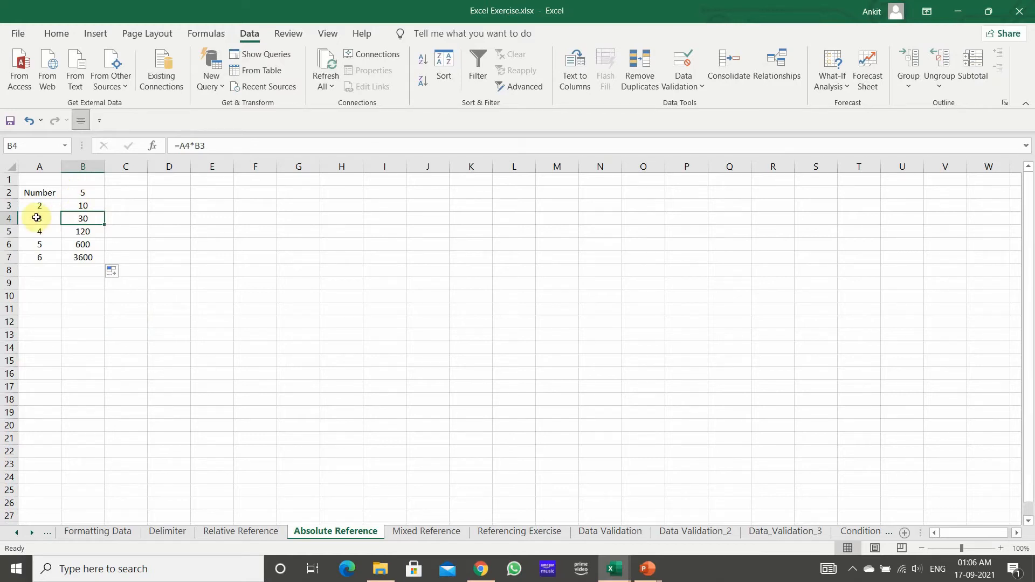
pyautogui.click(99, 204)
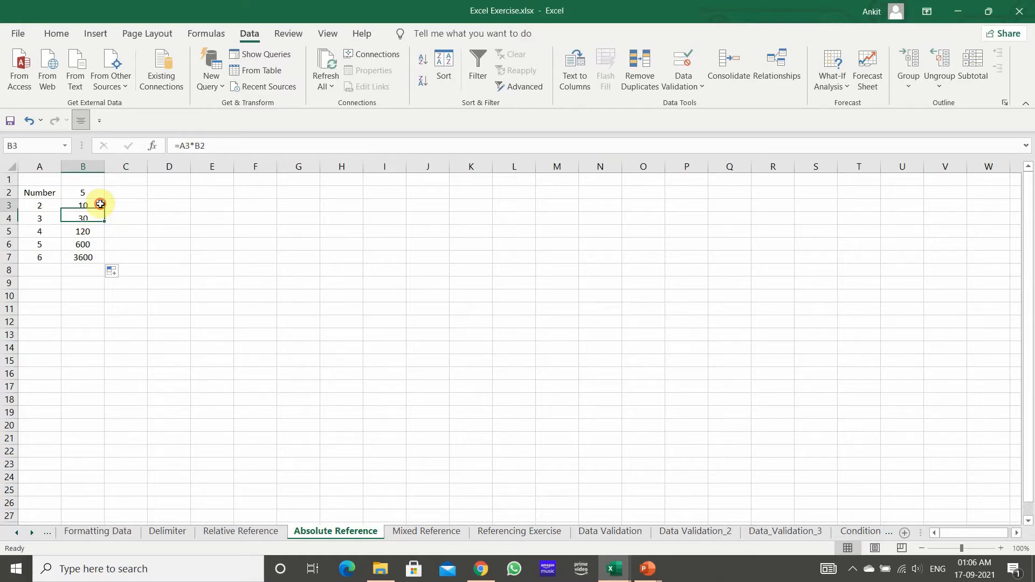
pyautogui.click(93, 232)
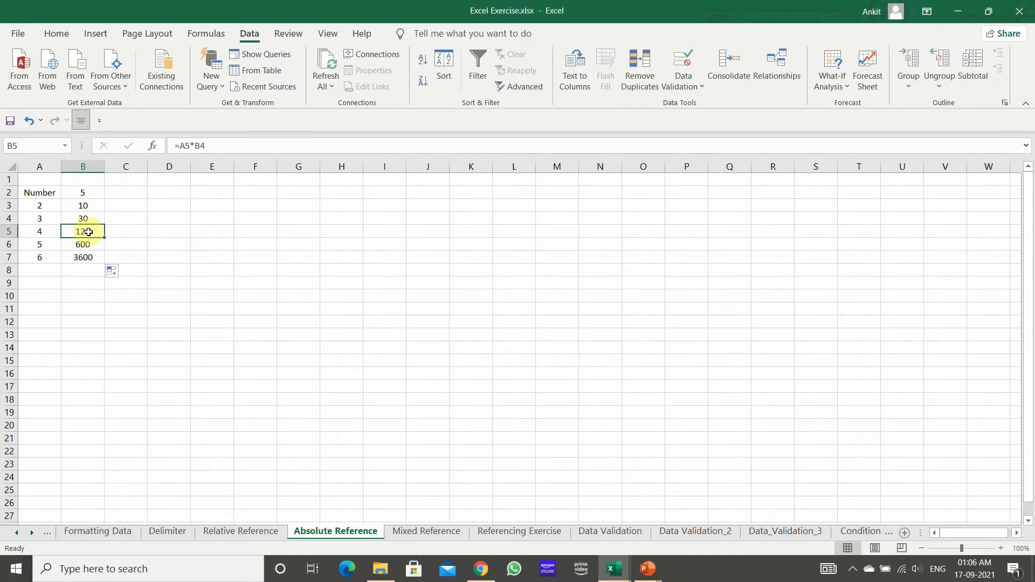
pyautogui.press('Up')
pyautogui.press('Up')
pyautogui.press('Up')
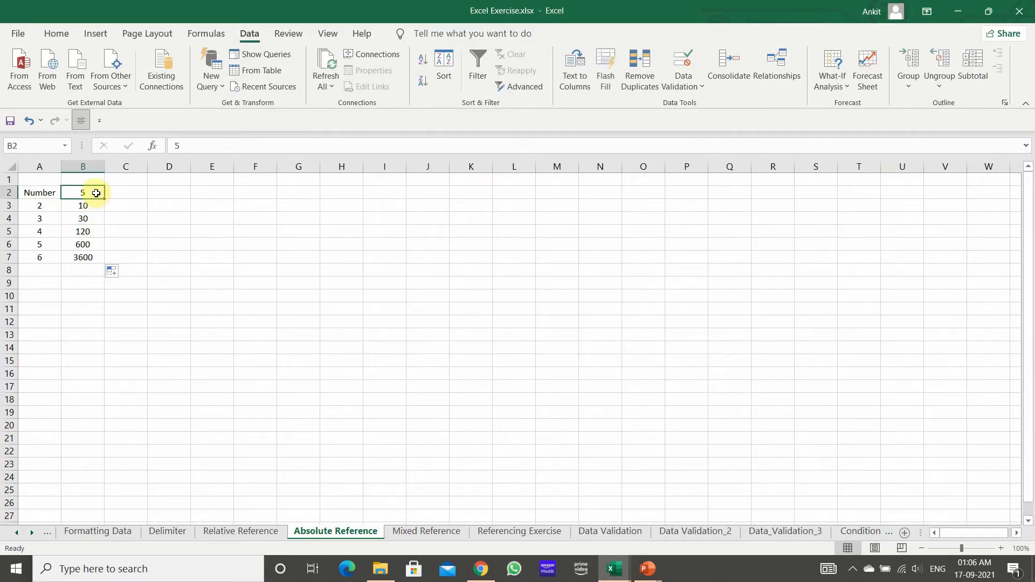
pyautogui.click(91, 206)
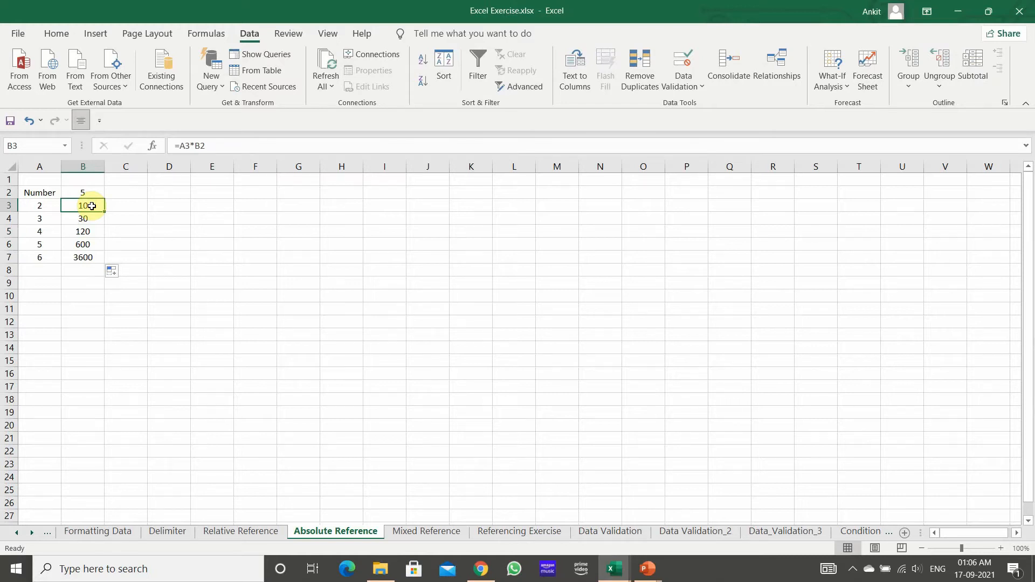
pyautogui.click(88, 193)
# Step: Edit the formula in B3 to =A3*$B$2 so the reference to B2 is absolute
pyautogui.click(91, 206)
pyautogui.click(197, 146)
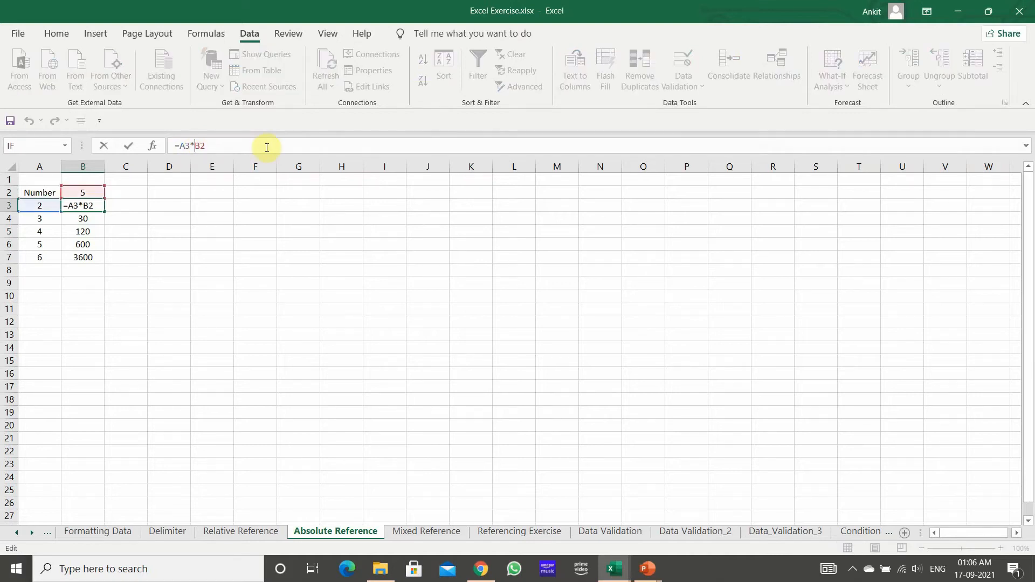
pyautogui.write('$B$')
pyautogui.press('Return')
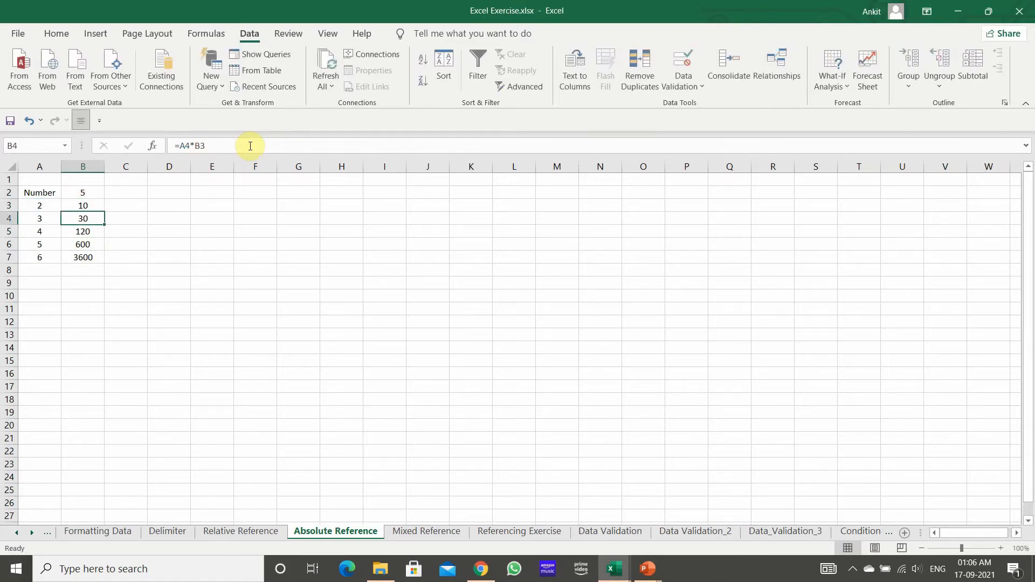
# Step: Fill the absolute-reference formula from B3 down through B7
pyautogui.click(85, 207)
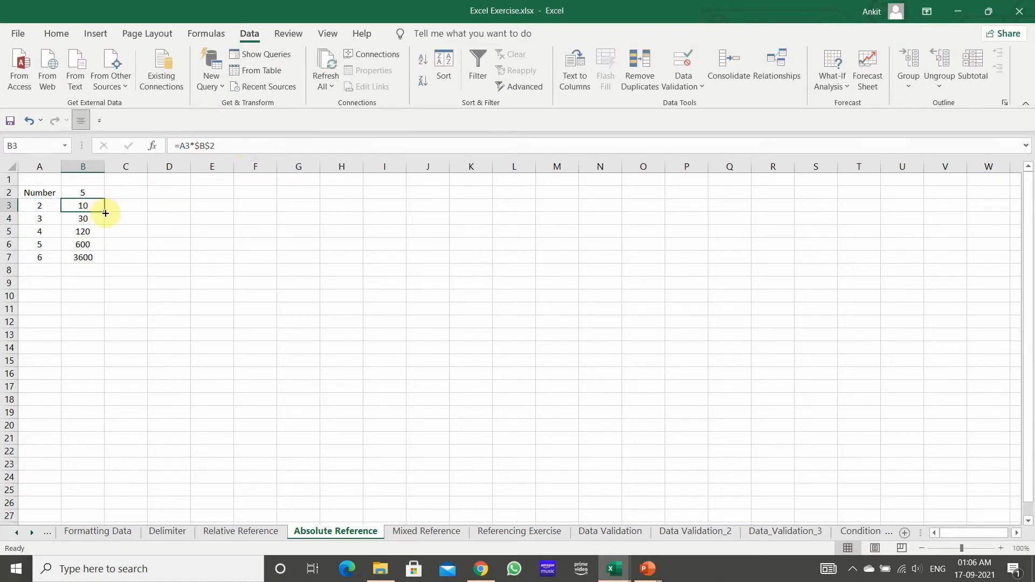
pyautogui.doubleClick(105, 214)
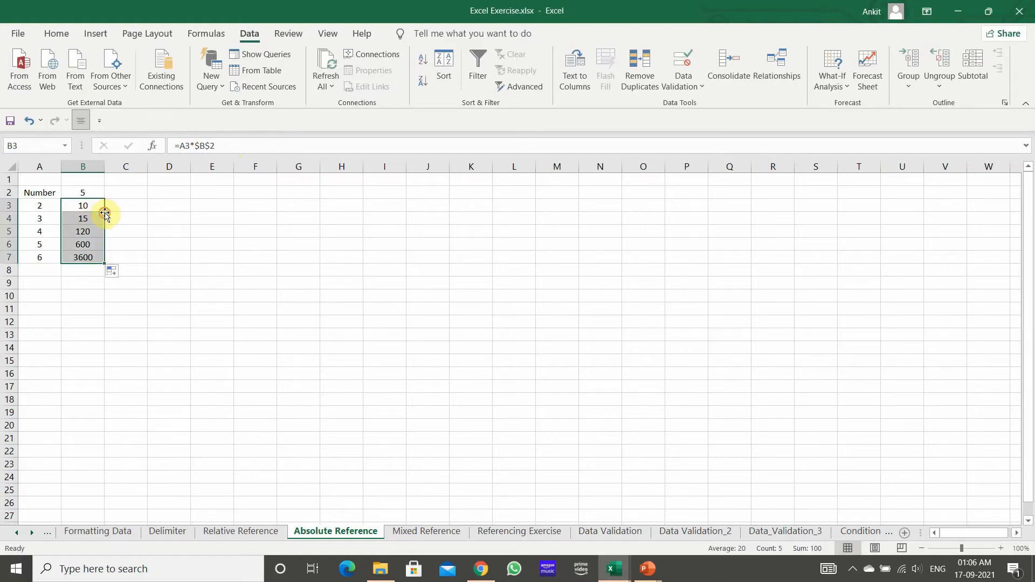
pyautogui.click(102, 295)
# Step: Check the $B$2 reference in each of the filled formulas from B3 to B7
pyautogui.click(83, 221)
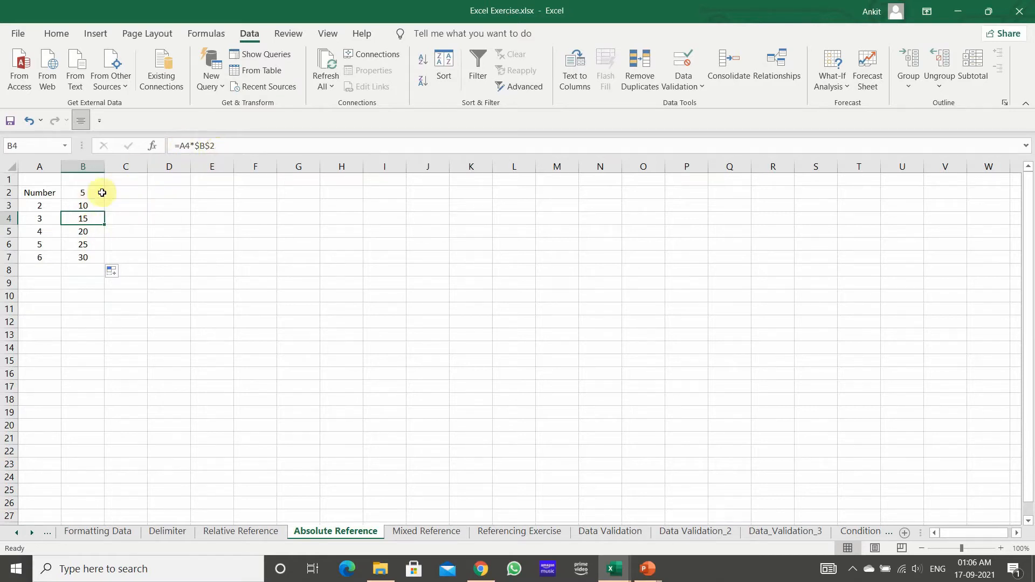
pyautogui.click(90, 206)
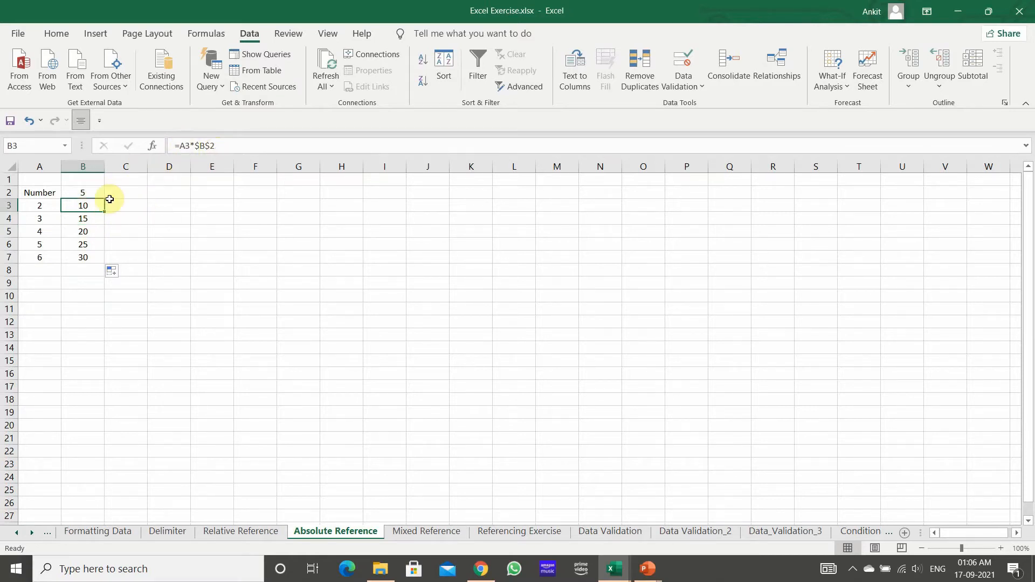
pyautogui.click(85, 218)
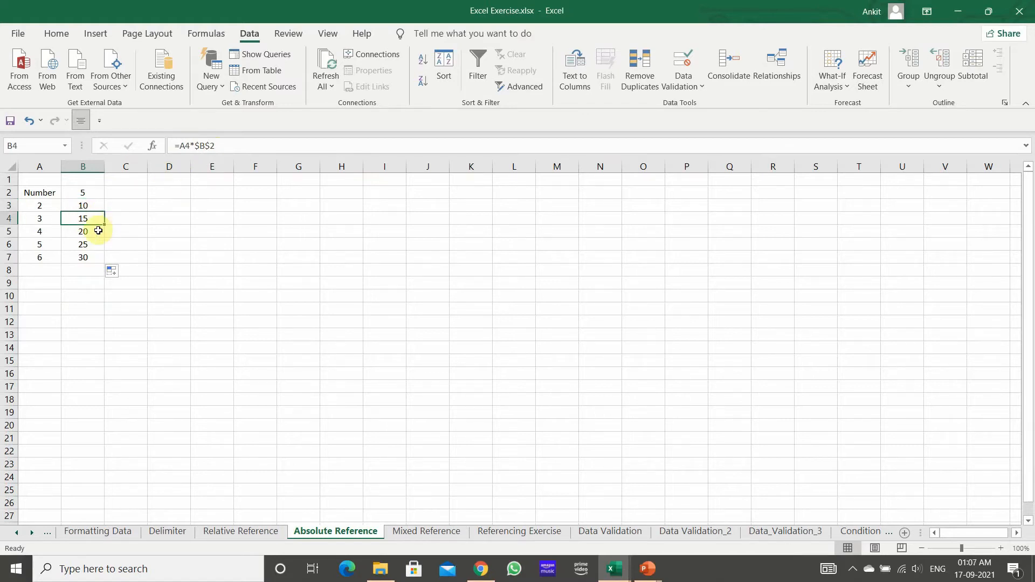
pyautogui.click(98, 229)
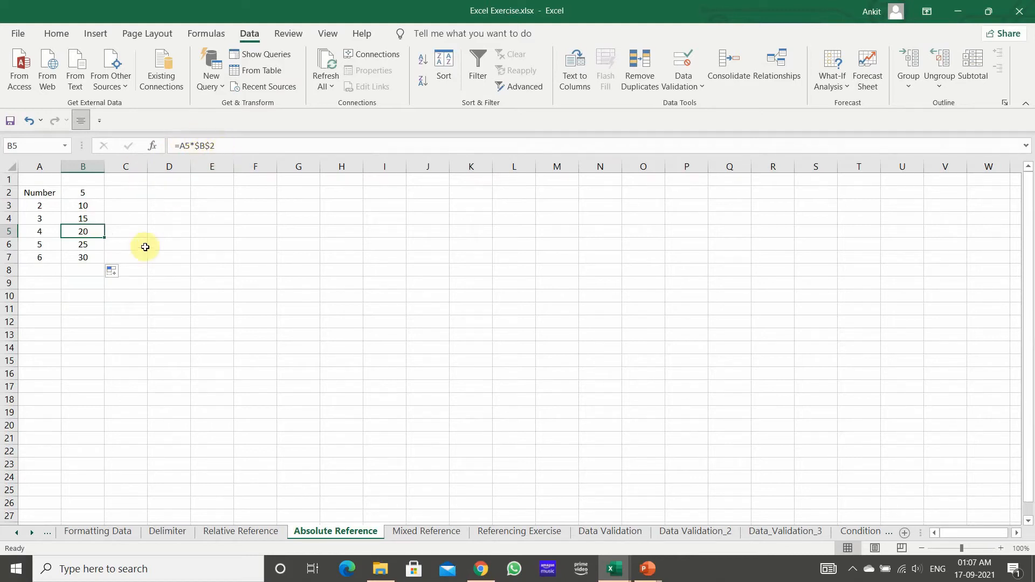
pyautogui.click(86, 248)
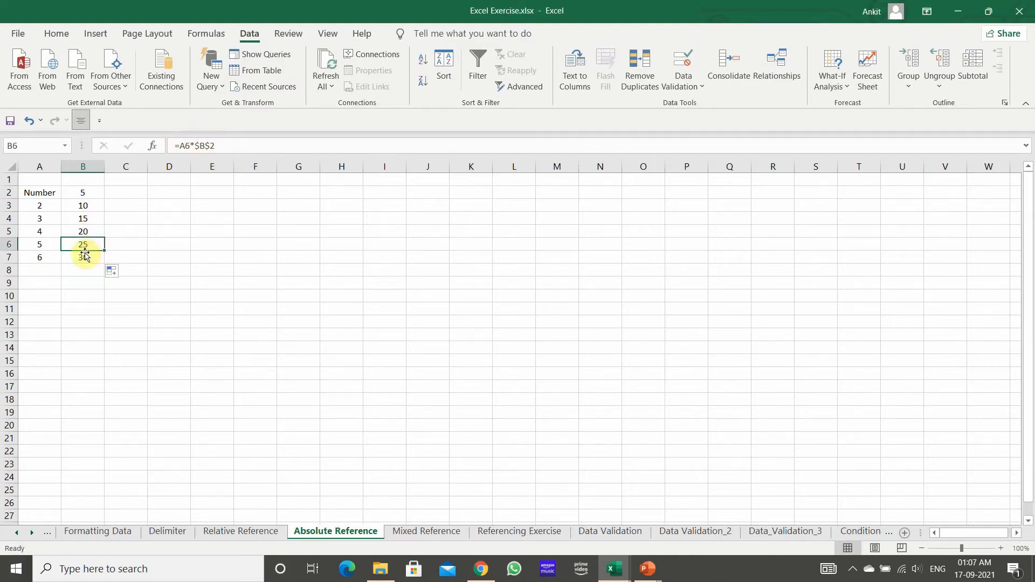
pyautogui.click(84, 257)
pyautogui.click(96, 205)
pyautogui.click(92, 222)
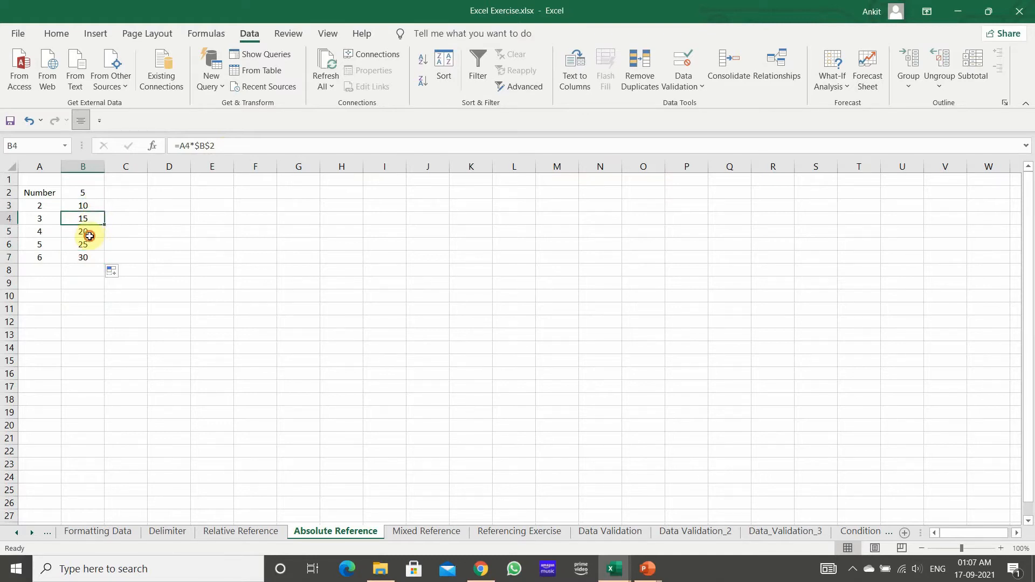
pyautogui.click(86, 233)
pyautogui.click(93, 258)
pyautogui.click(227, 240)
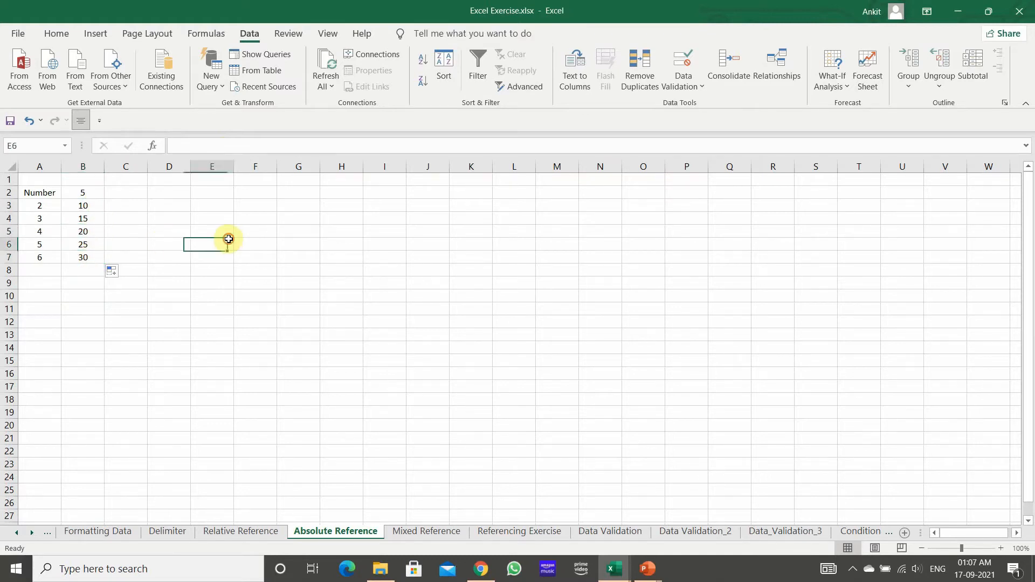
pyautogui.moveTo(36, 193); pyautogui.dragTo(63, 245)
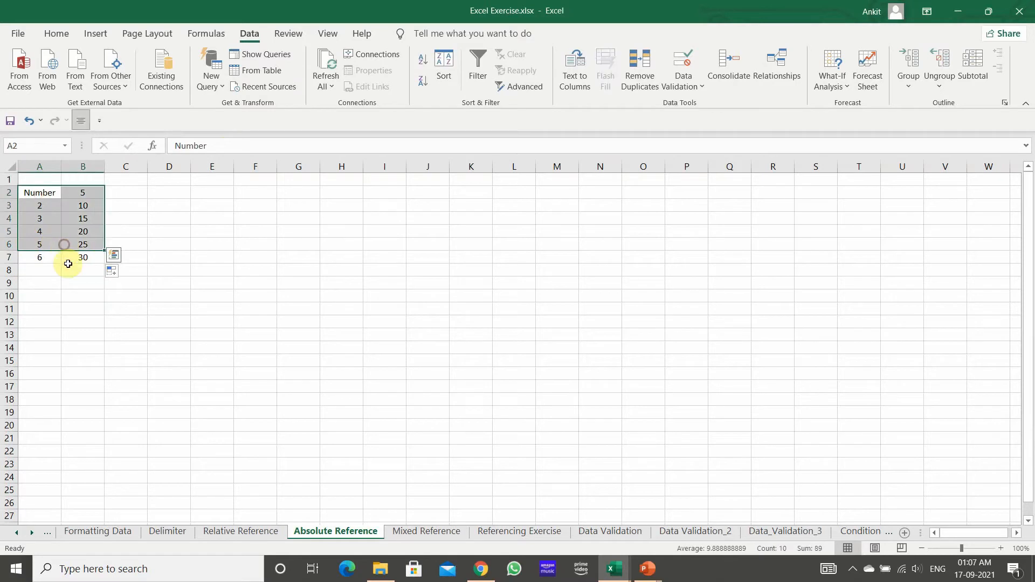
# Step: Replace the formula in B3 with =B2/A3 so it divides B2 by A3 using relative references
pyautogui.click(70, 205)
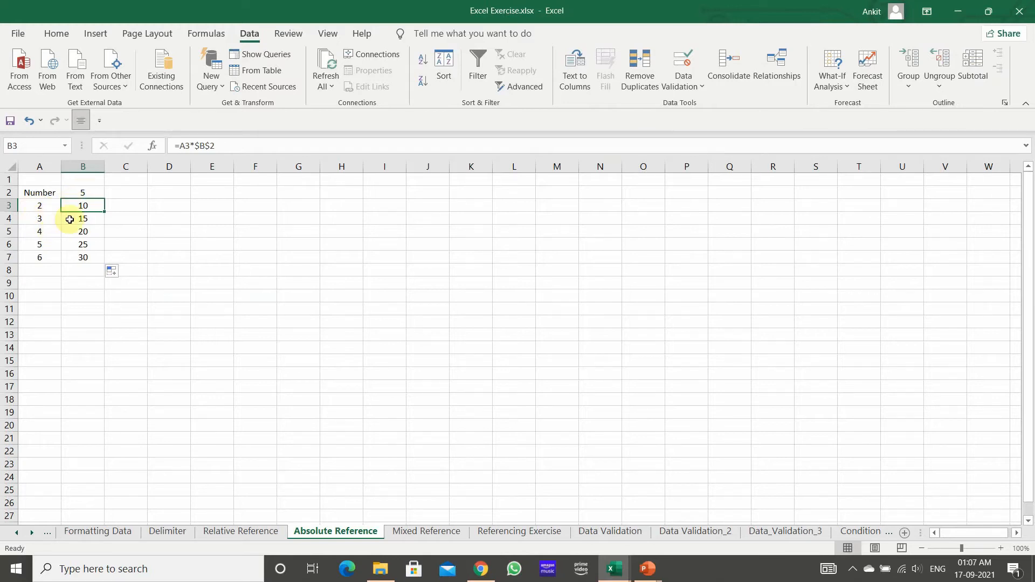
pyautogui.write('=')
pyautogui.press('Up')
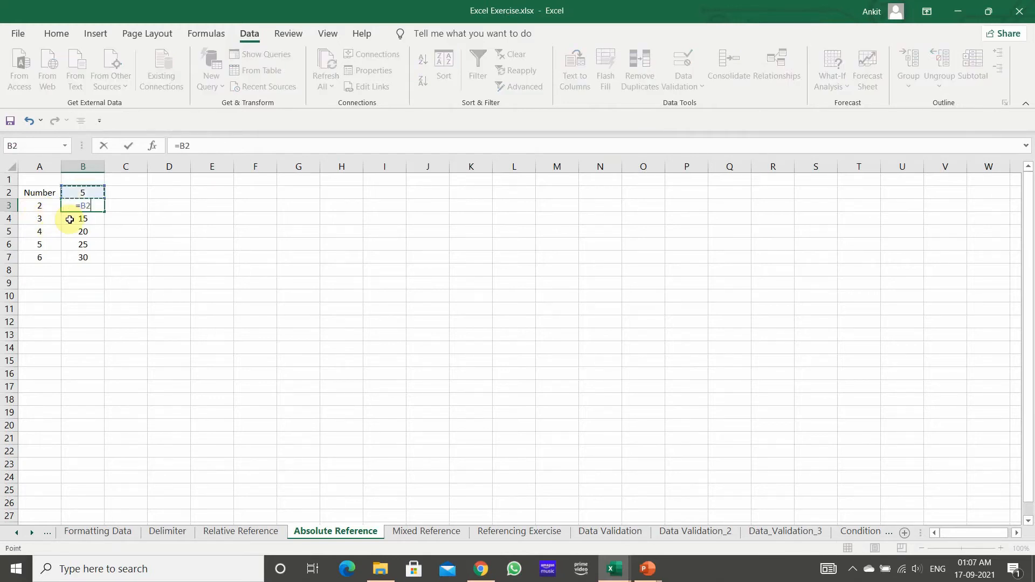
pyautogui.write('/')
pyautogui.press('Left')
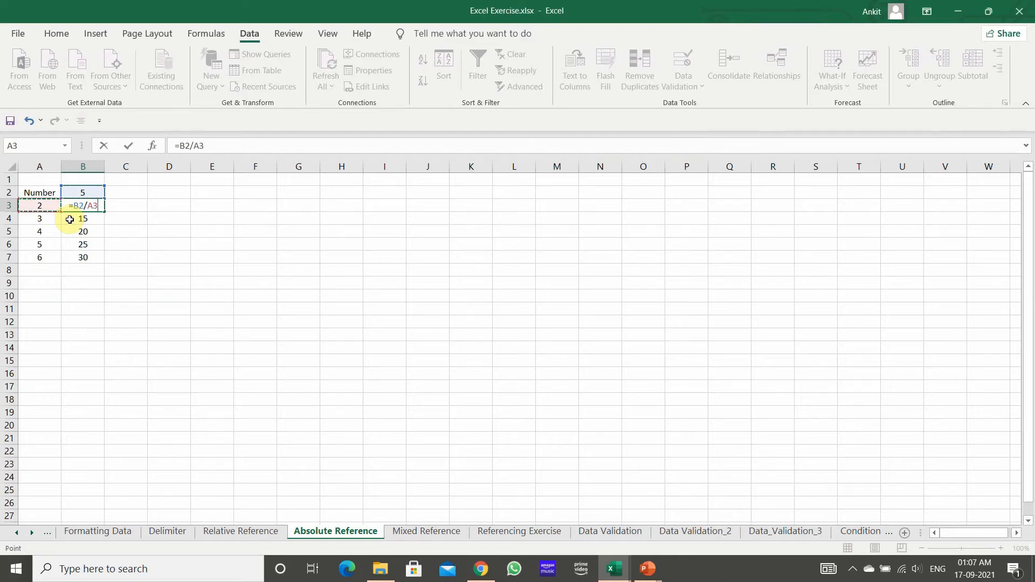
pyautogui.press('Return')
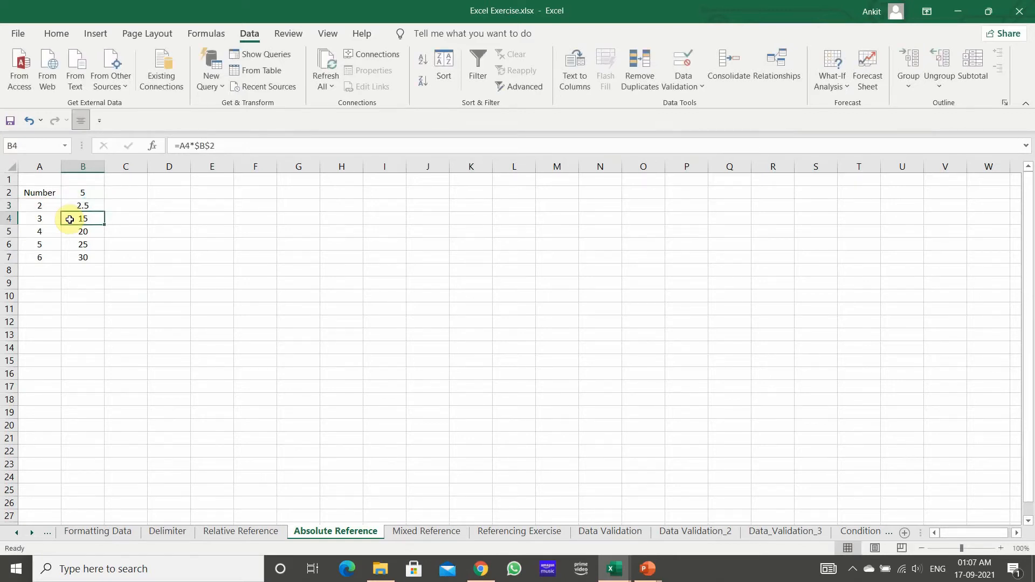
# Step: Fill the relative division formula from B3 down through B7 and check the references in each filled cell
pyautogui.click(81, 207)
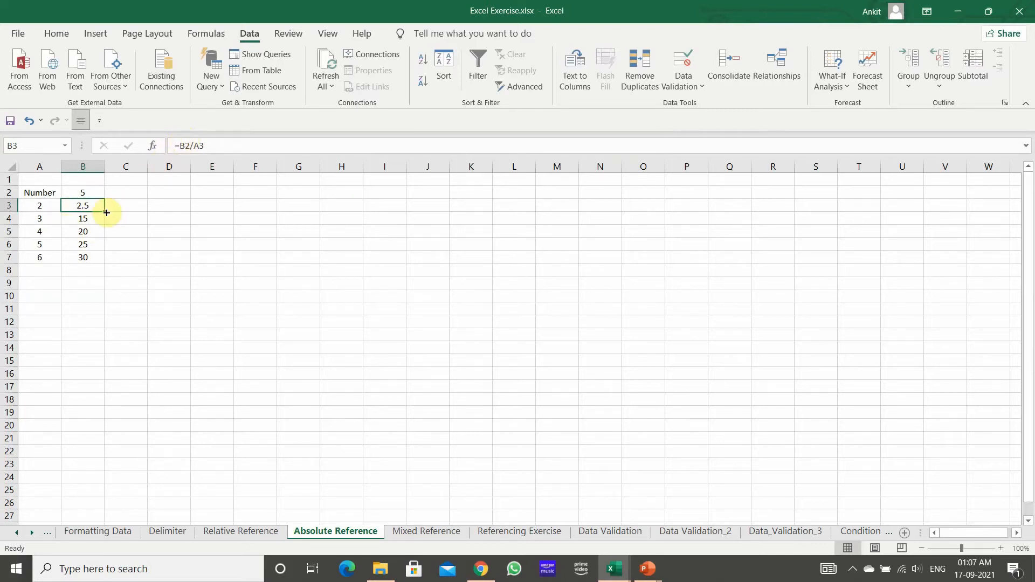
pyautogui.moveTo(107, 213); pyautogui.dragTo(105, 257)
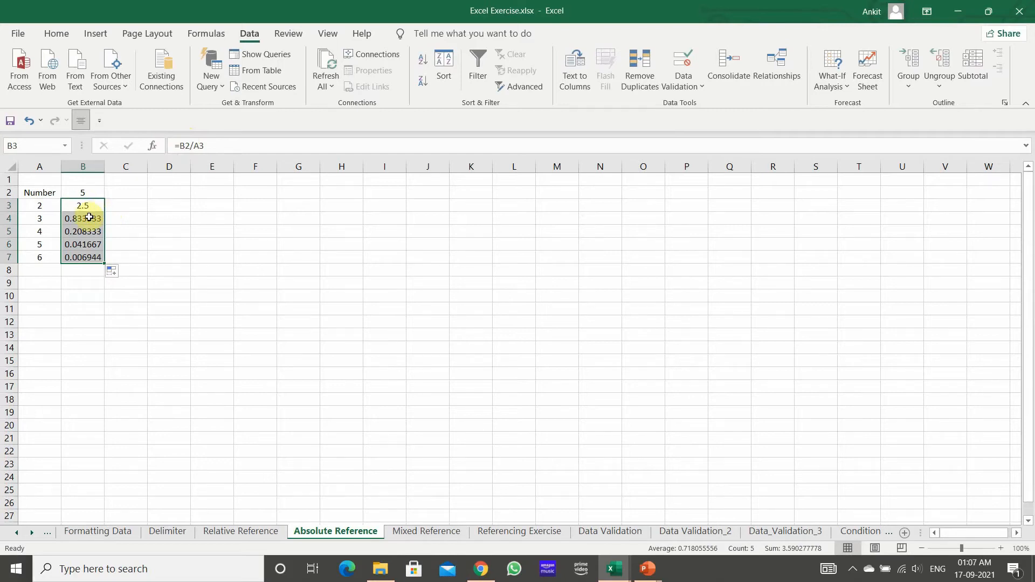
pyautogui.click(86, 244)
pyautogui.click(86, 231)
pyautogui.click(86, 219)
pyautogui.click(90, 205)
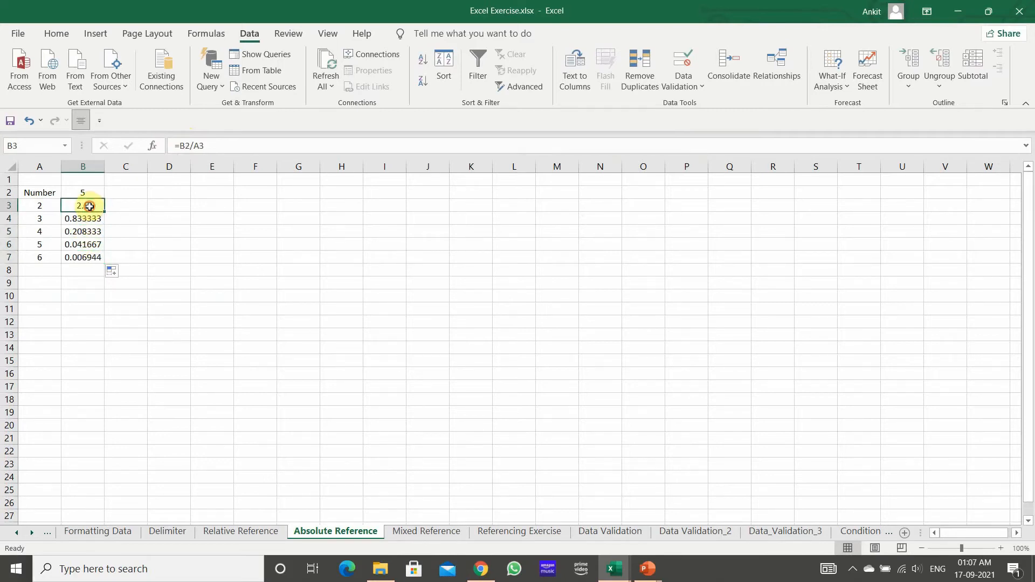
pyautogui.click(87, 218)
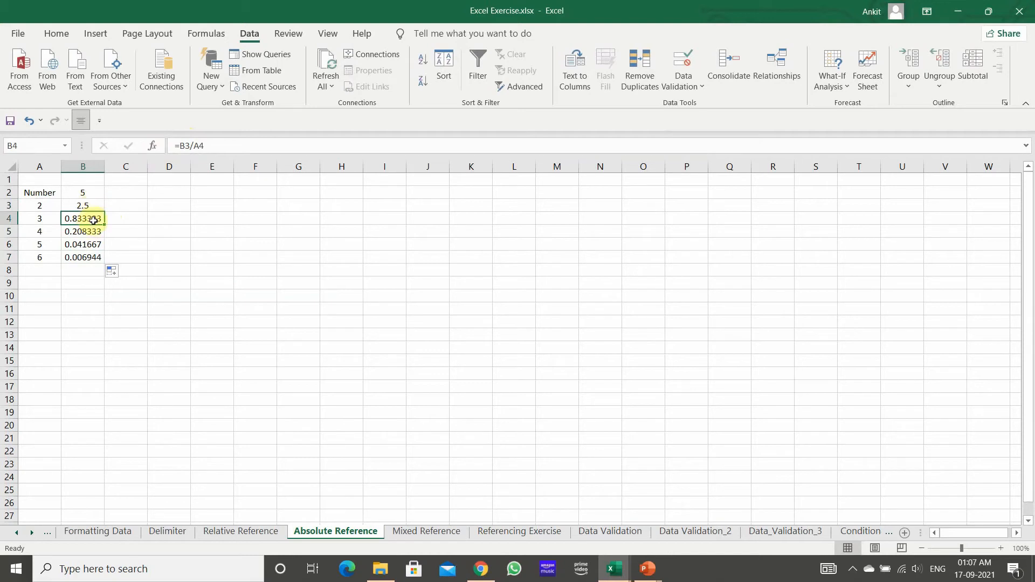
pyautogui.click(90, 231)
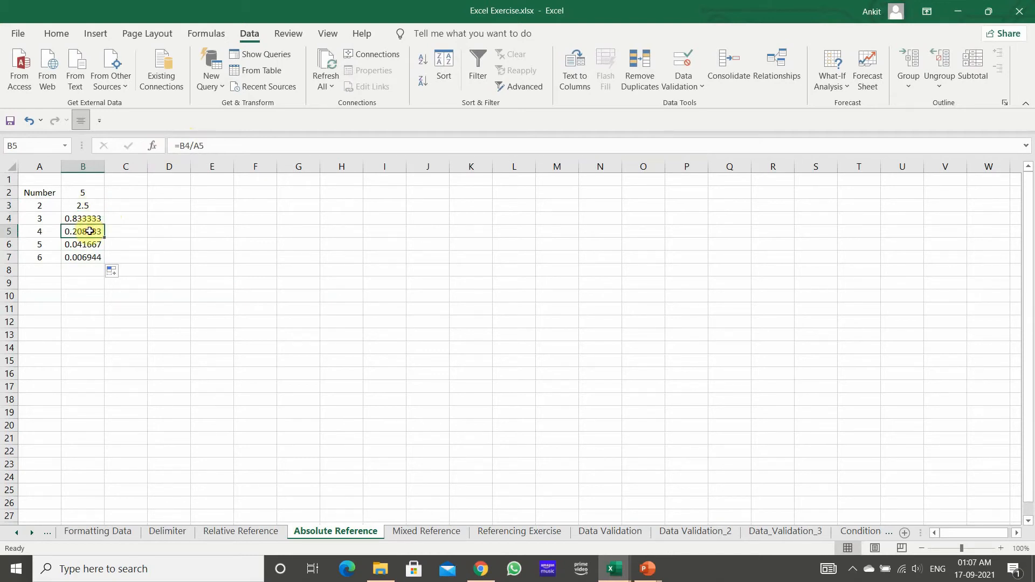
pyautogui.click(87, 244)
pyautogui.click(86, 256)
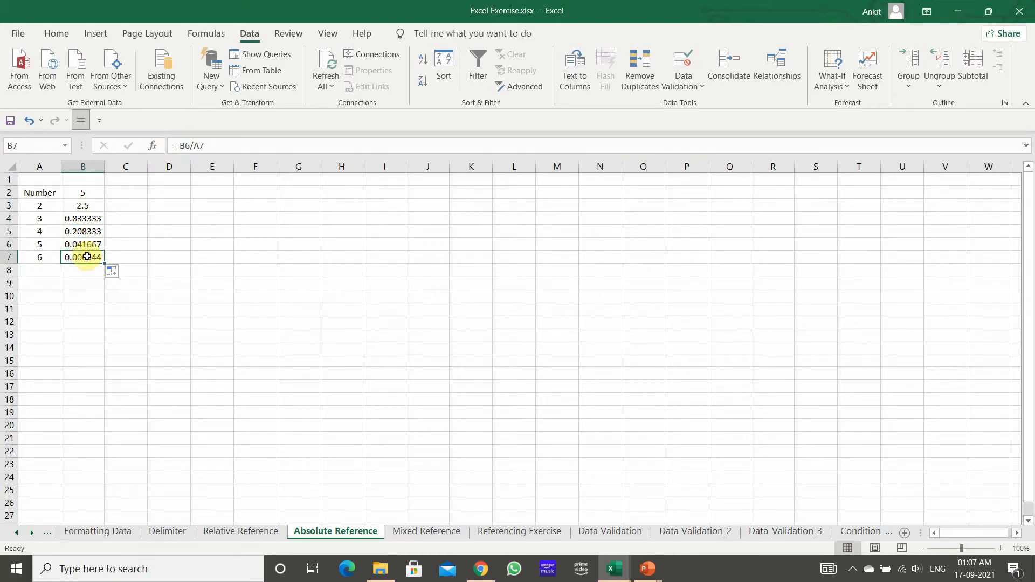
# Step: Edit the division formula in B3 to =$B$2/A3 so the reference to B2 is absolute
pyautogui.click(85, 205)
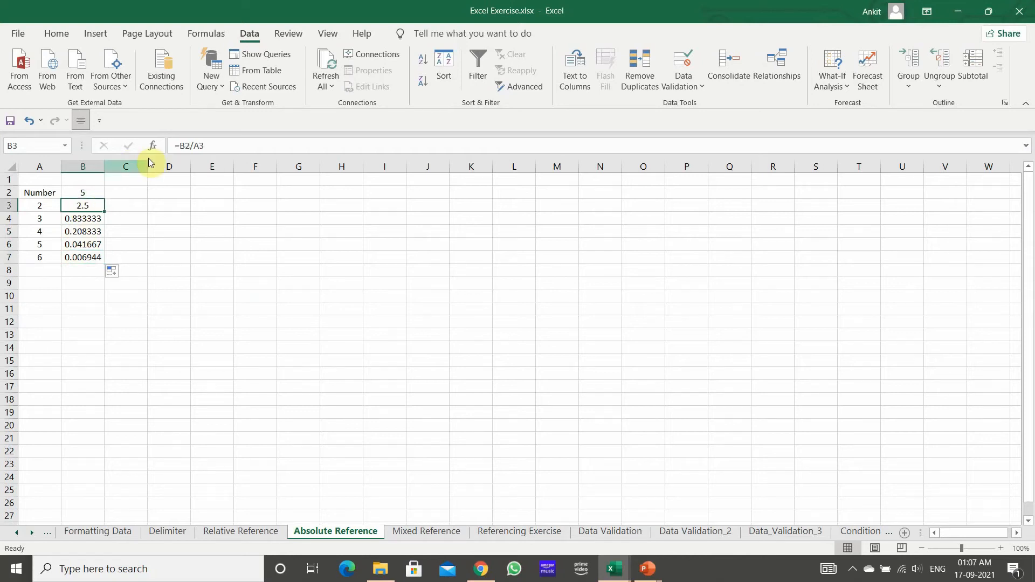
pyautogui.click(182, 146)
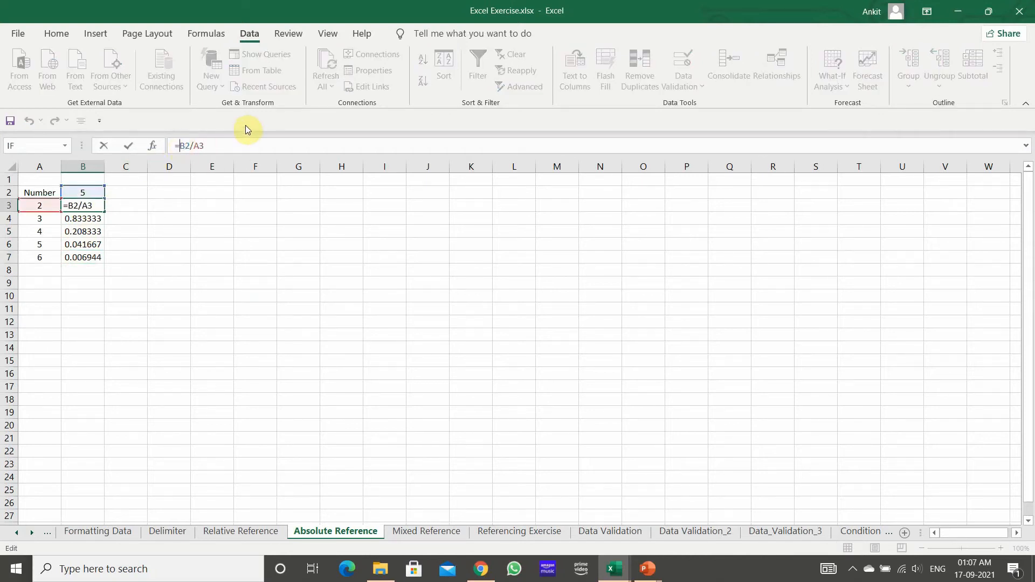
pyautogui.write('$B')
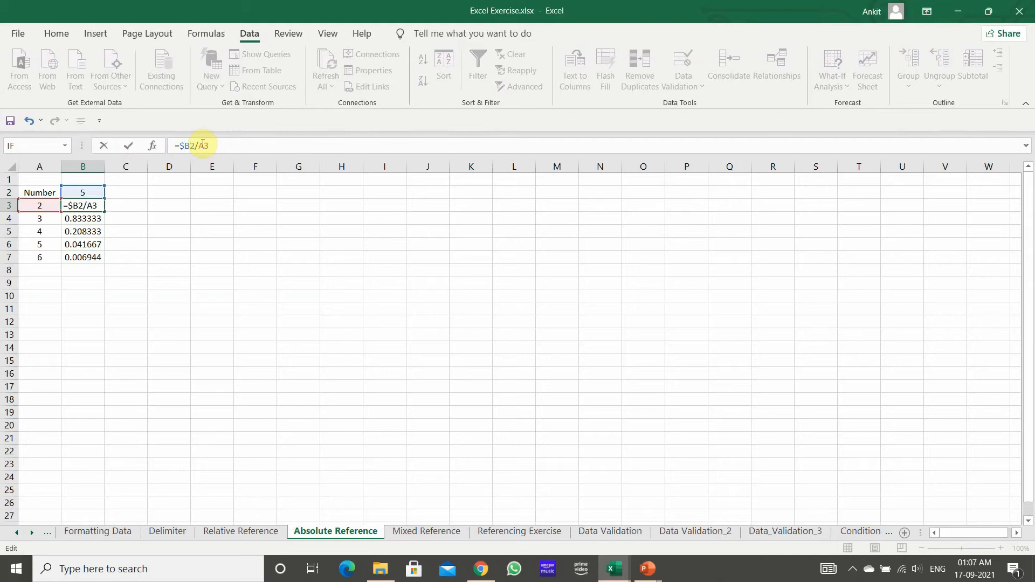
pyautogui.write('$')
pyautogui.press('Return')
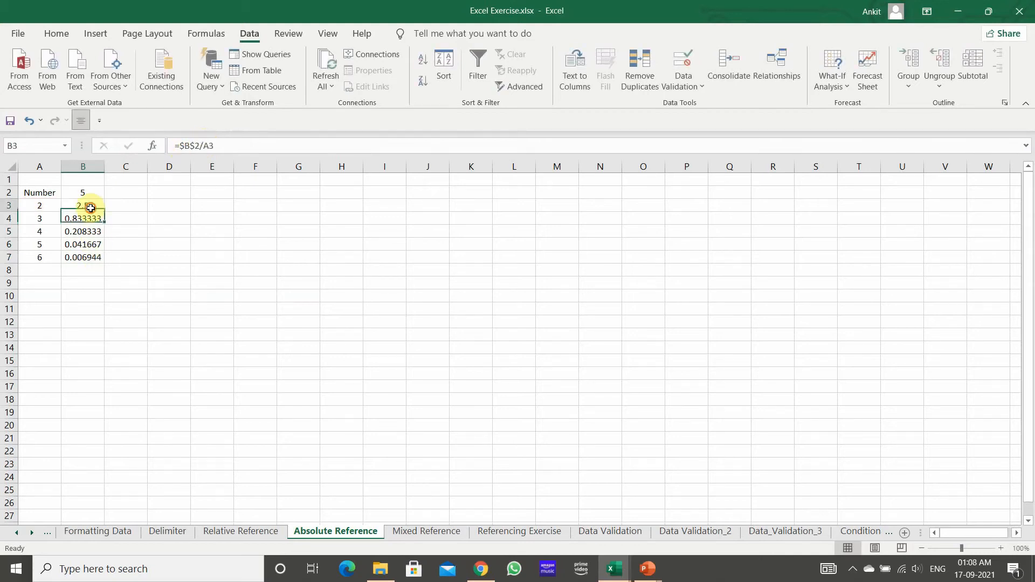
# Step: Fill the =$B$2/A3 formula from B3 down through B7
pyautogui.click(91, 207)
pyautogui.doubleClick(106, 212)
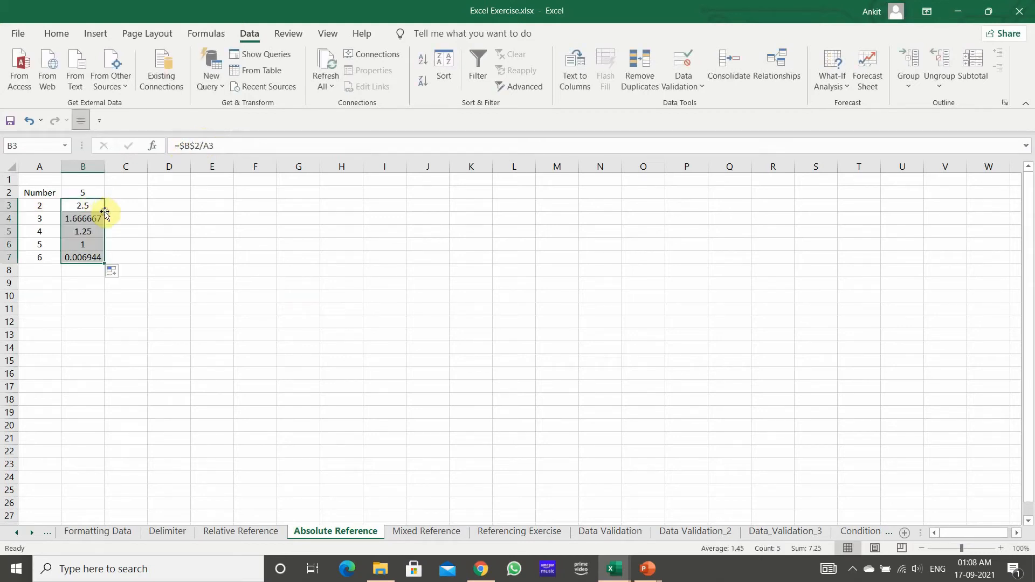
pyautogui.click(66, 309)
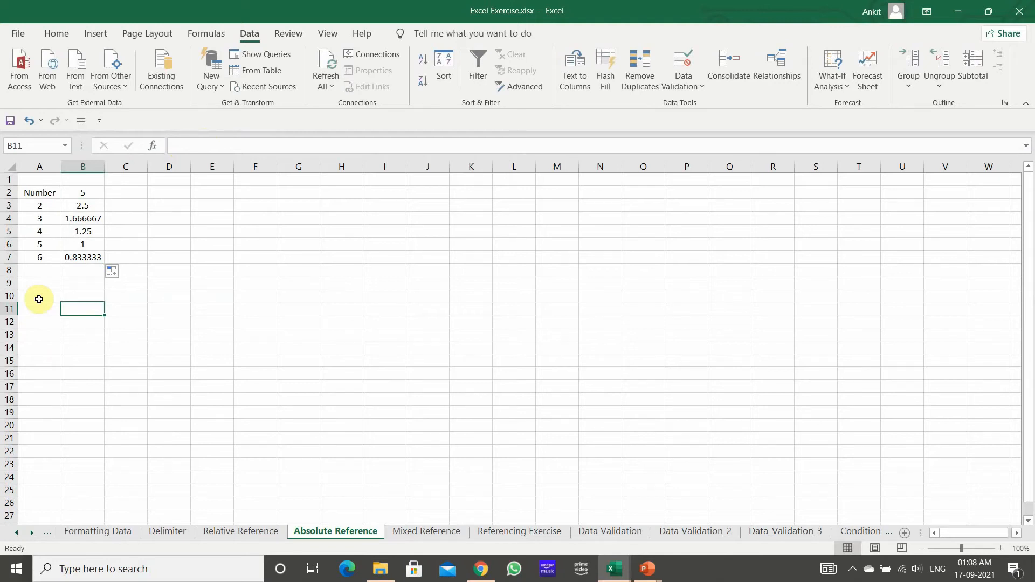
pyautogui.click(282, 230)
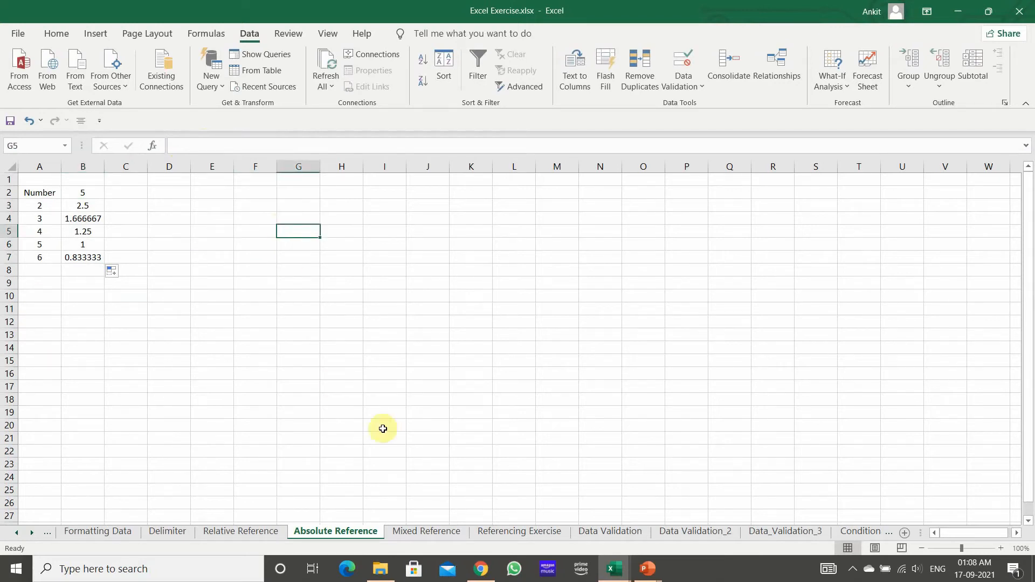
# Step: Switch to the PowerPoint slide show and advance to the Chapter 4: Mixed Reference slide
pyautogui.hotkey('alt', 'Tab')
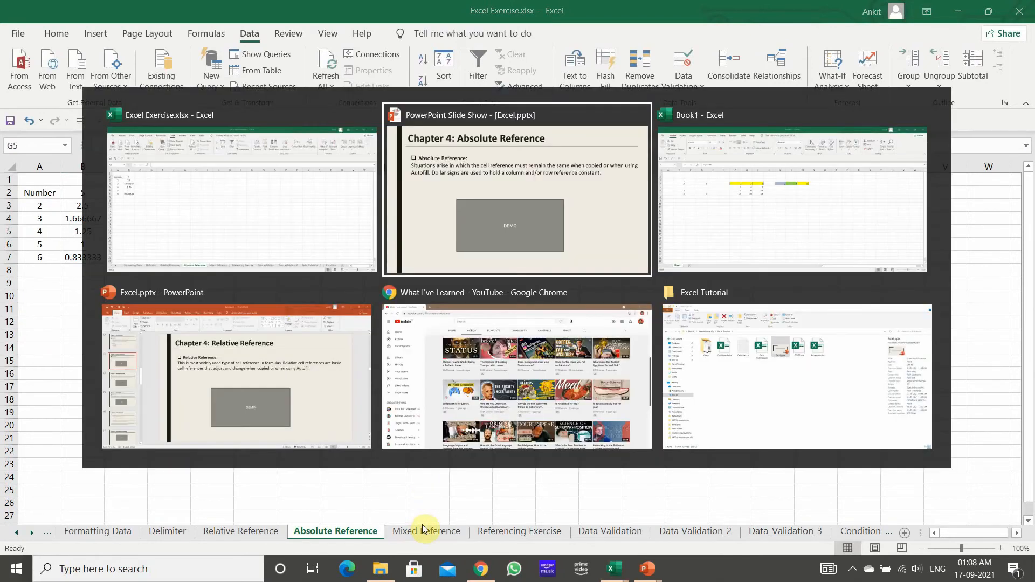
pyautogui.press('Right')
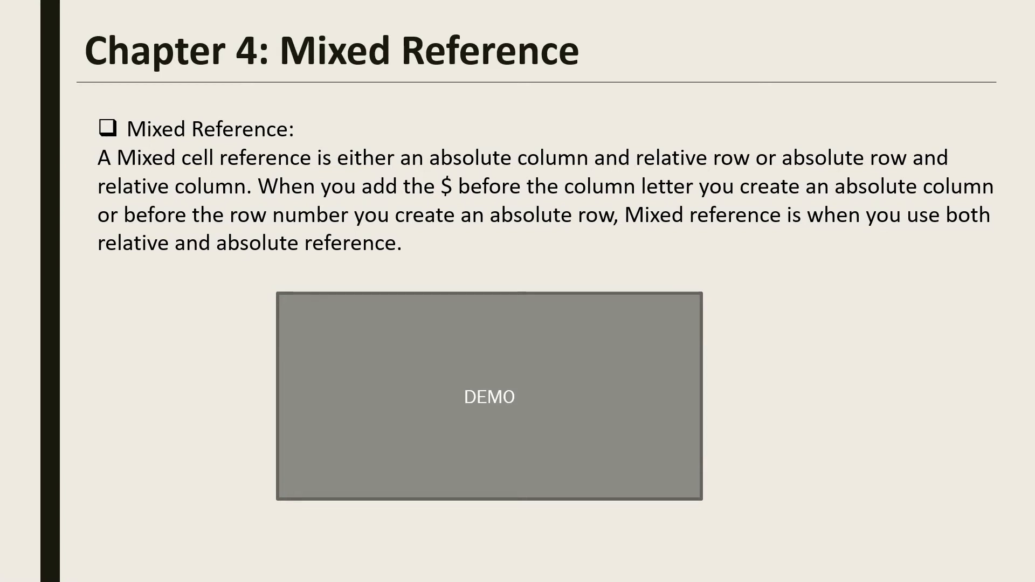
# Step: Switch back to the Excel Exercise workbook and open the Mixed Reference sheet
pyautogui.hotkey('alt', 'Tab')
pyautogui.click(426, 530)
pyautogui.click(62, 294)
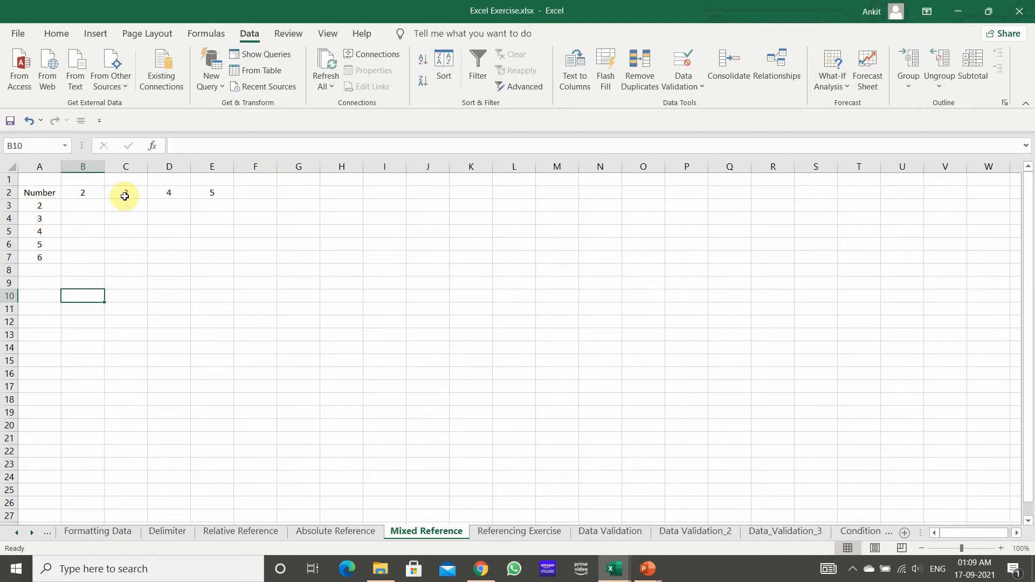
# Step: Enter the formula =A3*B2 in B3 of the Mixed Reference sheet
pyautogui.click(87, 211)
pyautogui.click(126, 204)
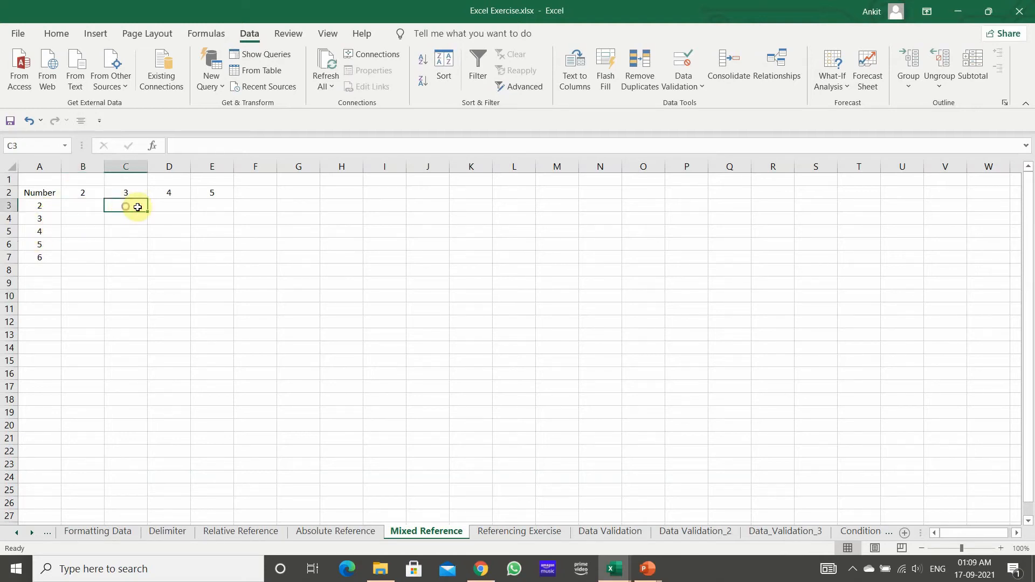
pyautogui.click(224, 203)
pyautogui.click(93, 204)
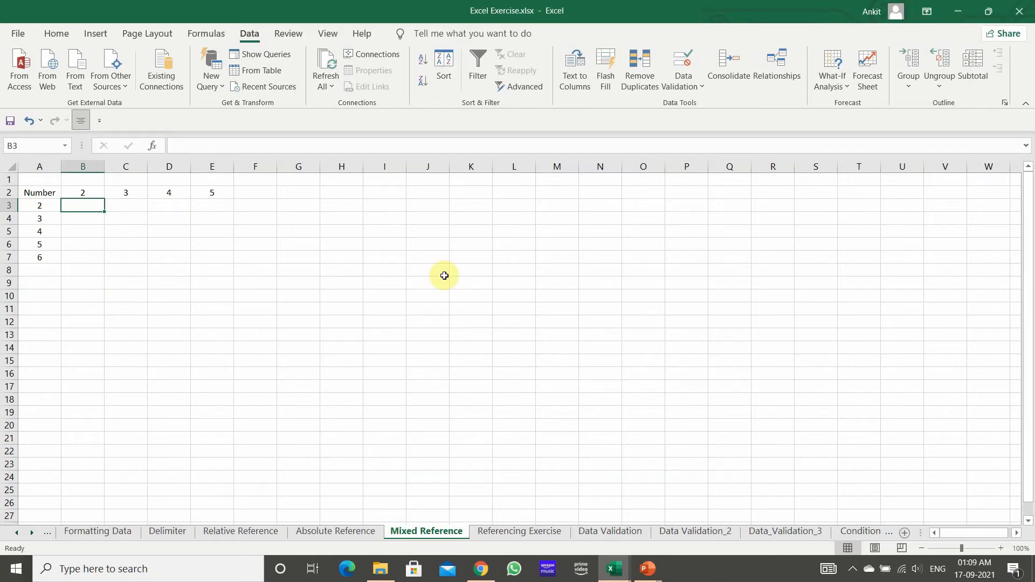
pyautogui.write('=')
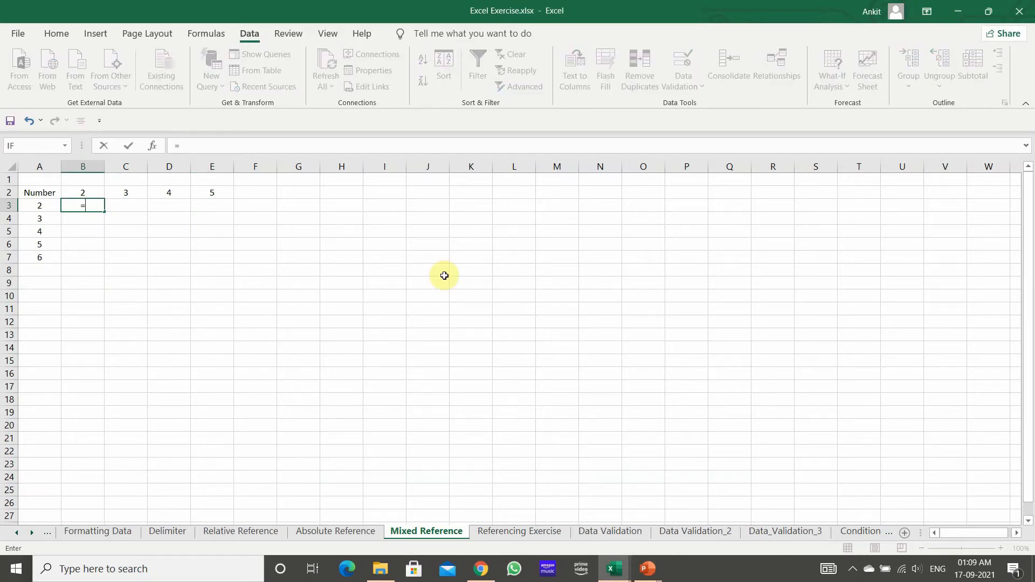
pyautogui.press('Left')
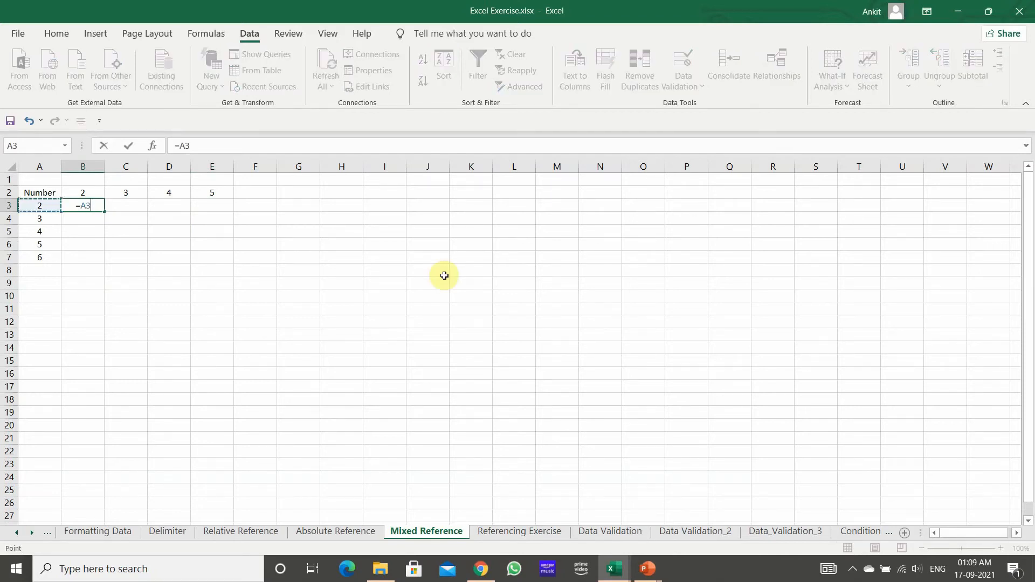
pyautogui.write('*')
pyautogui.press('Up')
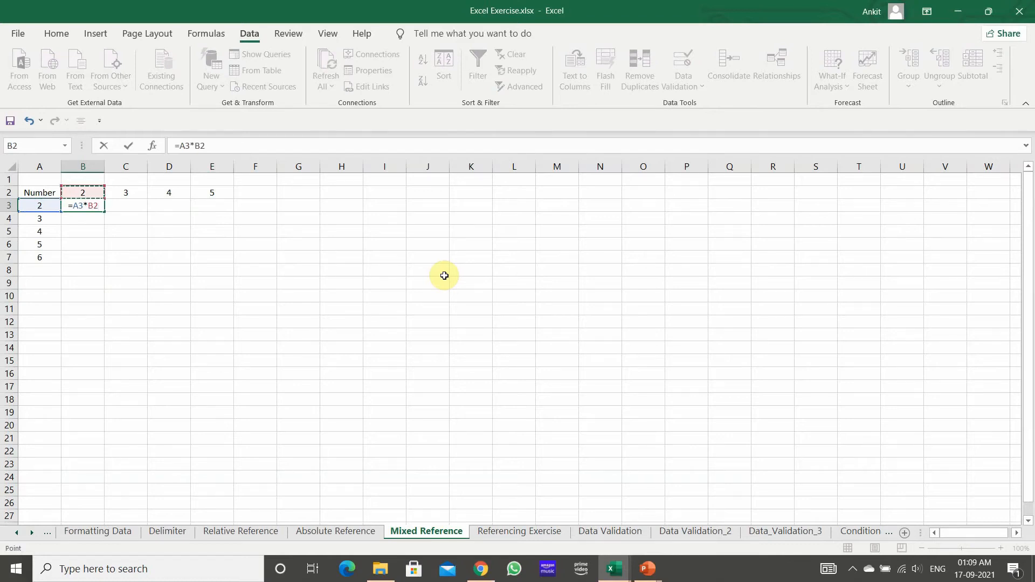
pyautogui.press('Return')
# Step: Fill the =A3*B2 formula from B3 down through B7 and check the references in the filled cells
pyautogui.click(92, 205)
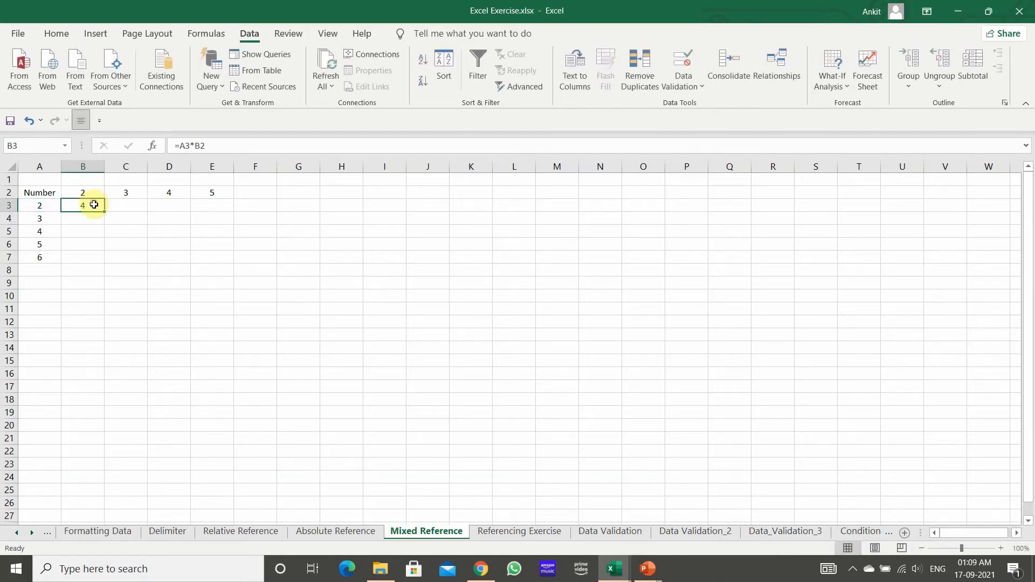
pyautogui.doubleClick(107, 213)
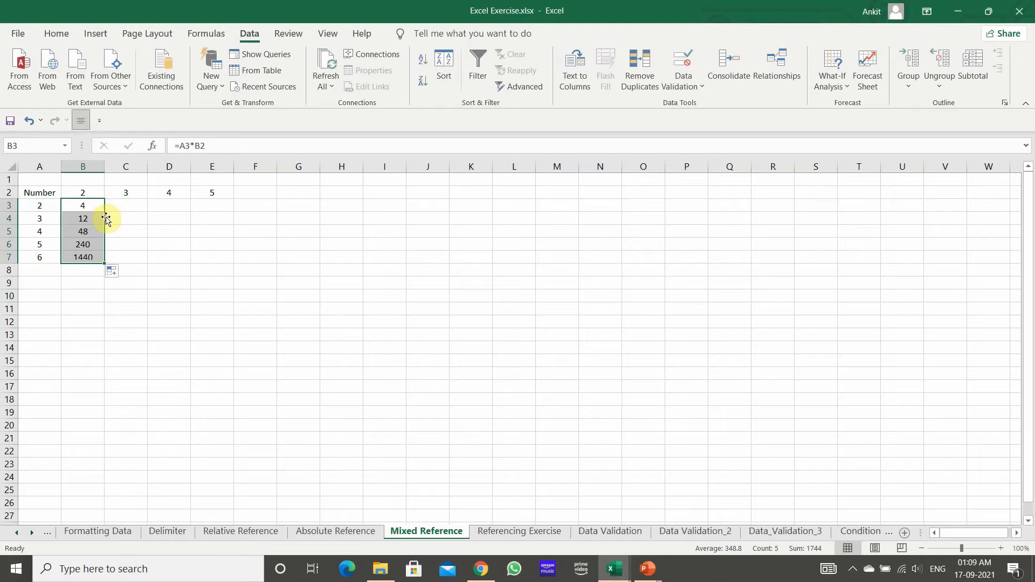
pyautogui.click(101, 293)
pyautogui.click(86, 206)
pyautogui.click(88, 219)
pyautogui.click(87, 231)
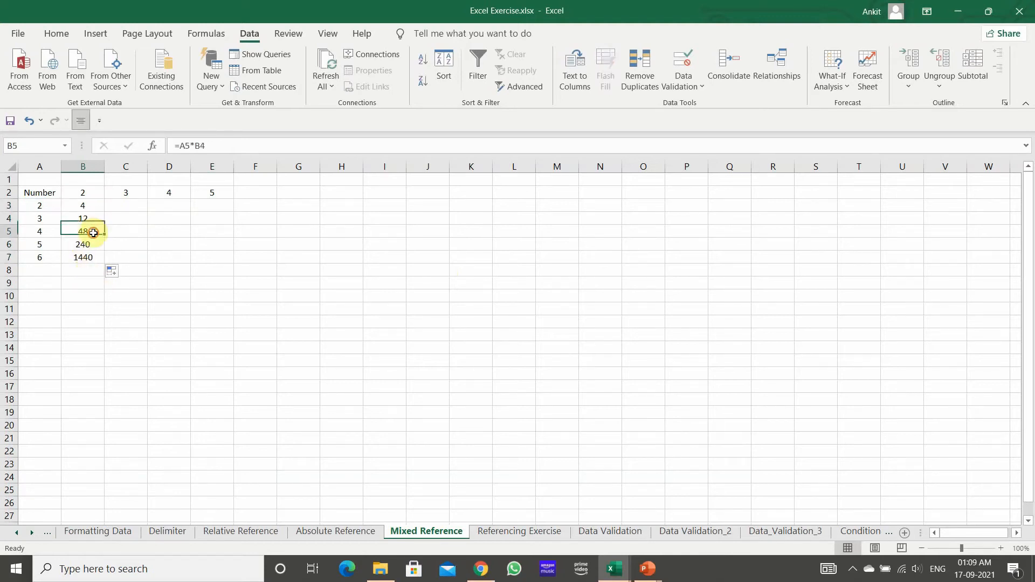
pyautogui.click(96, 244)
pyautogui.click(95, 258)
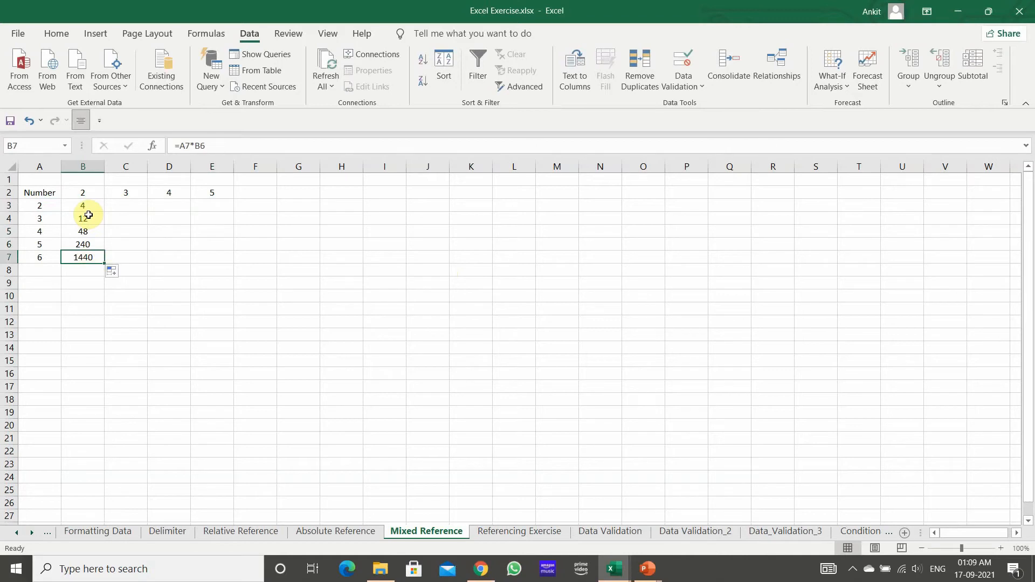
pyautogui.click(85, 193)
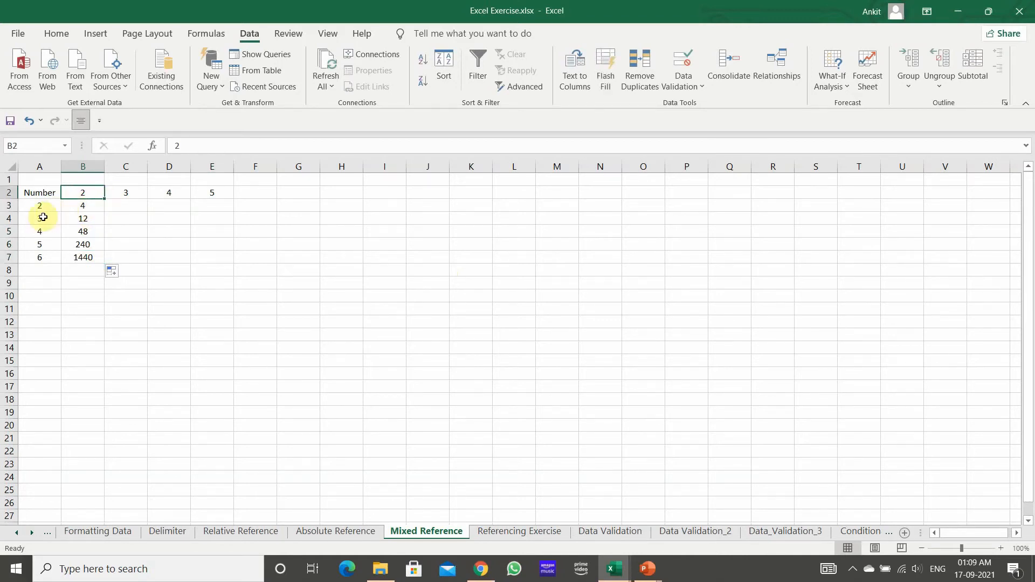
# Step: Edit the formula in B3 of the Mixed Reference sheet to =A3*$B$2
pyautogui.click(86, 205)
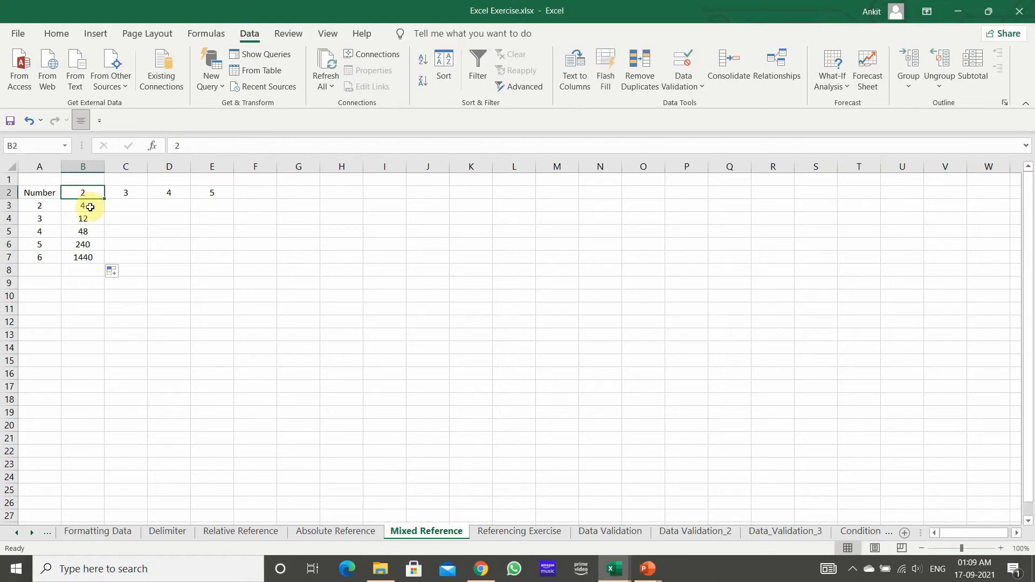
pyautogui.click(203, 144)
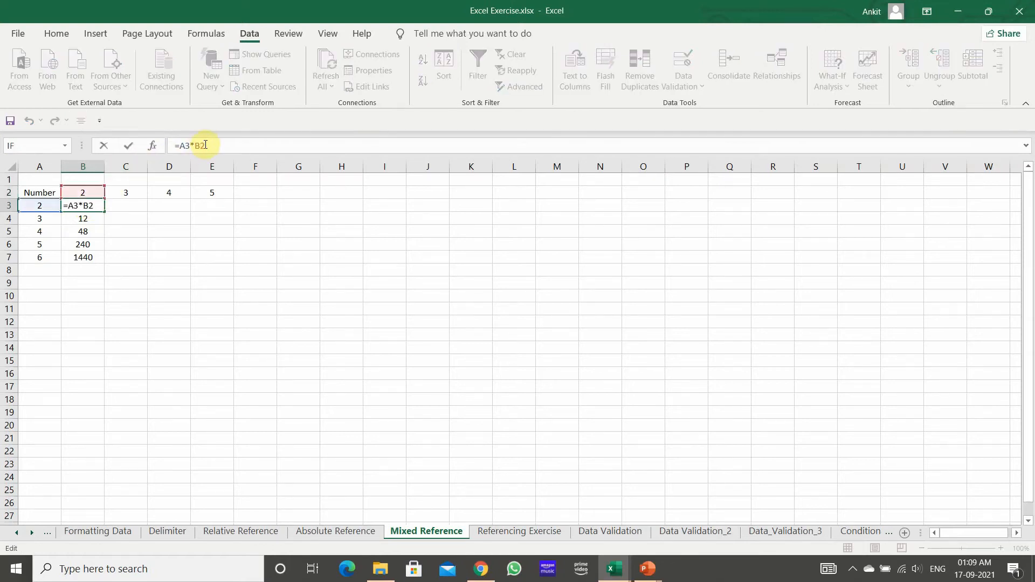
pyautogui.write('$')
pyautogui.press('Left')
pyautogui.press('Left')
pyautogui.write('$')
pyautogui.press('Return')
# Step: Fill the =A3*$B$2 formula from B3 down through B7 on the Mixed Reference sheet
pyautogui.click(91, 205)
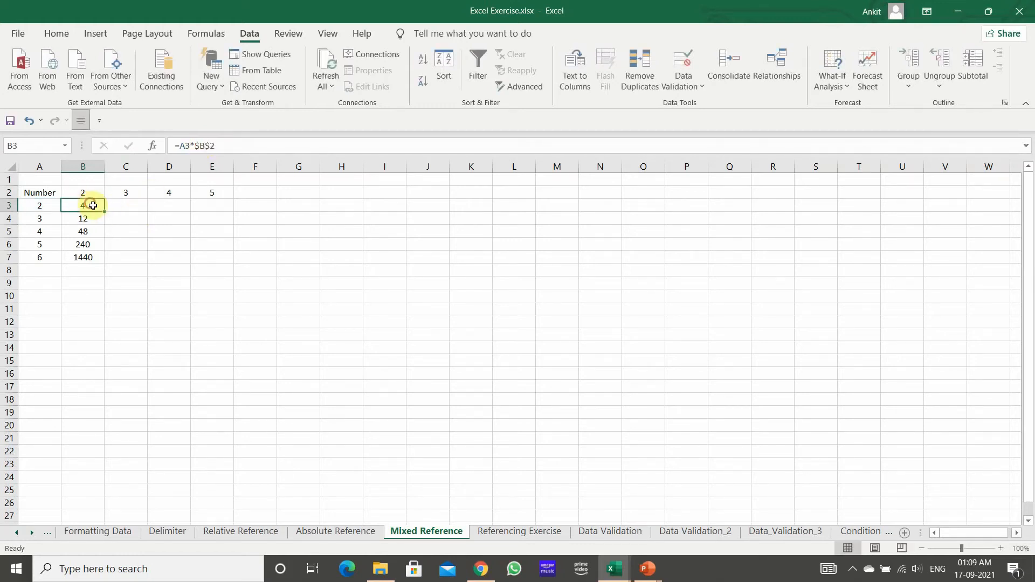
pyautogui.click(107, 211)
pyautogui.click(88, 205)
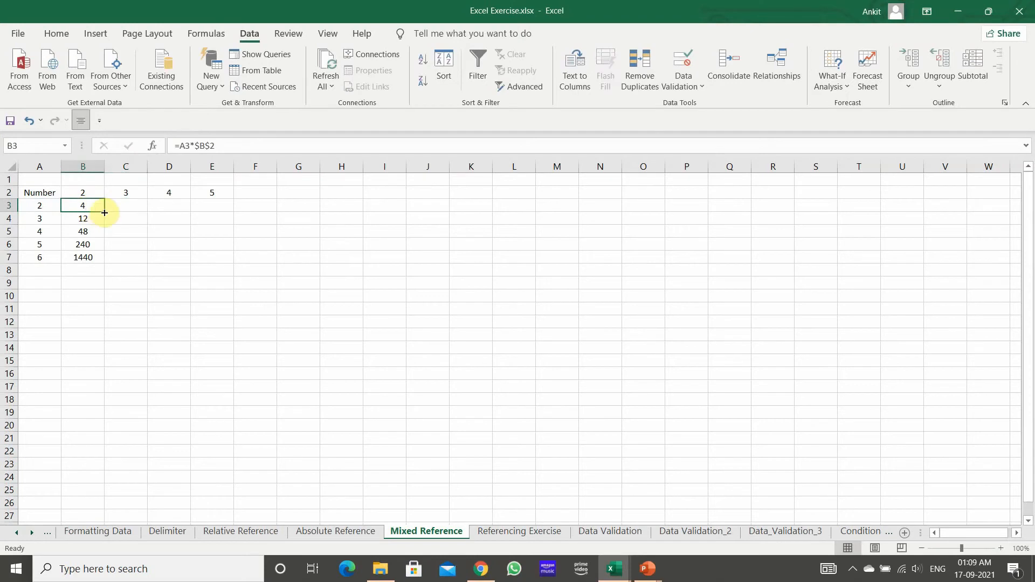
pyautogui.doubleClick(104, 211)
pyautogui.click(78, 298)
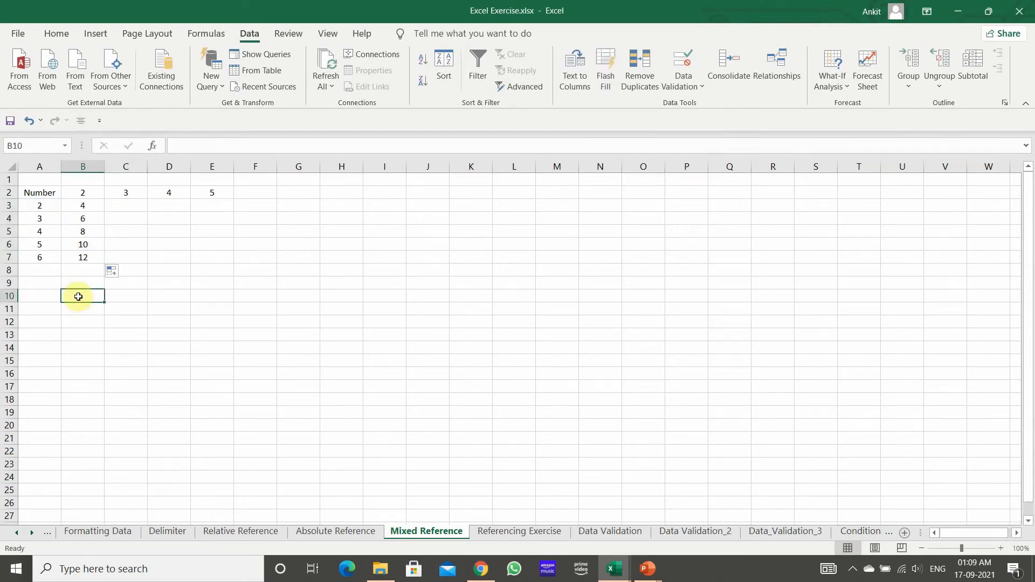
# Step: Check the references in the filled formulas from B3 down to B7 on the Mixed Reference sheet
pyautogui.click(91, 203)
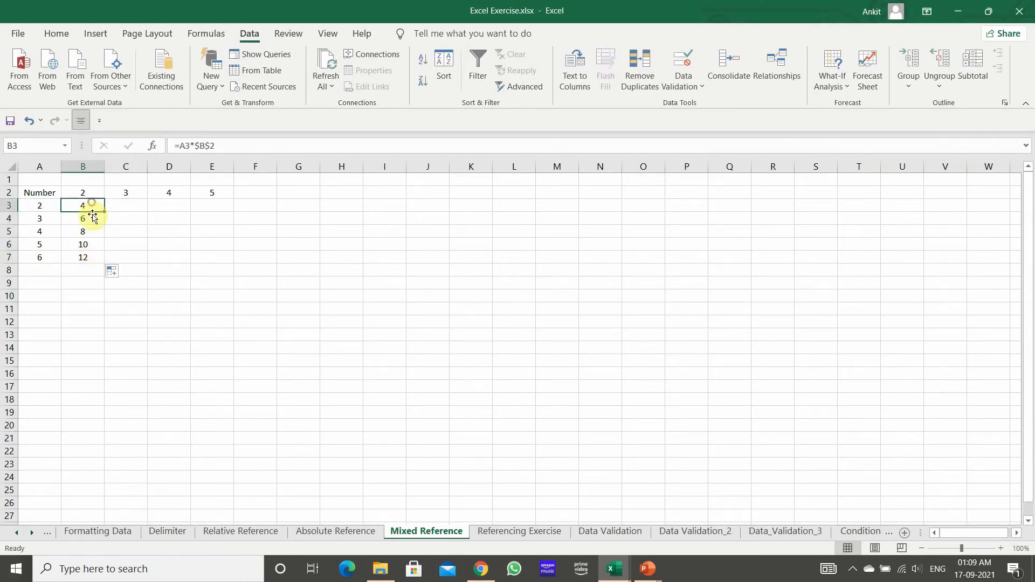
pyautogui.press('Down')
pyautogui.press('Down')
pyautogui.press('Down')
pyautogui.press('Down')
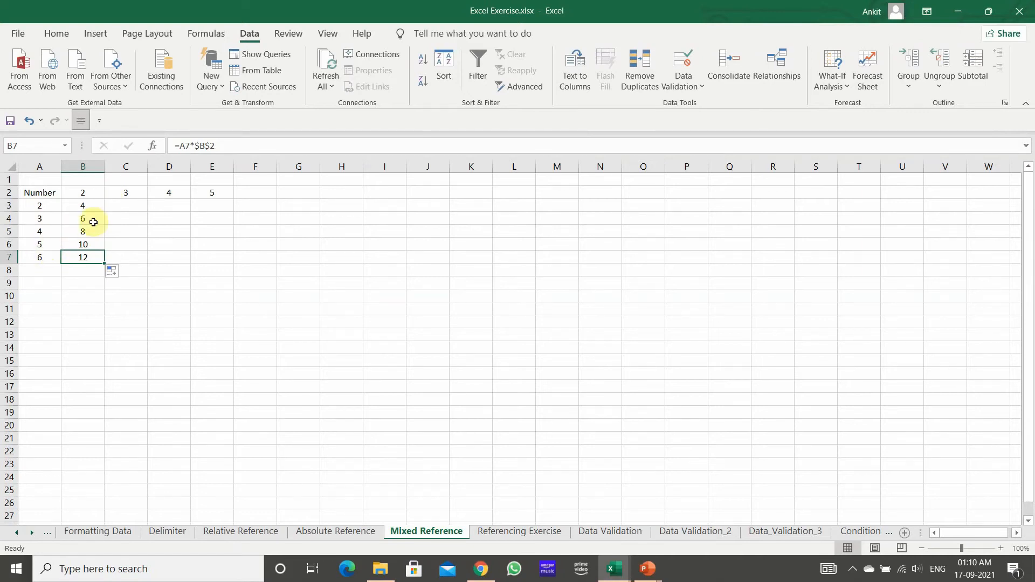
# Step: Enter the formula =A3*C2 in C3 of the Mixed Reference sheet
pyautogui.click(113, 204)
pyautogui.write('=')
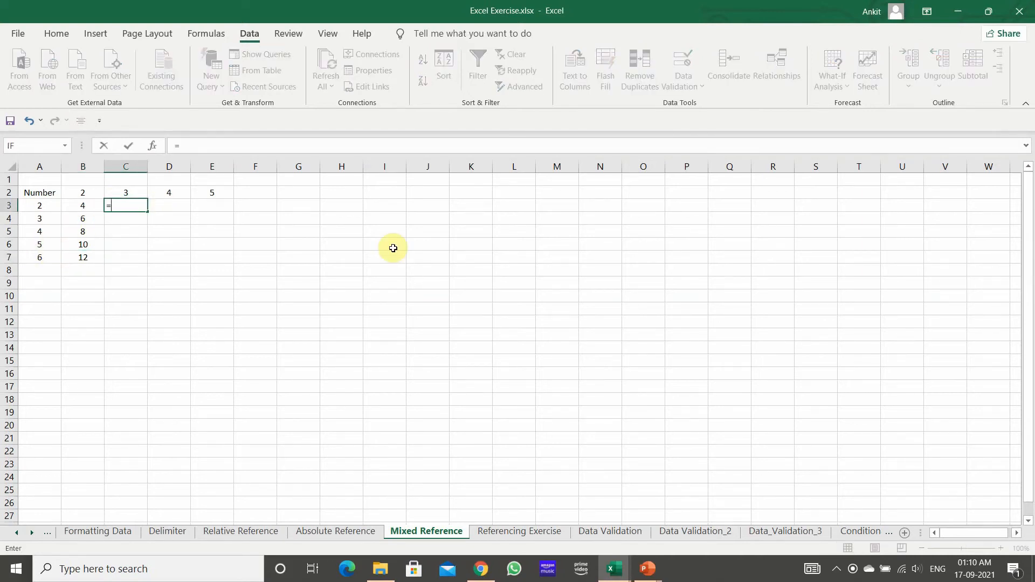
pyautogui.press('Left')
pyautogui.press('Left')
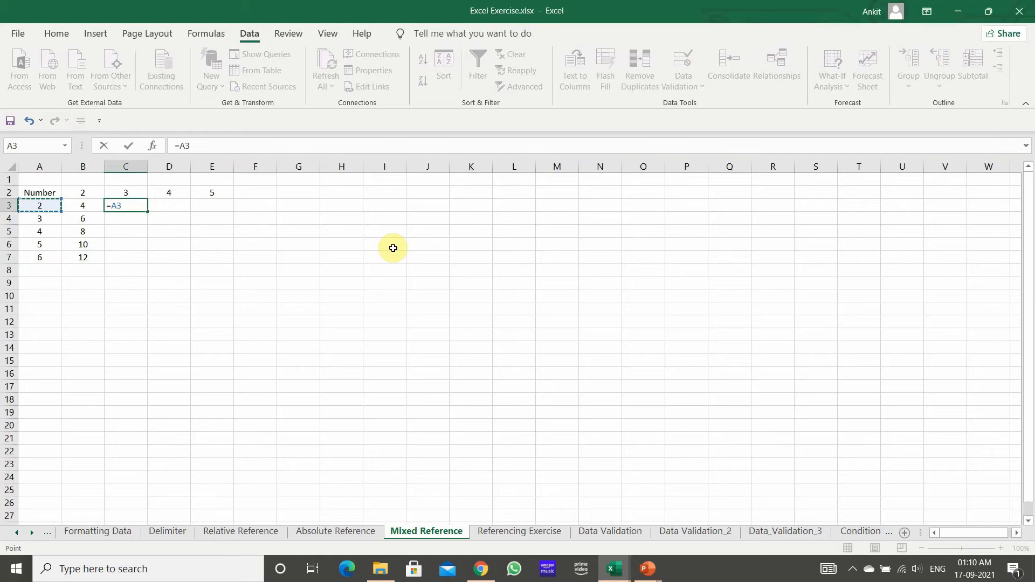
pyautogui.write('8')
pyautogui.press('BackSpace')
pyautogui.write('*')
pyautogui.press('Up')
pyautogui.press('Return')
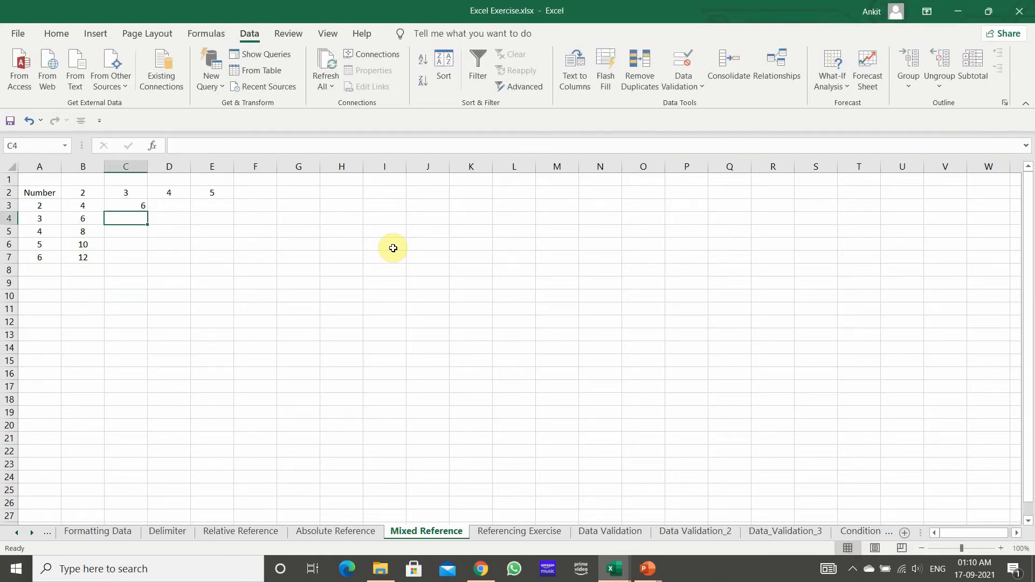
# Step: Change the formula in C3 to =A3*$C$2 and fill it down through C7
pyautogui.click(115, 206)
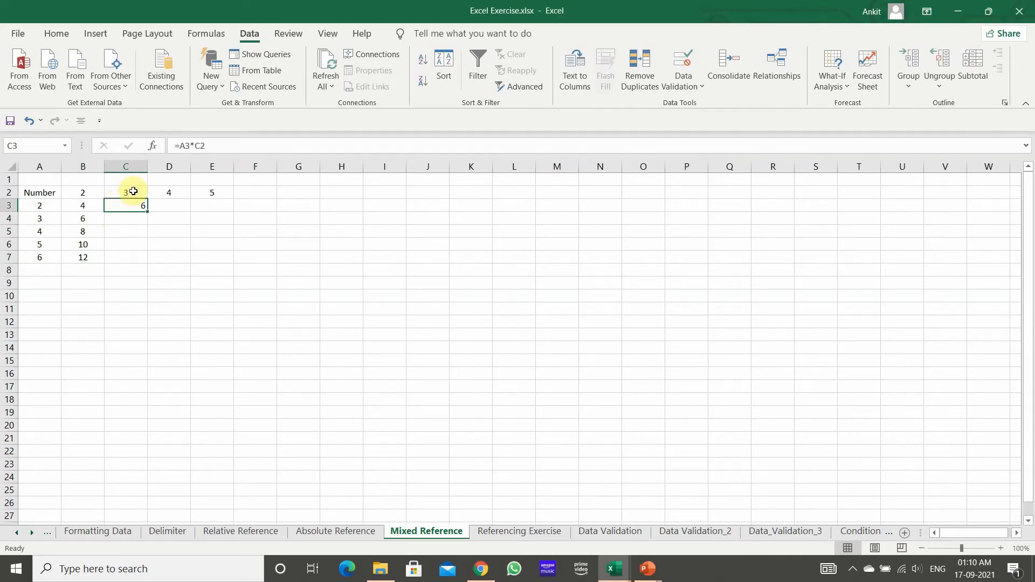
pyautogui.click(200, 144)
pyautogui.write('$')
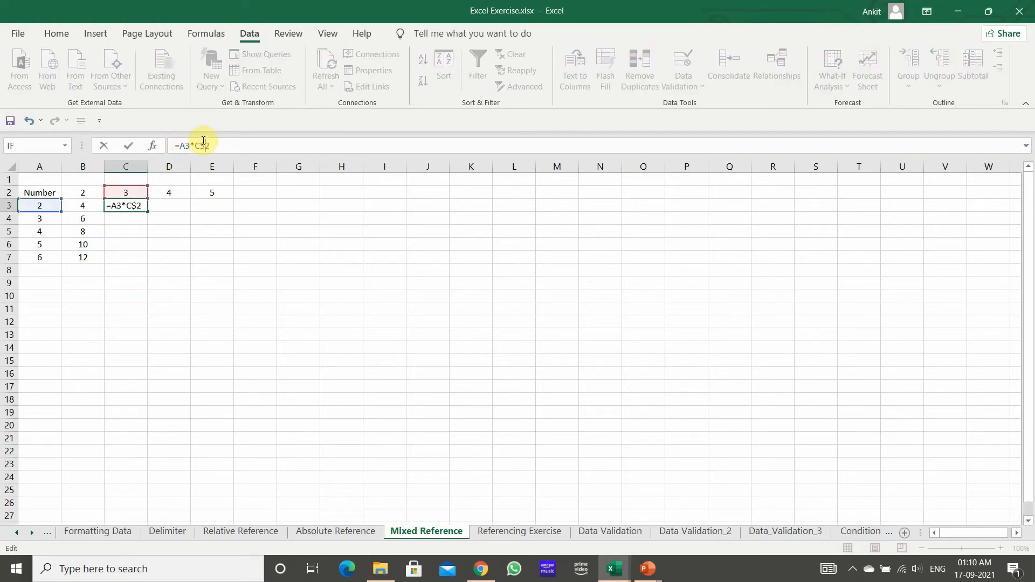
pyautogui.click(197, 145)
pyautogui.write('$')
pyautogui.press('Return')
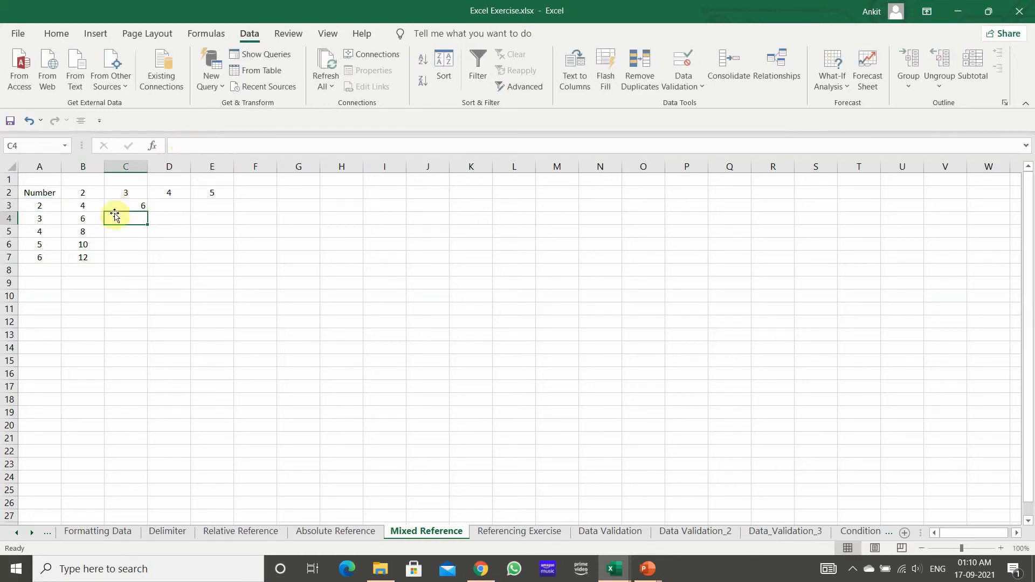
pyautogui.click(127, 205)
pyautogui.doubleClick(147, 211)
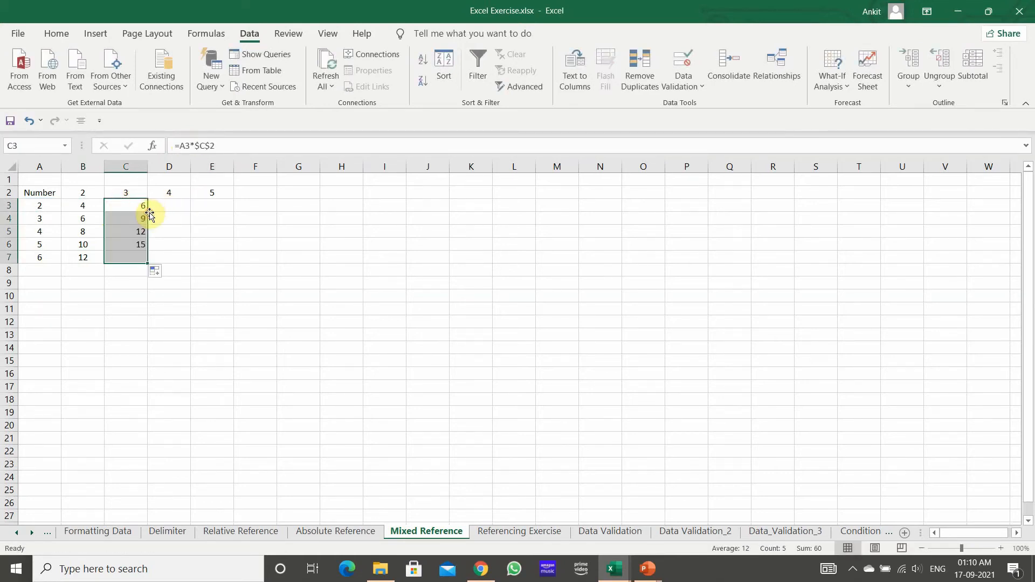
# Step: Enter the formula =A3*D2 in D3 of the Mixed Reference sheet
pyautogui.click(182, 202)
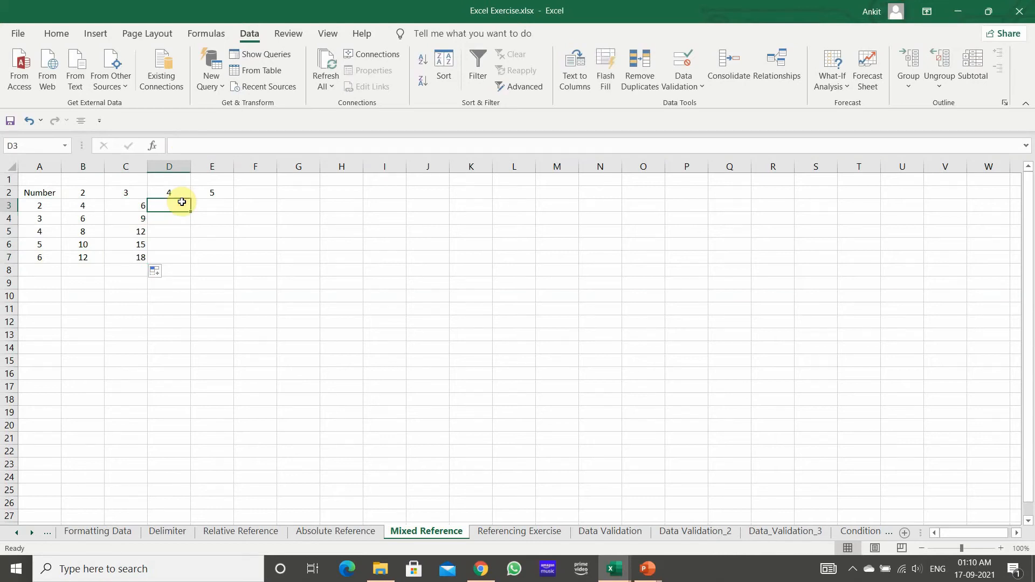
pyautogui.write('=')
pyautogui.press('Left')
pyautogui.press('Left')
pyautogui.press('Left')
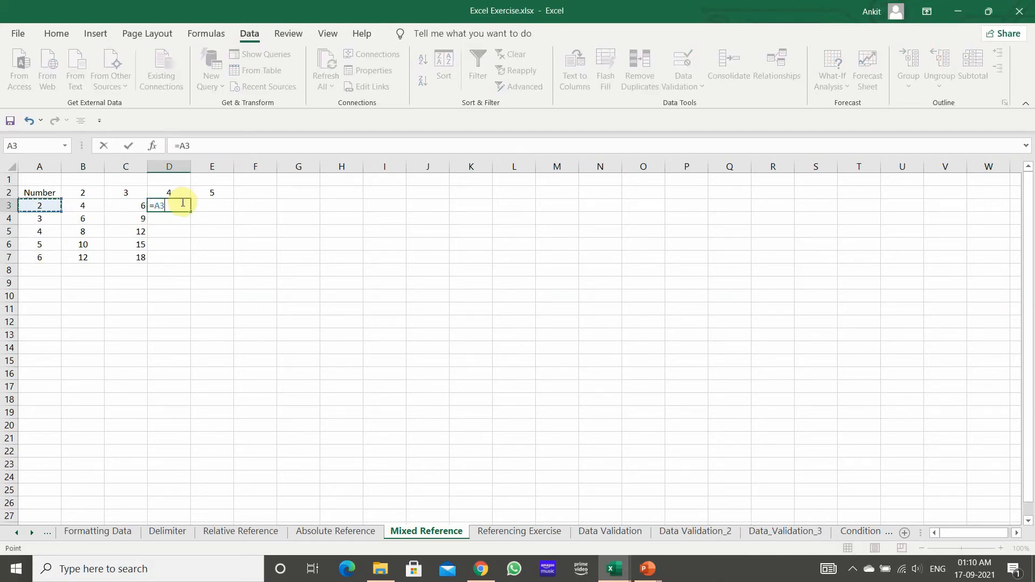
pyautogui.write('*')
pyautogui.press('Up')
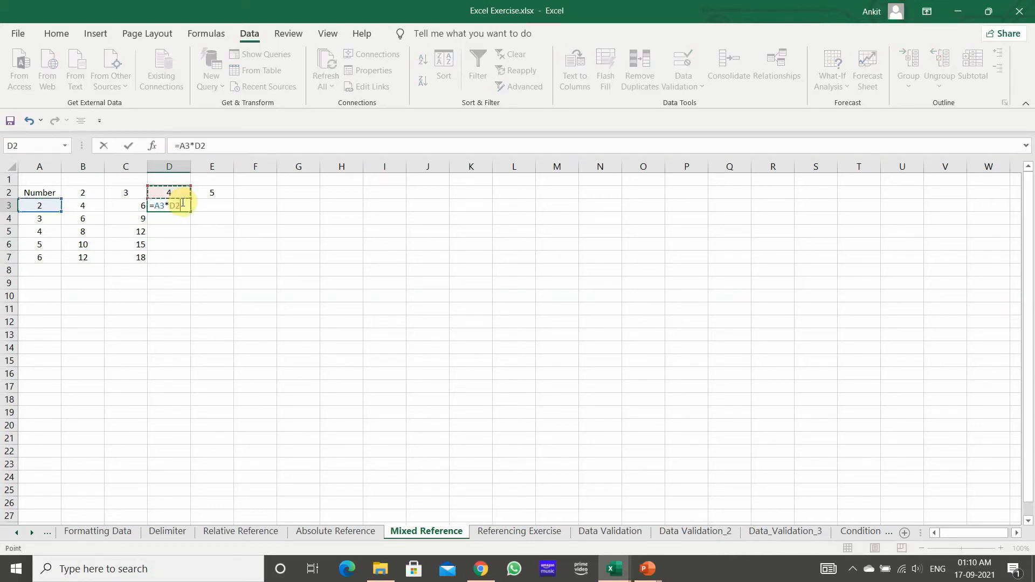
pyautogui.write('$')
pyautogui.press('BackSpace')
pyautogui.press('Left')
pyautogui.press('Left')
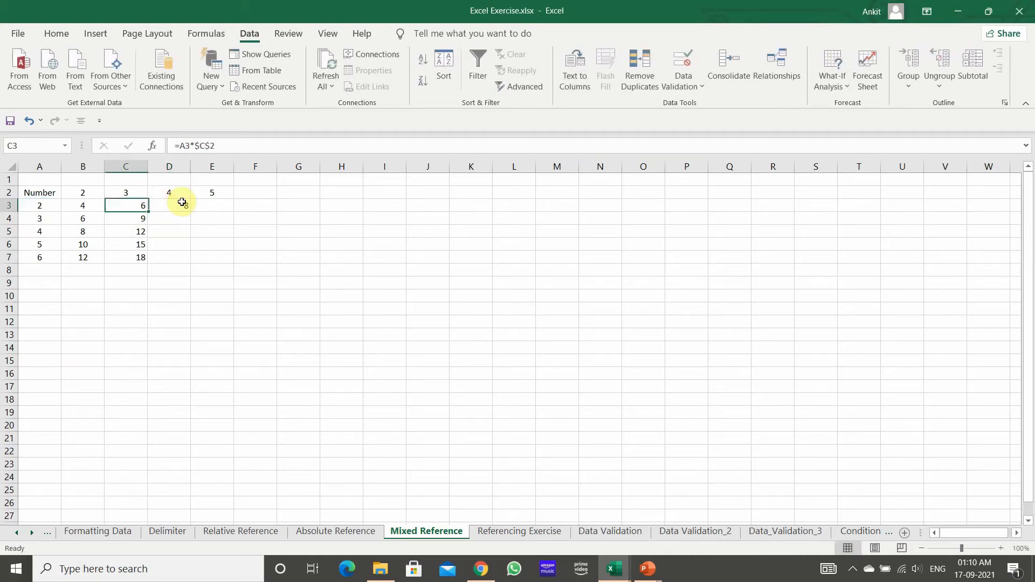
pyautogui.press('Right')
pyautogui.press('Right')
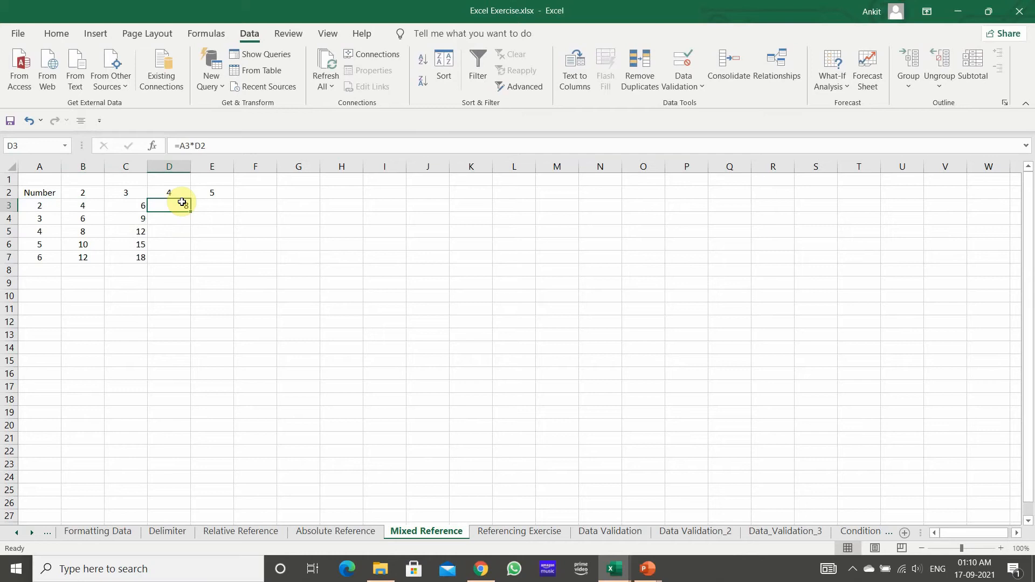
# Step: Change the formula in D3 to =A3*$D$2 and fill it down through D7
pyautogui.click(200, 144)
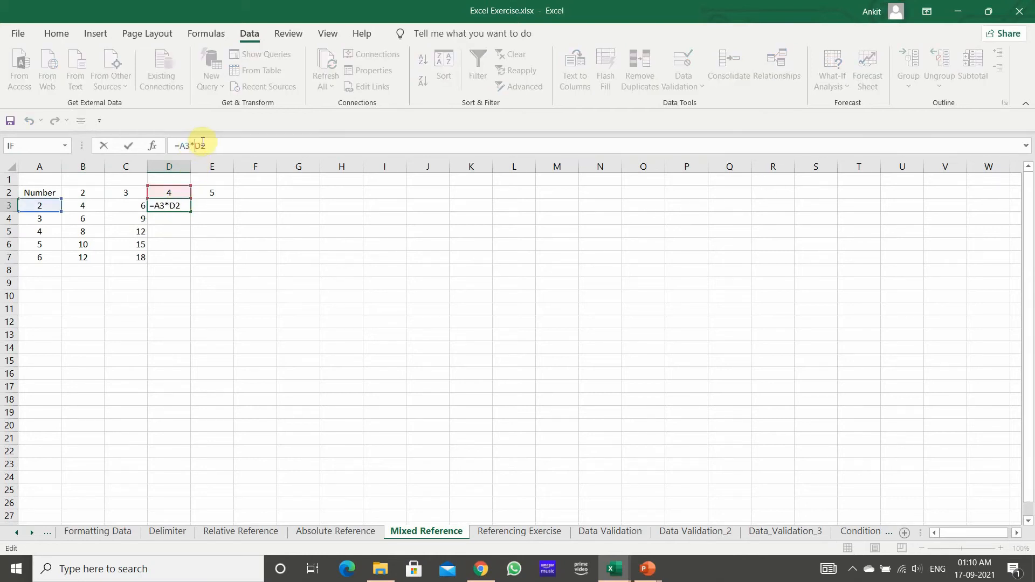
pyautogui.write('$')
pyautogui.click(207, 146)
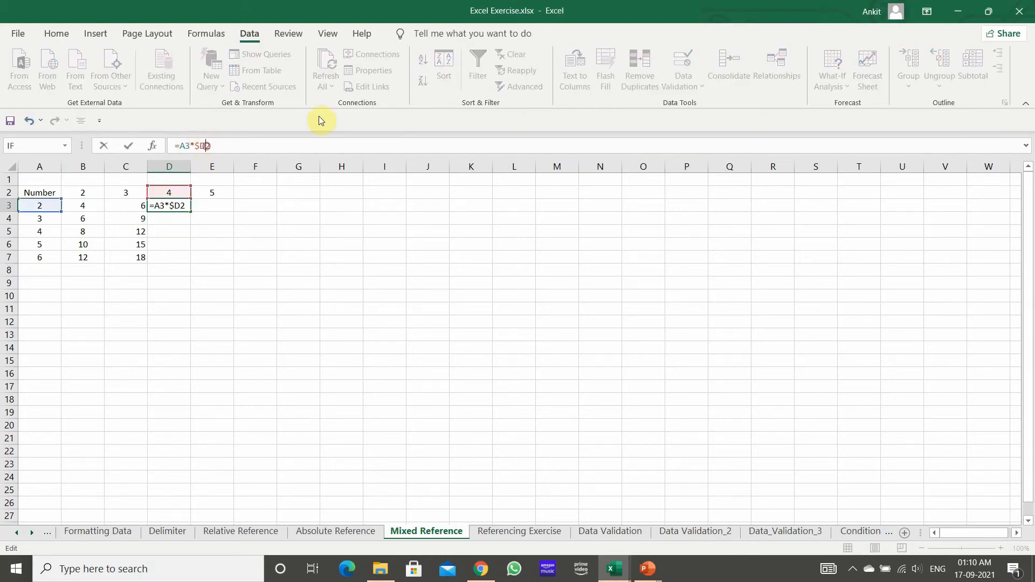
pyautogui.write('$')
pyautogui.press('Return')
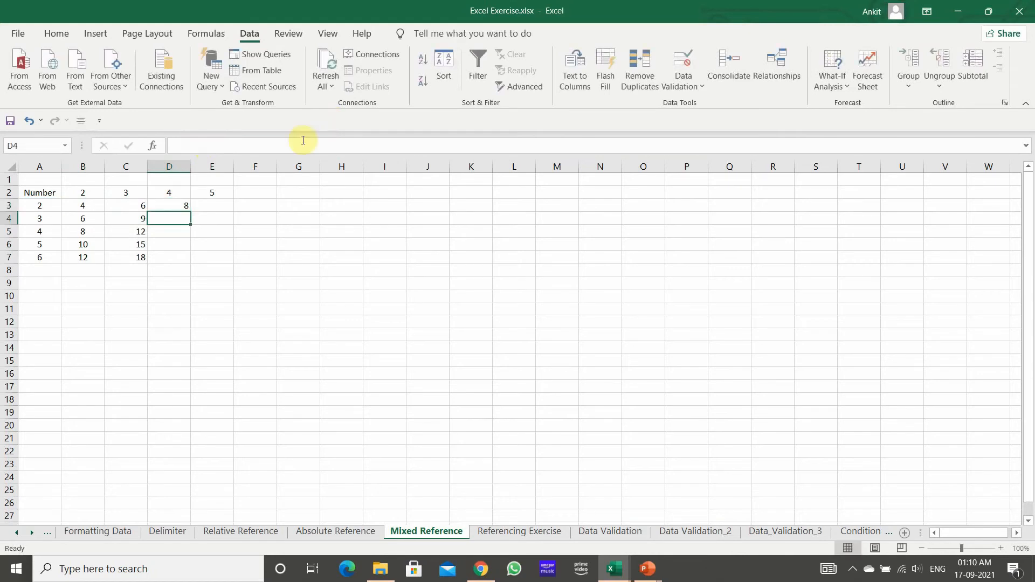
pyautogui.click(177, 205)
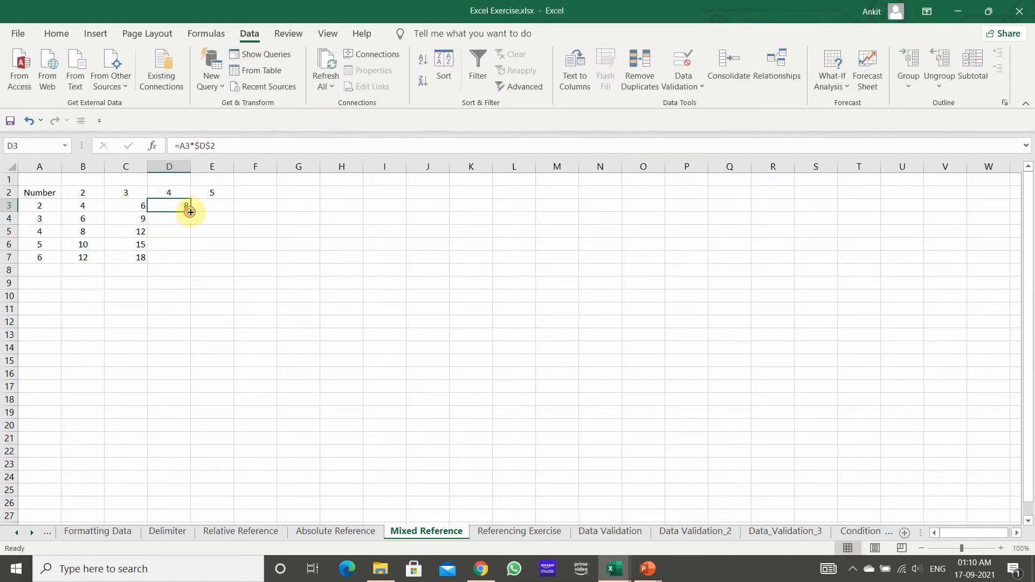
pyautogui.doubleClick(190, 212)
# Step: Enter the formula =A3*$E$2 in E3 of the Mixed Reference sheet
pyautogui.click(213, 203)
pyautogui.write('=')
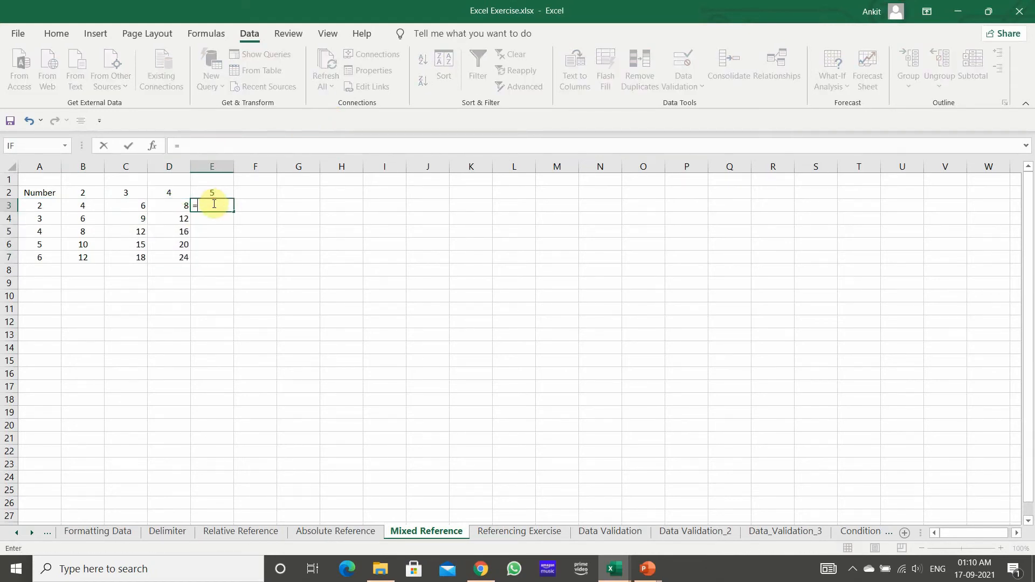
pyautogui.press('Left')
pyautogui.press('Left')
pyautogui.press('Left')
pyautogui.press('Left')
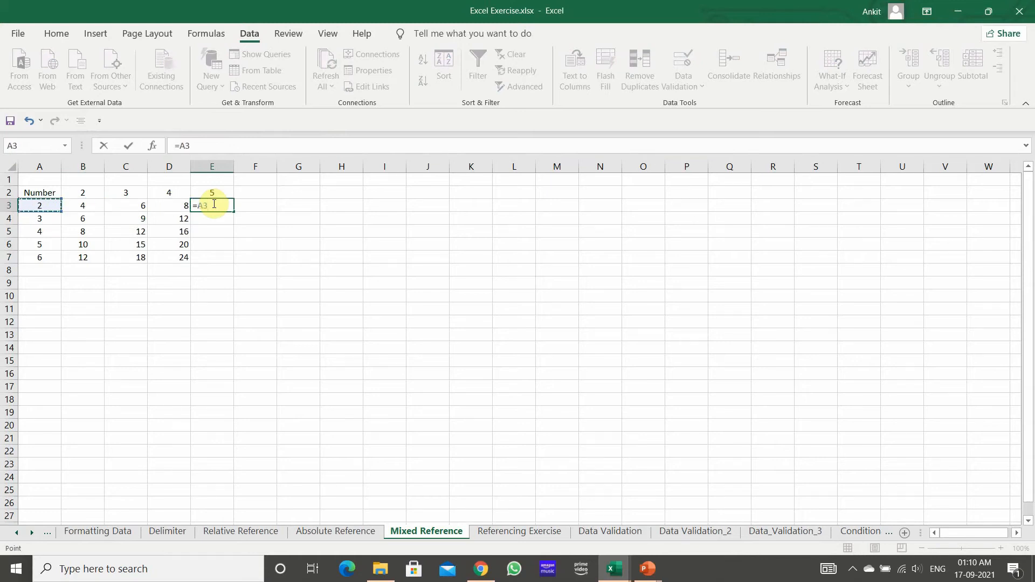
pyautogui.write('8')
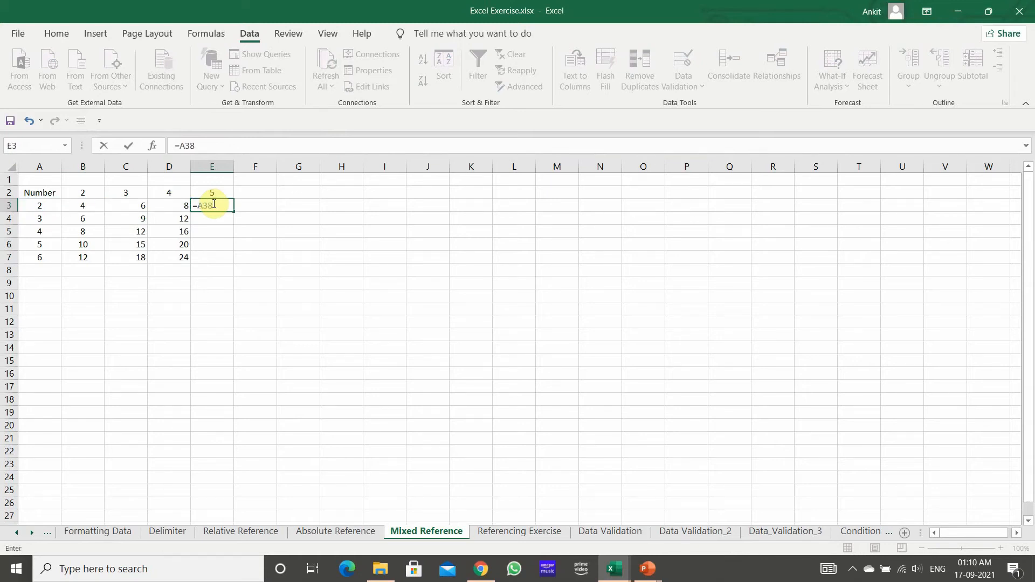
pyautogui.press('BackSpace')
pyautogui.write('*')
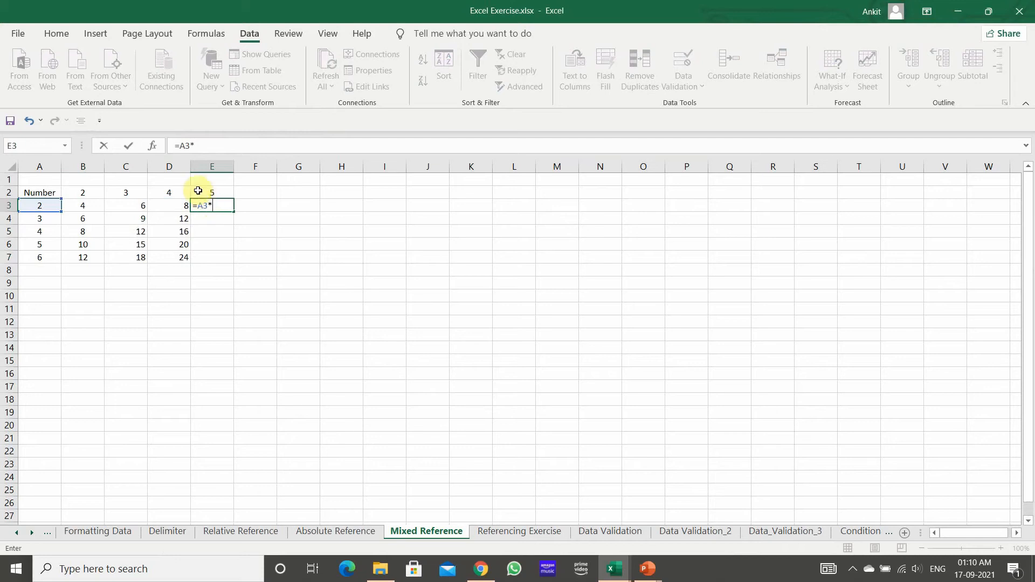
pyautogui.click(212, 192)
pyautogui.click(195, 144)
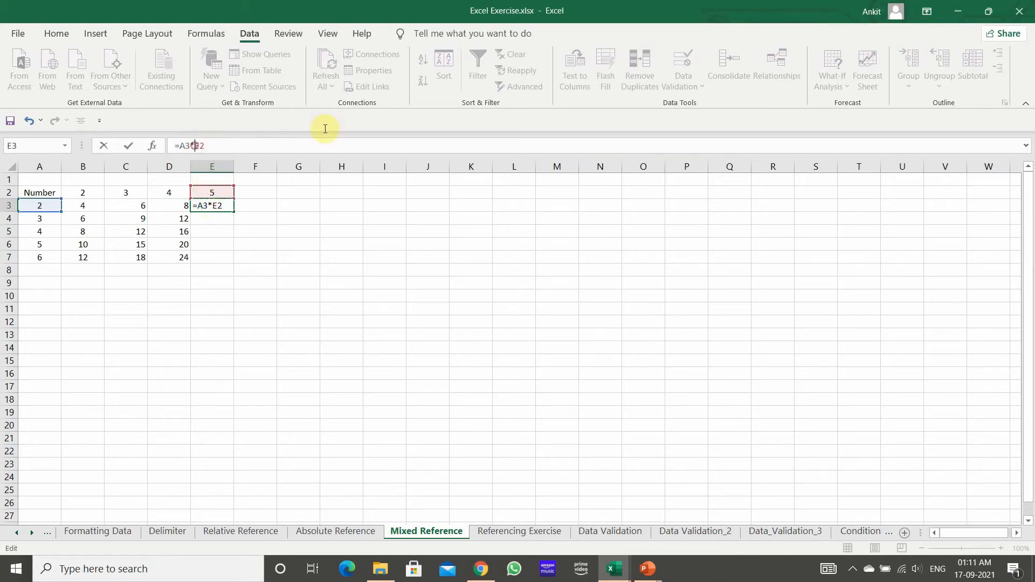
pyautogui.write('$')
pyautogui.press('Right')
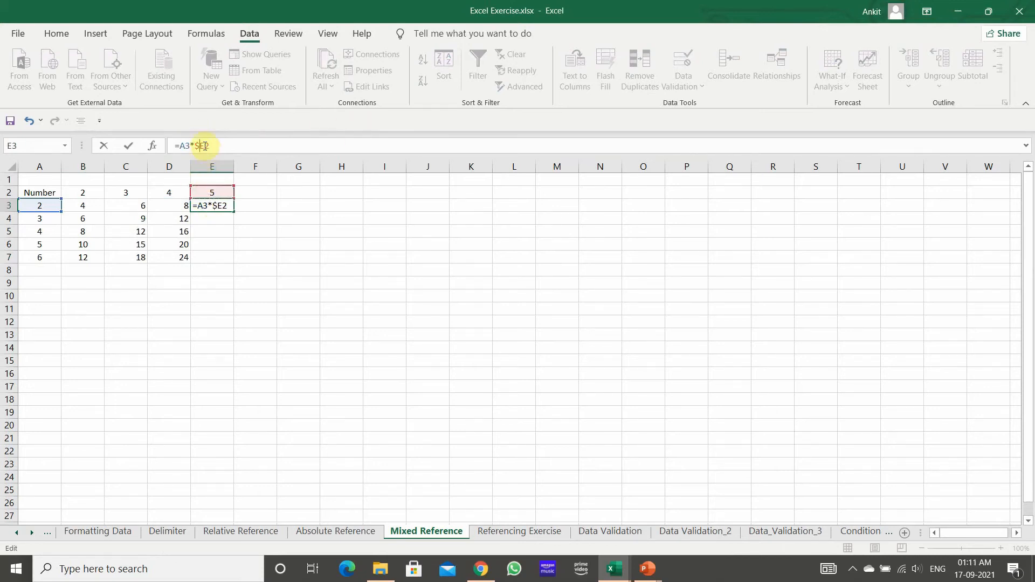
pyautogui.write('$')
pyautogui.press('Return')
# Step: Fill the =A3*$E$2 formula from E3 down through E7
pyautogui.click(222, 206)
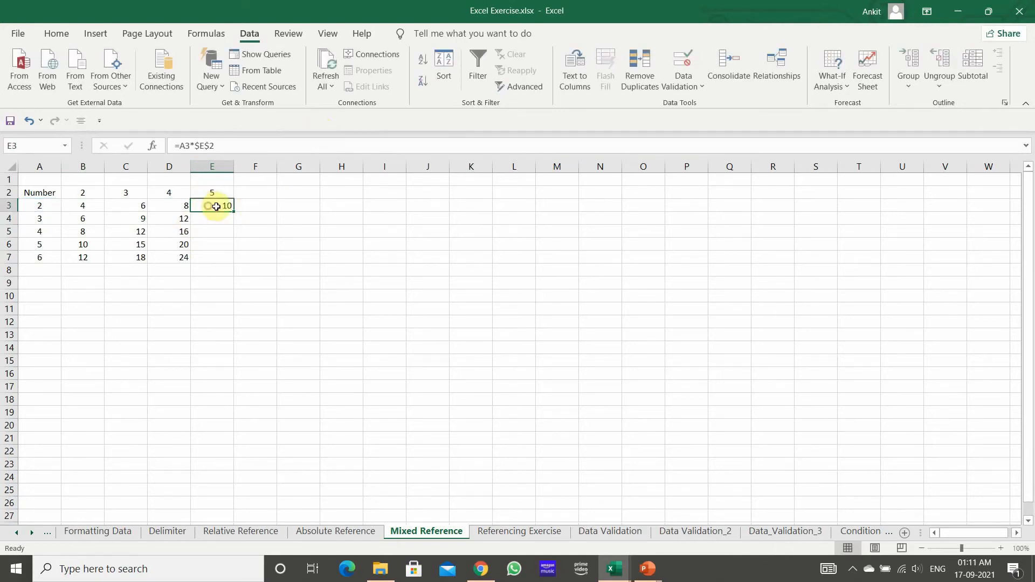
pyautogui.doubleClick(234, 211)
pyautogui.click(215, 321)
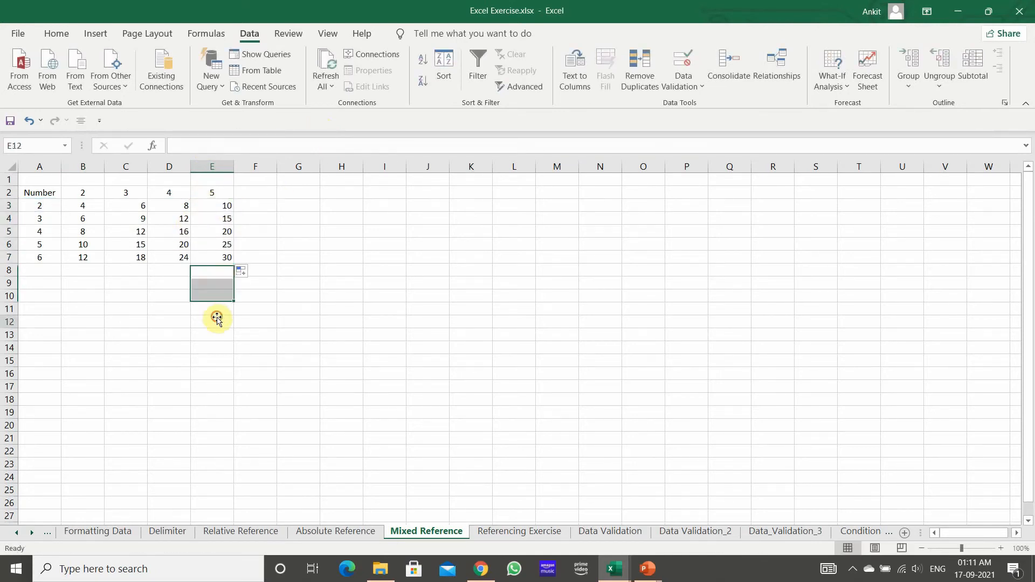
# Step: Review the first-row formulas in B3 and D3 of the multiplication table
pyautogui.click(44, 191)
pyautogui.click(84, 207)
pyautogui.click(156, 208)
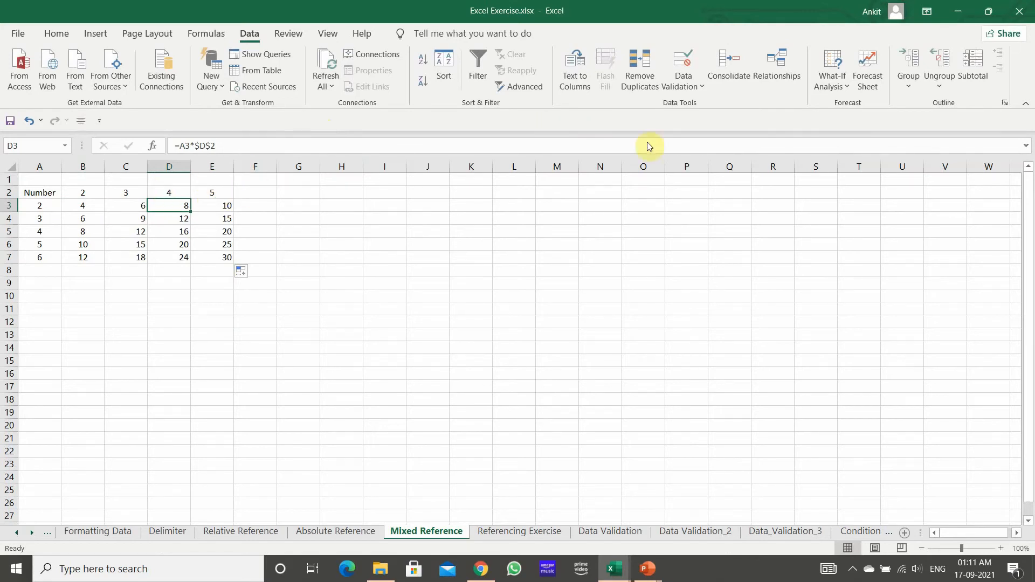
# Step: Add the header number 6 in F2 of the multiplication table
pyautogui.click(268, 194)
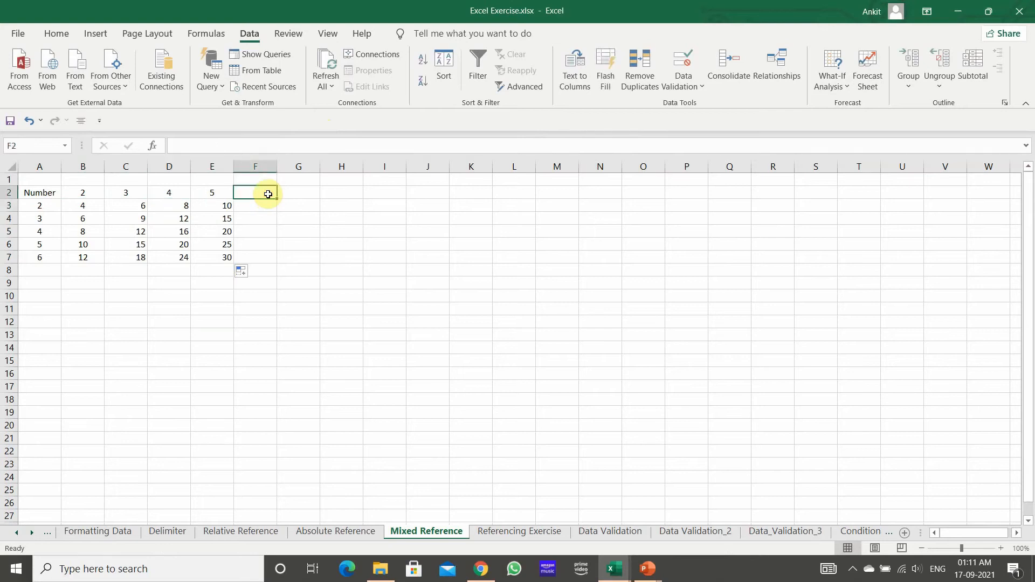
pyautogui.write('6')
pyautogui.press('Tab')
# Step: Fill row 2 from F2 across through W2 as a series of consecutive numbers from 6 to 23
pyautogui.click(269, 193)
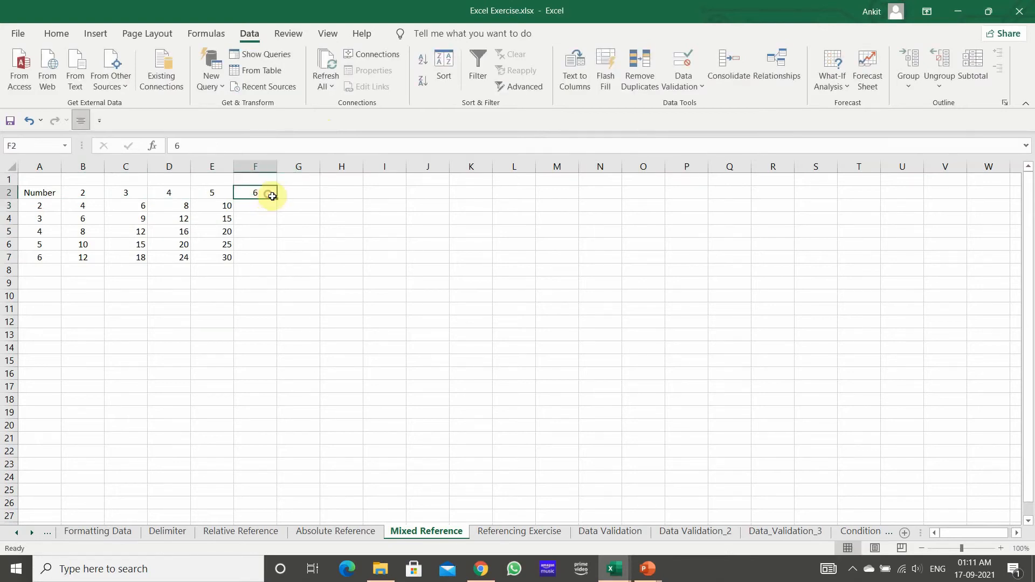
pyautogui.moveTo(282, 199); pyautogui.dragTo(703, 194)
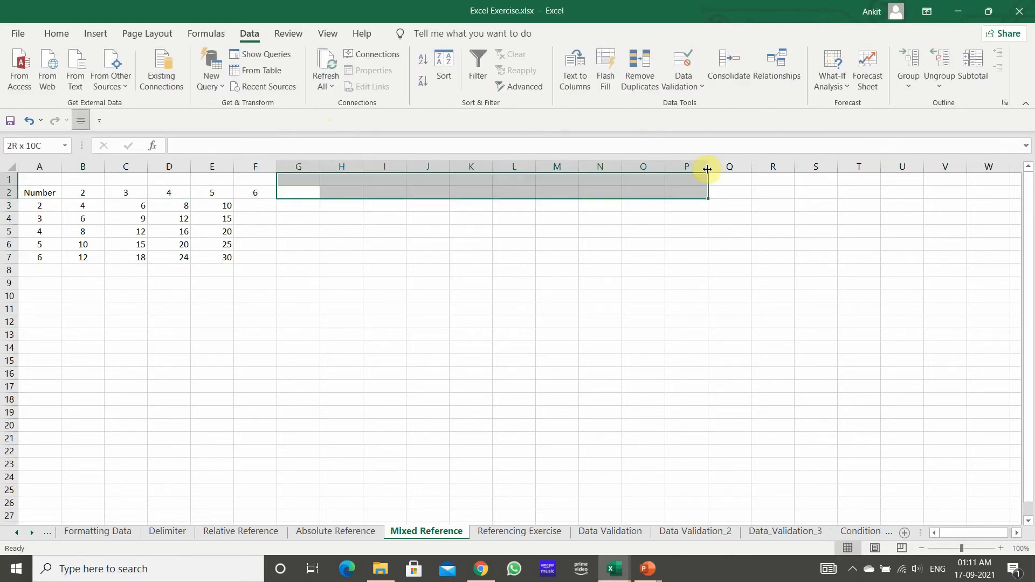
pyautogui.click(264, 194)
pyautogui.moveTo(278, 200); pyautogui.dragTo(769, 191)
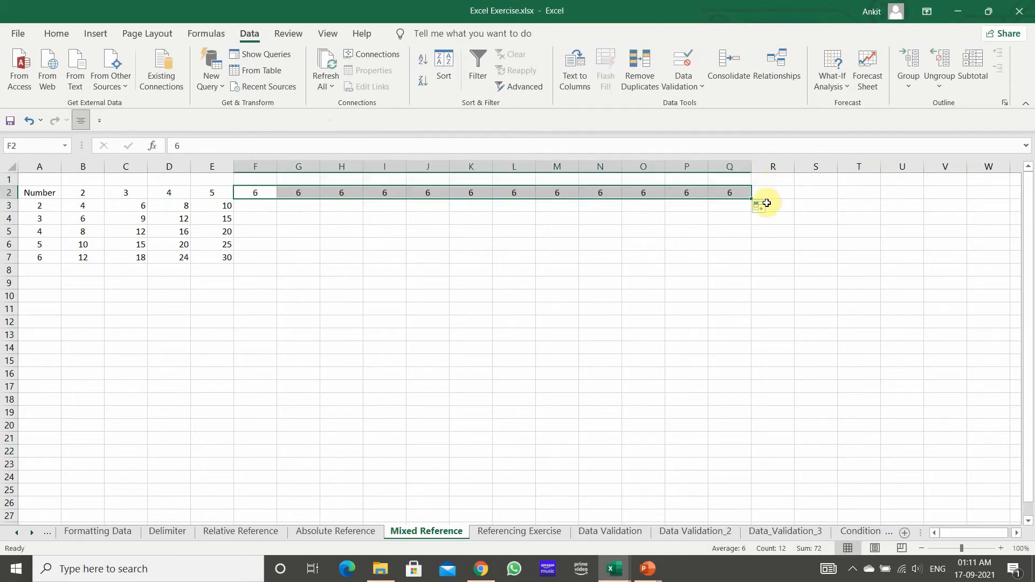
pyautogui.click(762, 207)
pyautogui.click(767, 240)
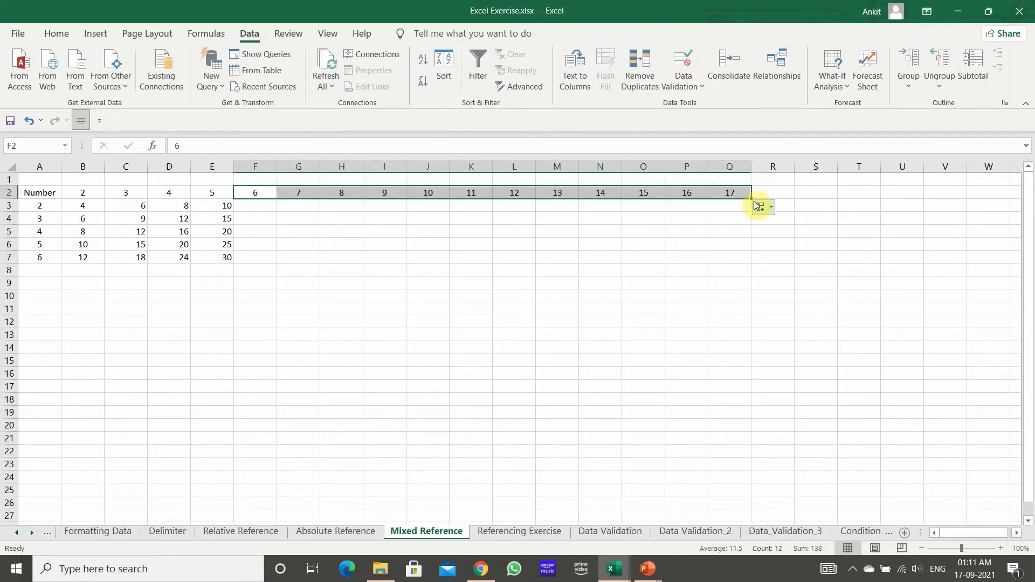
pyautogui.moveTo(753, 200); pyautogui.dragTo(990, 201)
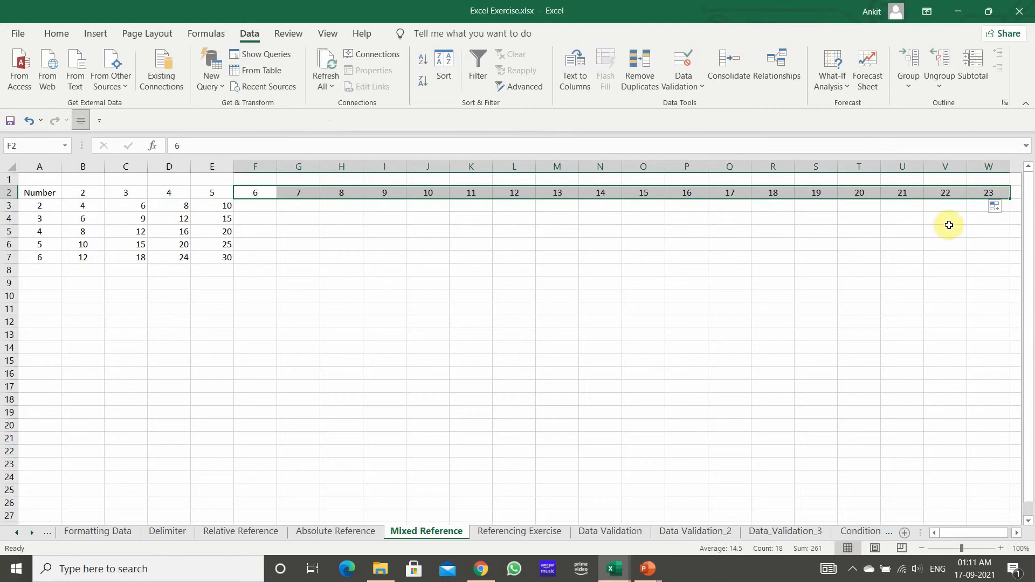
pyautogui.click(391, 270)
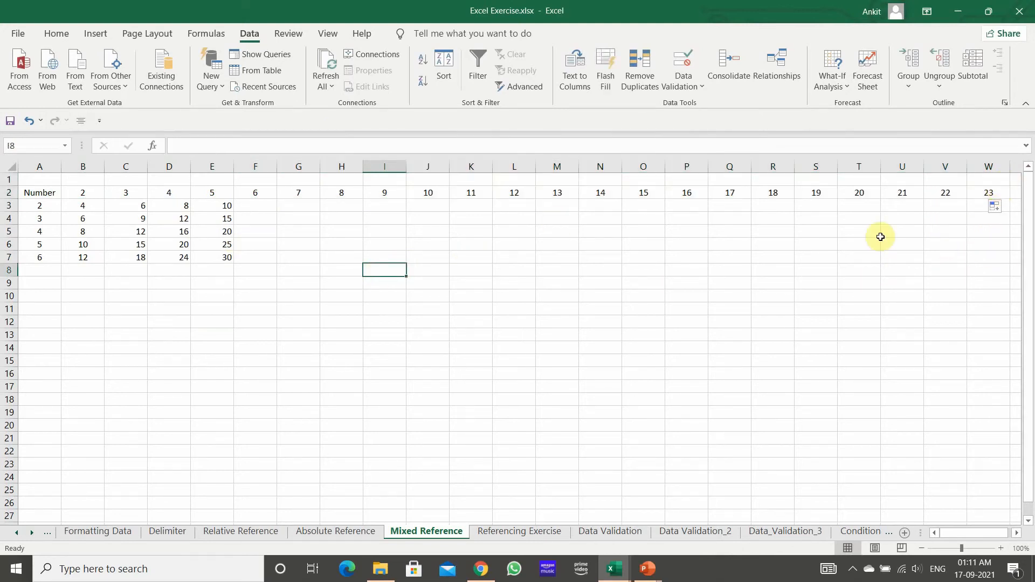
pyautogui.click(252, 207)
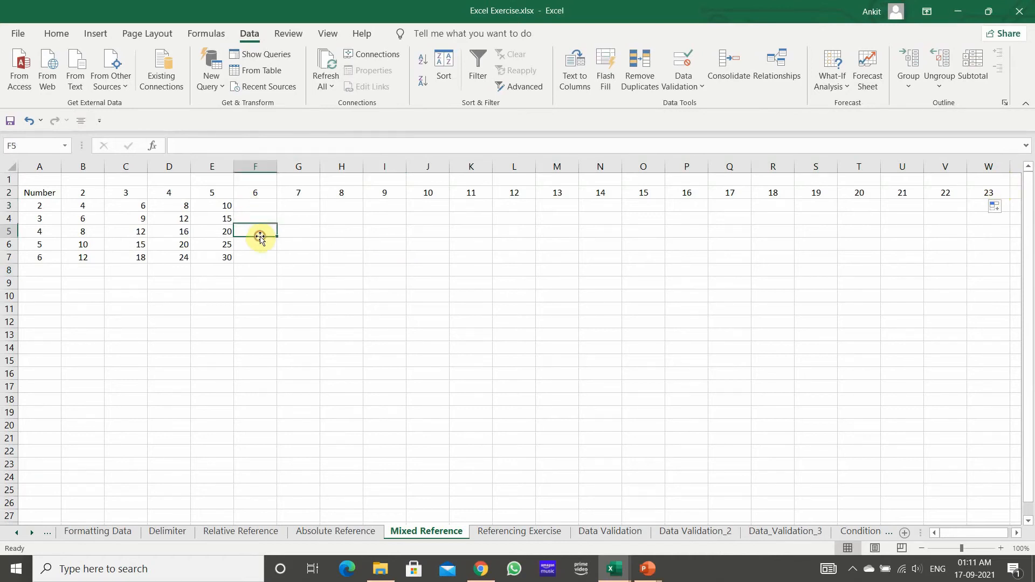
pyautogui.click(284, 215)
pyautogui.click(553, 235)
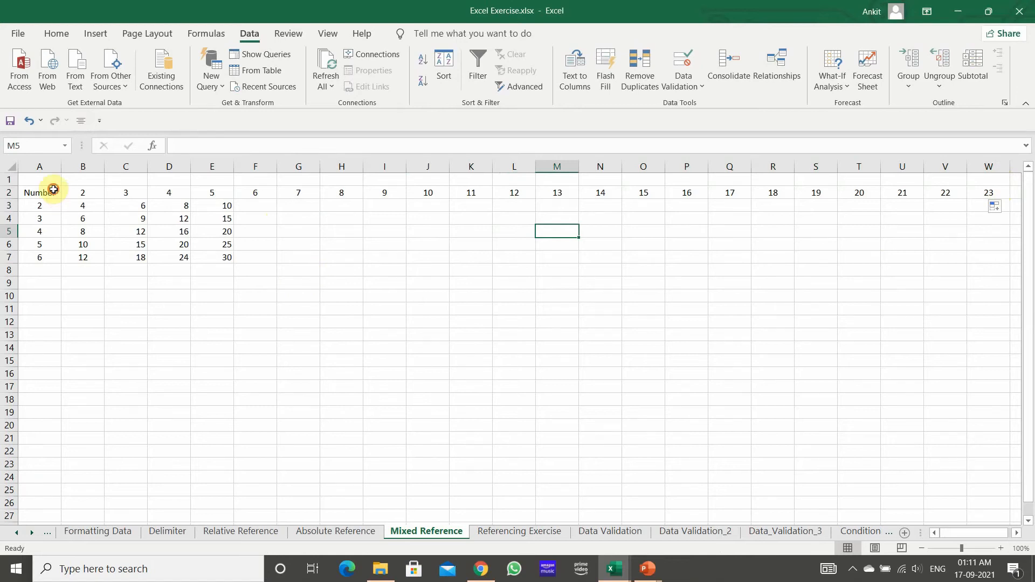
# Step: Copy the multiplication table A2:E7 to A9 and clear the contents of B10:I20, keeping the copied number headers
pyautogui.moveTo(54, 190); pyautogui.dragTo(210, 259)
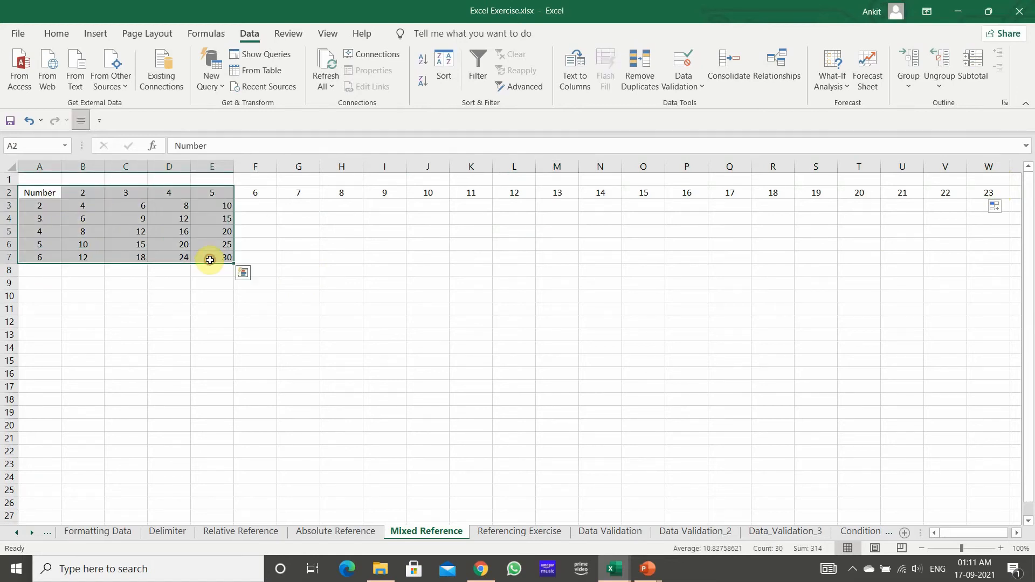
pyautogui.hotkey('ctrl', 'c')
pyautogui.click(53, 284)
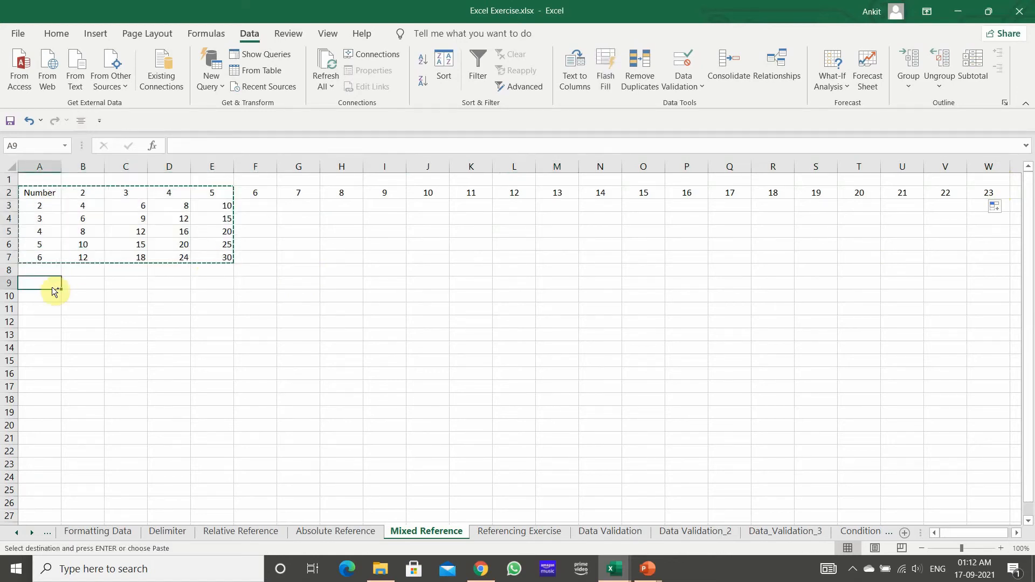
pyautogui.hotkey('ctrl', 'v')
pyautogui.moveTo(85, 293); pyautogui.dragTo(366, 427)
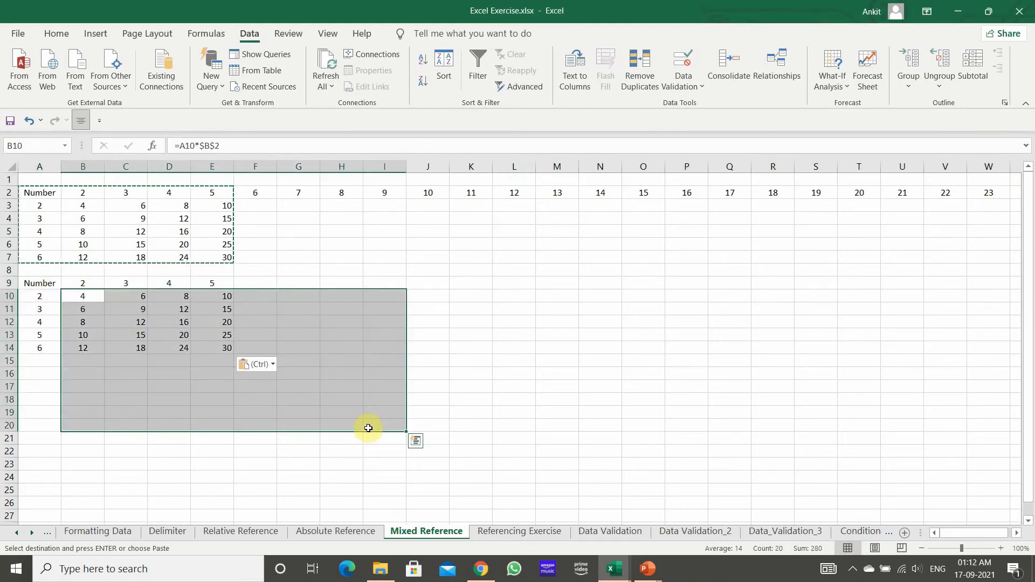
pyautogui.press('Escape')
pyautogui.press('Delete')
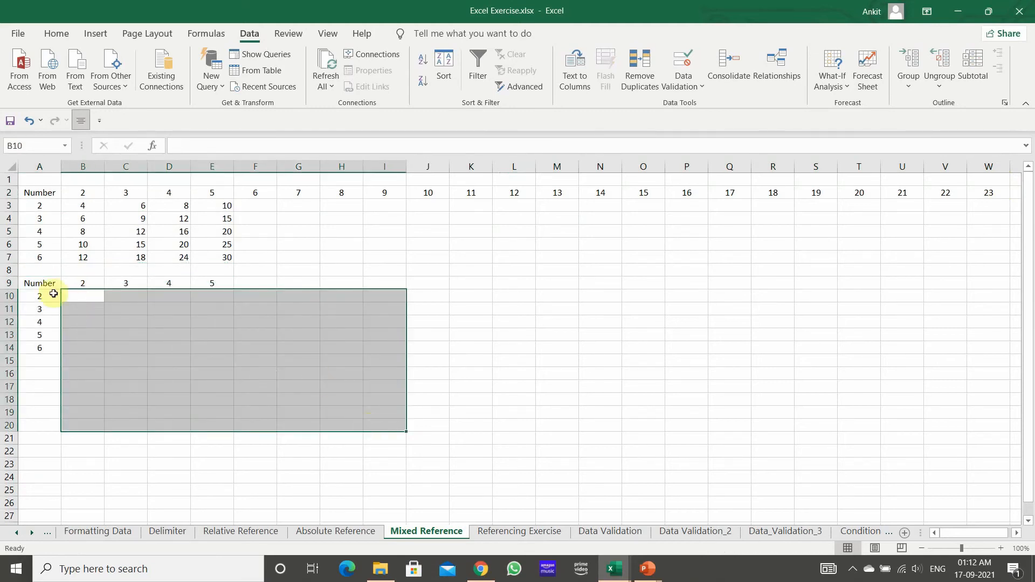
# Step: Enter the relative-reference formula =A10*B9 in B10 of the copied table
pyautogui.click(90, 295)
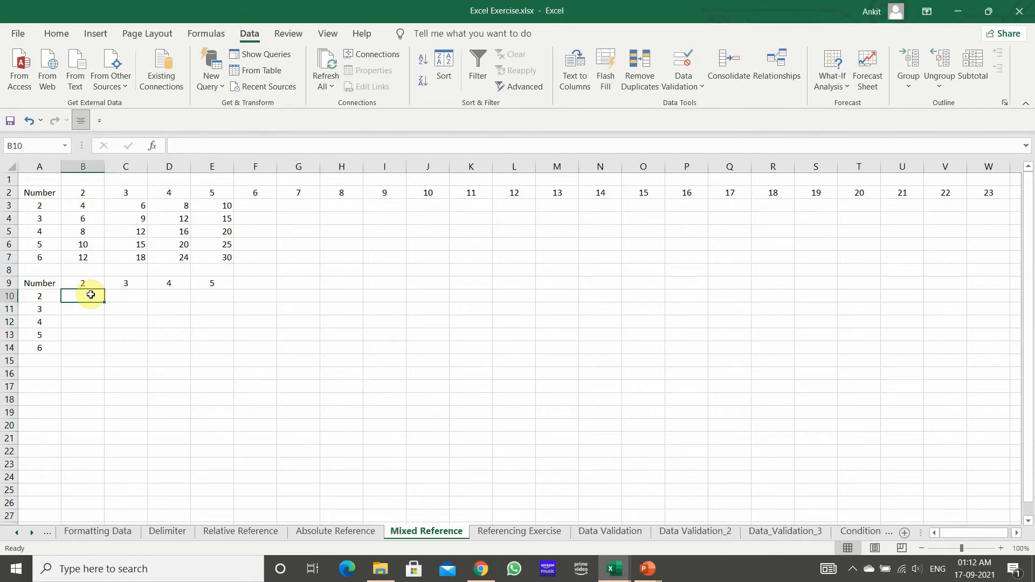
pyautogui.write('=')
pyautogui.press('Left')
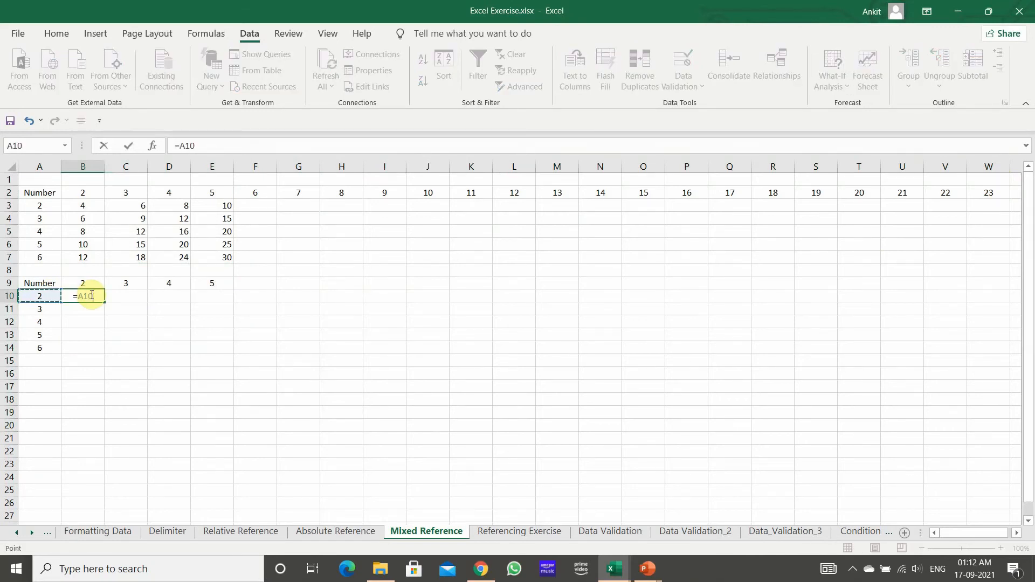
pyautogui.write('*')
pyautogui.press('Up')
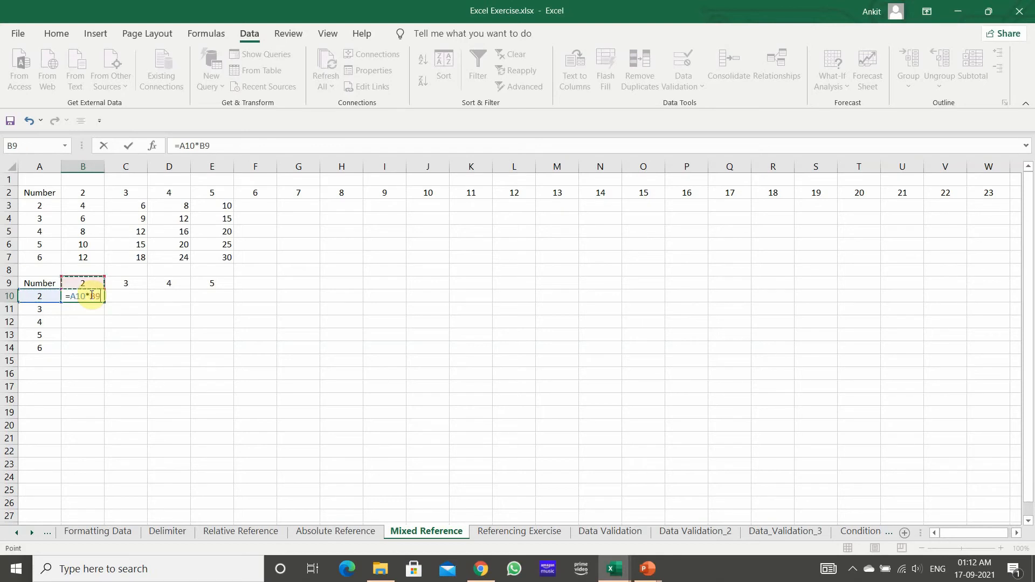
pyautogui.press('Return')
# Step: Fill the =A10*B9 formula from B10 across to E10 and down to B14
pyautogui.click(90, 295)
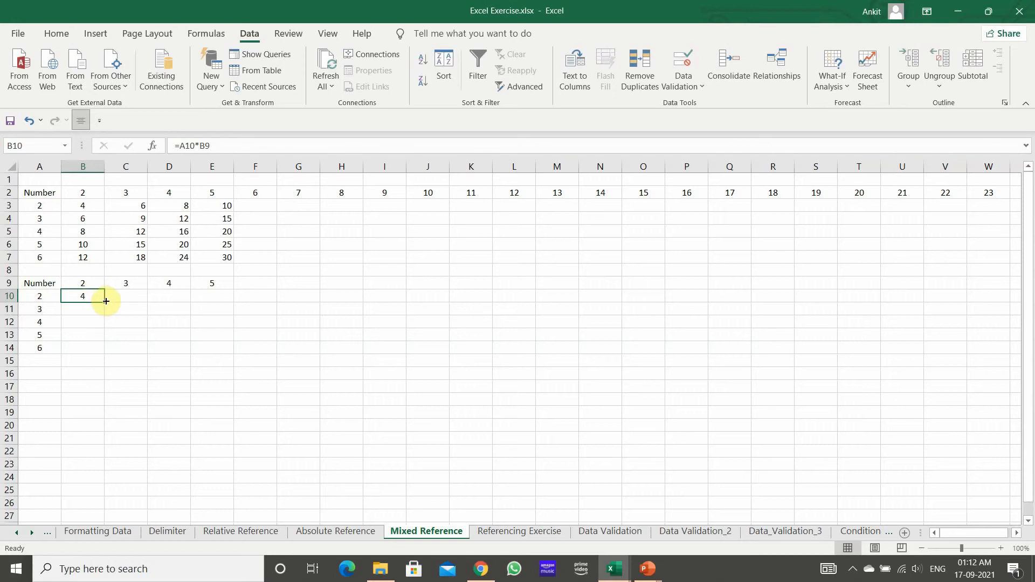
pyautogui.moveTo(106, 302); pyautogui.dragTo(105, 301)
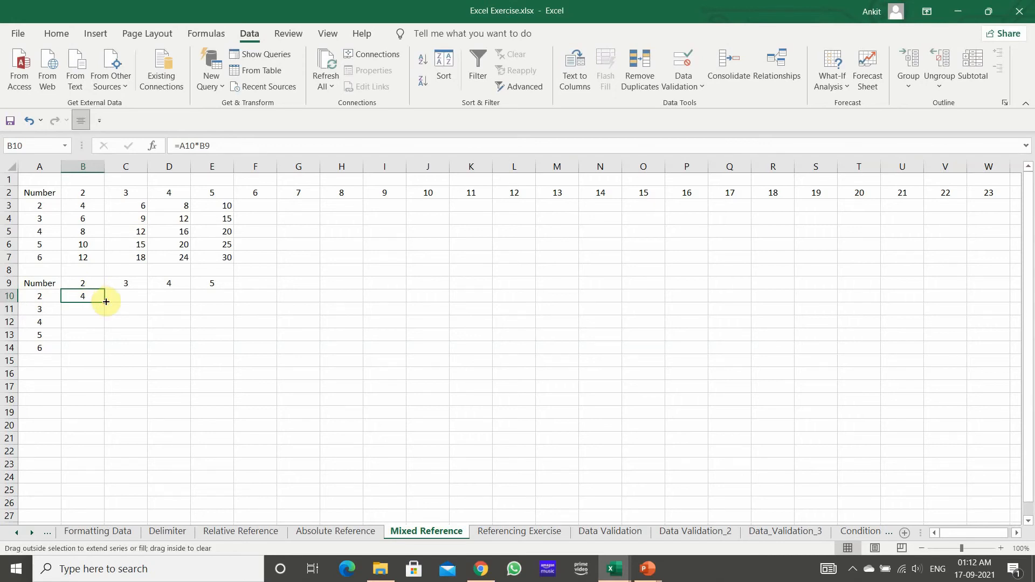
pyautogui.moveTo(106, 302); pyautogui.dragTo(221, 311)
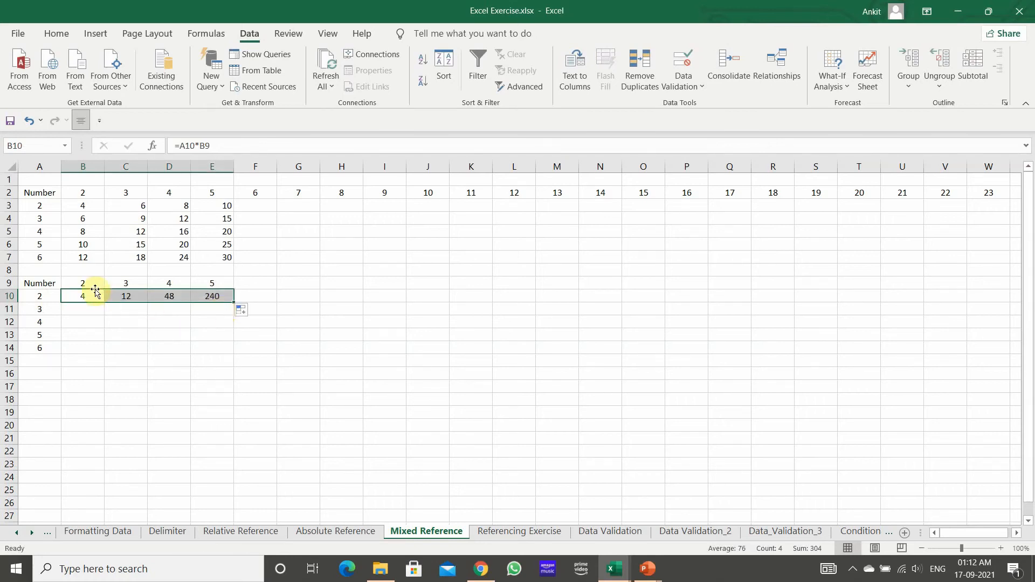
pyautogui.click(78, 297)
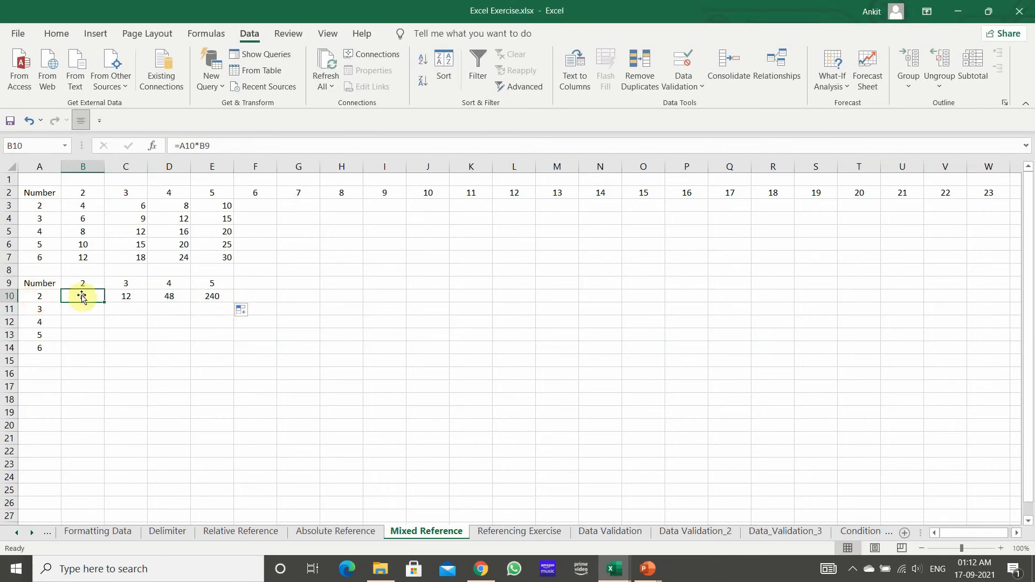
pyautogui.moveTo(104, 304); pyautogui.dragTo(111, 350)
pyautogui.click(94, 402)
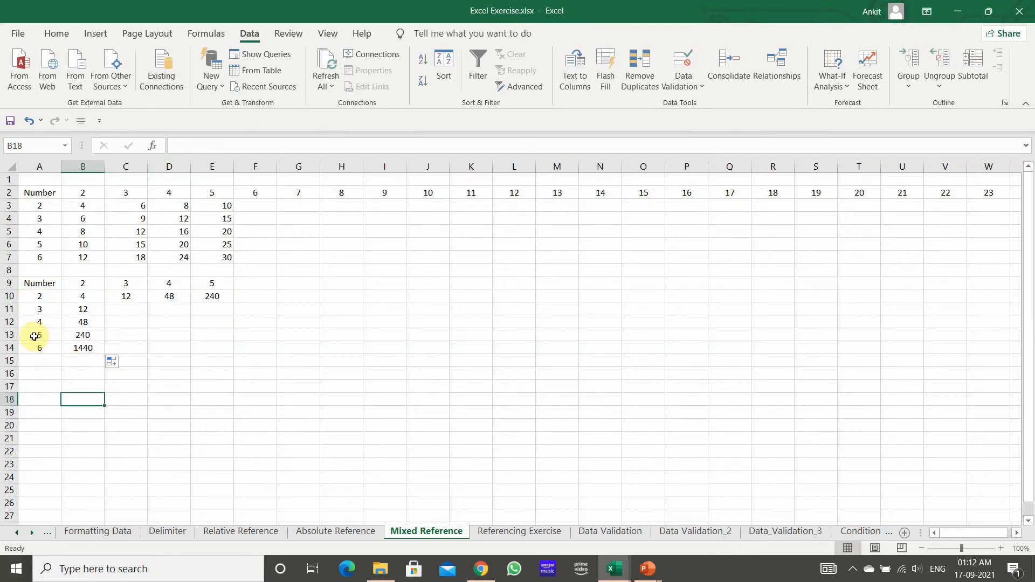
# Step: Examine how the cell references shift in the row 10 formulas from B10 through E10
pyautogui.click(80, 294)
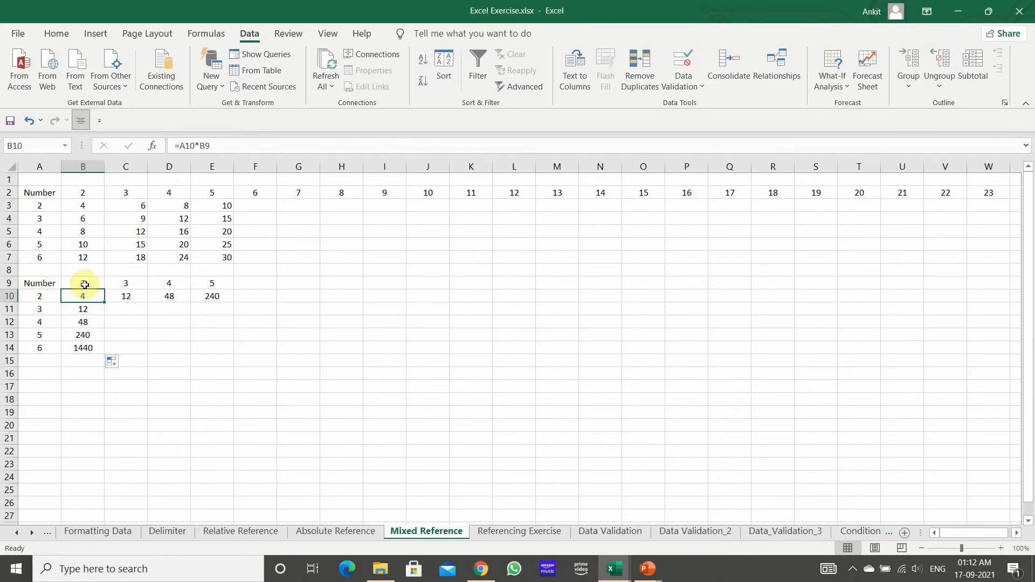
pyautogui.click(127, 295)
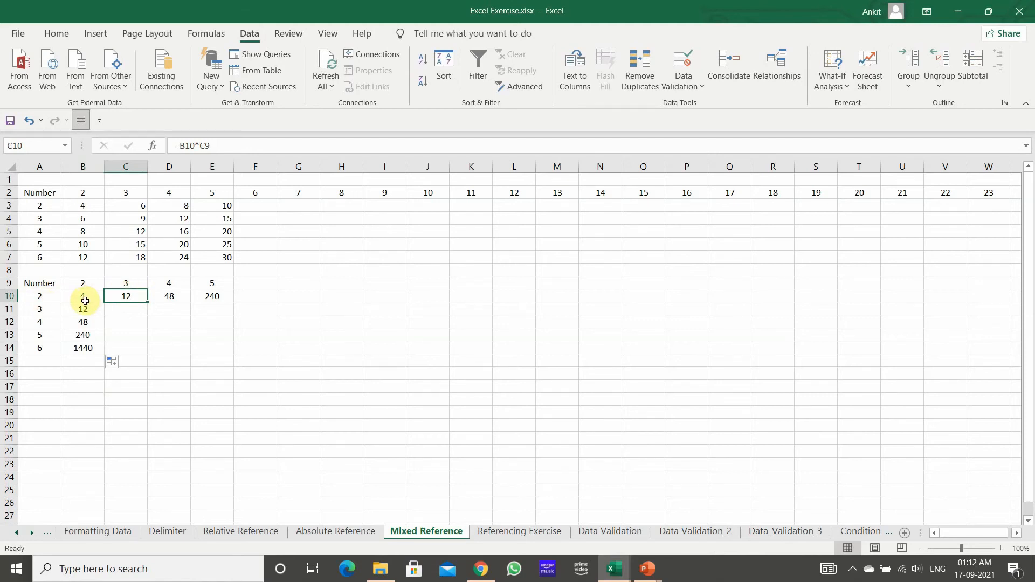
pyautogui.click(120, 284)
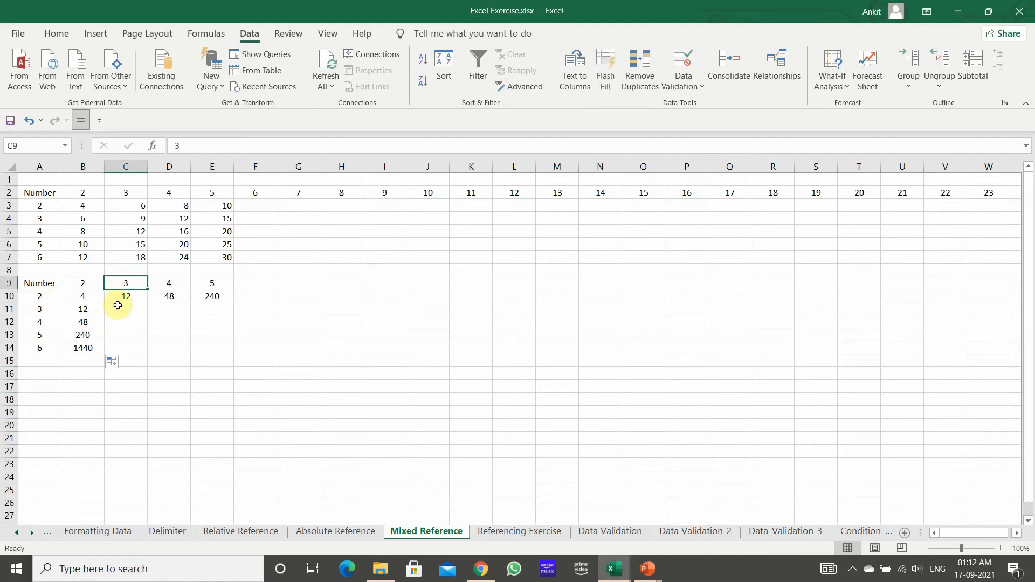
pyautogui.click(125, 297)
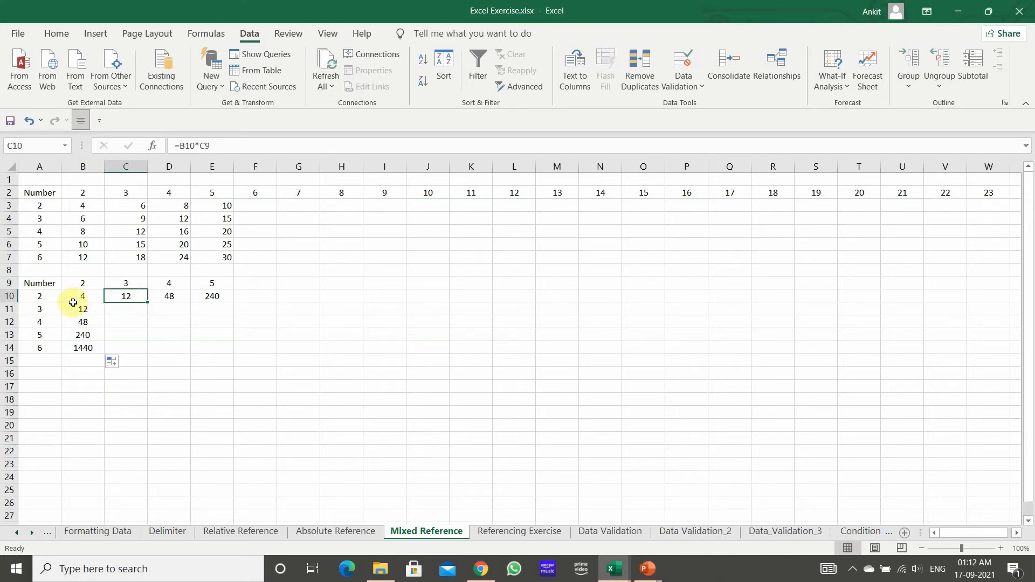
pyautogui.click(167, 298)
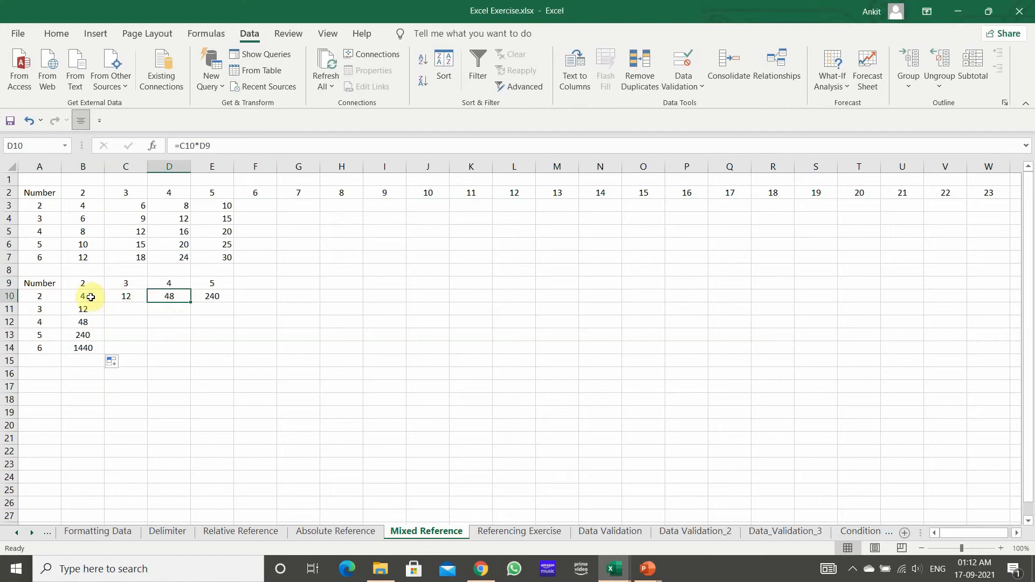
pyautogui.click(119, 292)
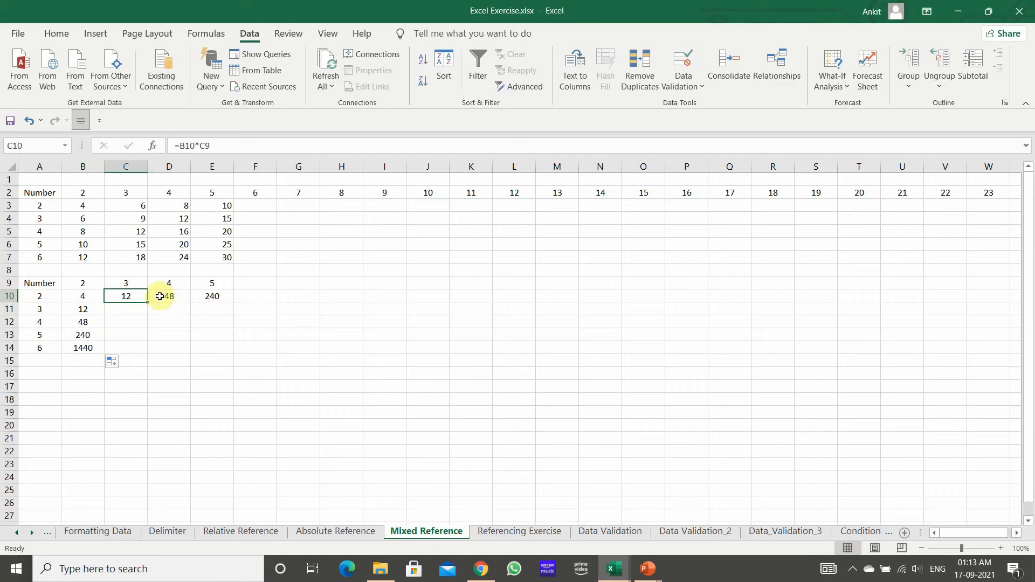
pyautogui.click(89, 296)
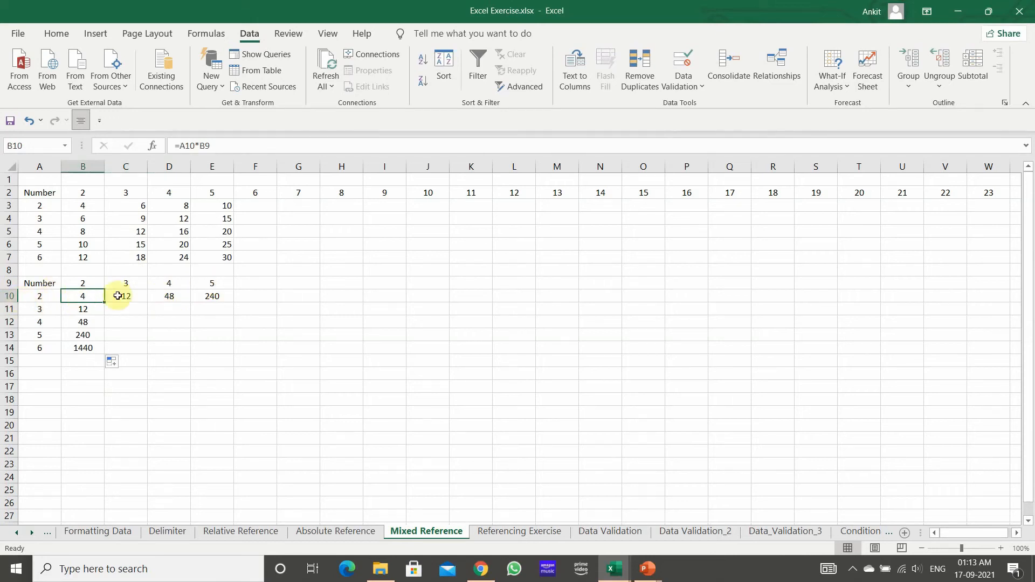
pyautogui.click(122, 295)
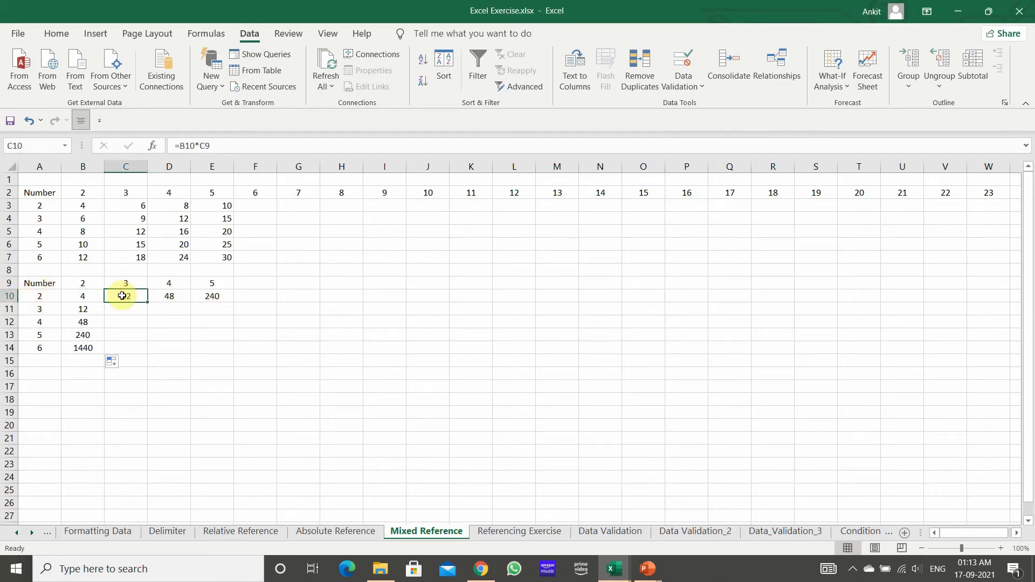
pyautogui.click(157, 297)
pyautogui.click(210, 294)
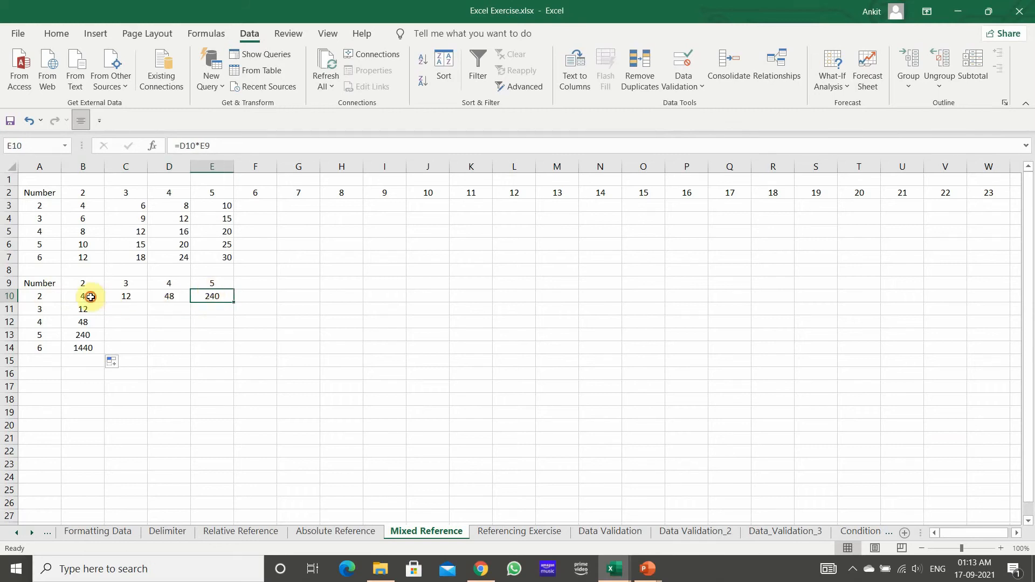
# Step: Make the A10 reference absolute in the B10 formula so it reads =$A$10*B9
pyautogui.click(86, 296)
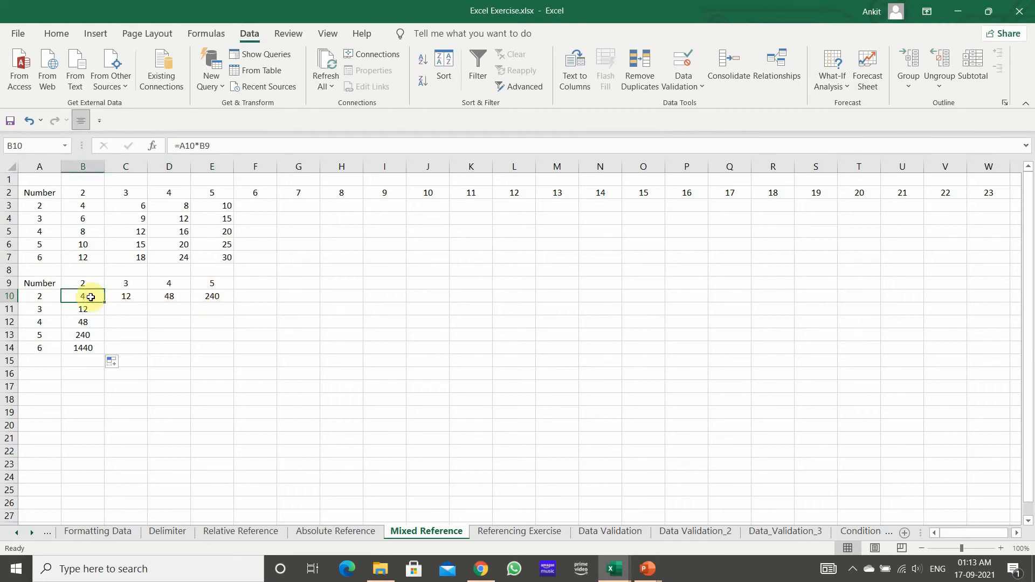
pyautogui.click(182, 145)
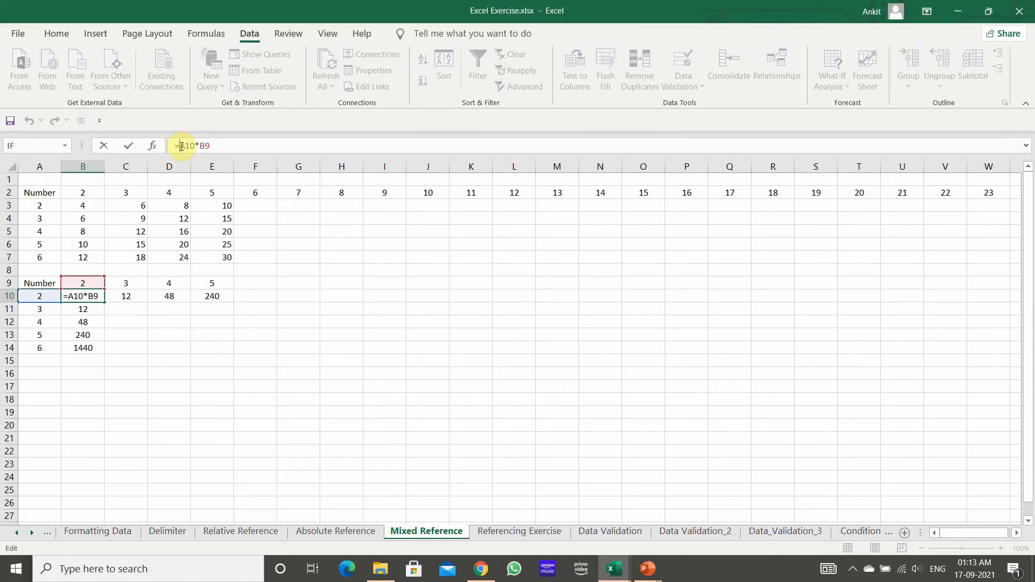
pyautogui.write('$')
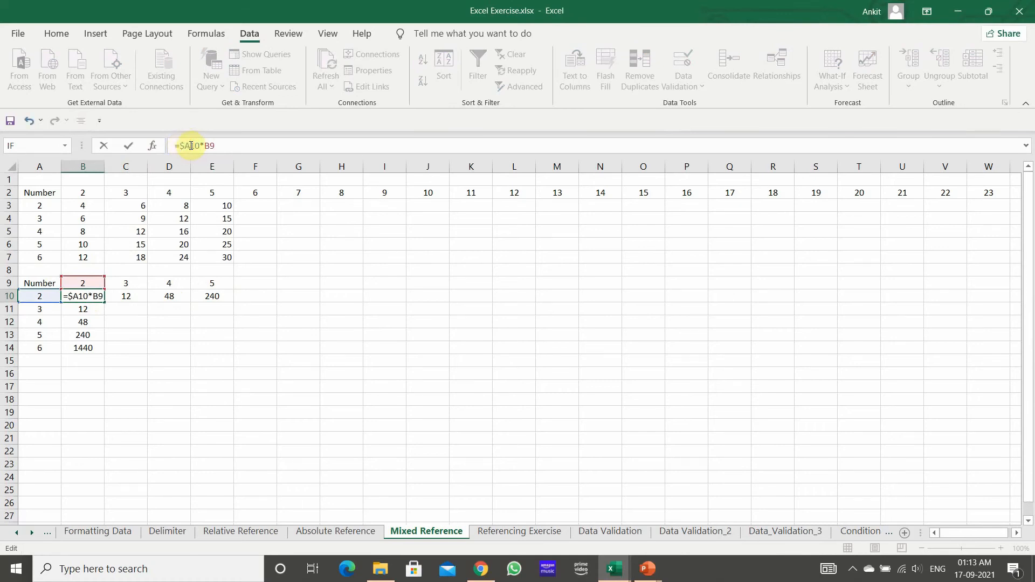
pyautogui.click(191, 145)
pyautogui.write('$')
pyautogui.press('Return')
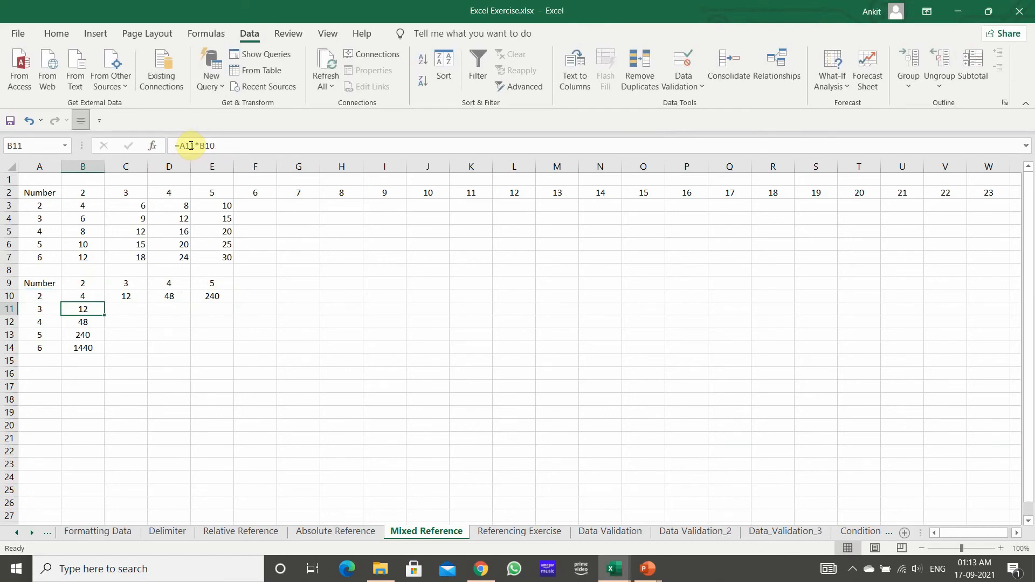
# Step: Fill the =$A$10*B9 formula from B10 across row 10 to E10, clearing the extra result in F10
pyautogui.click(93, 294)
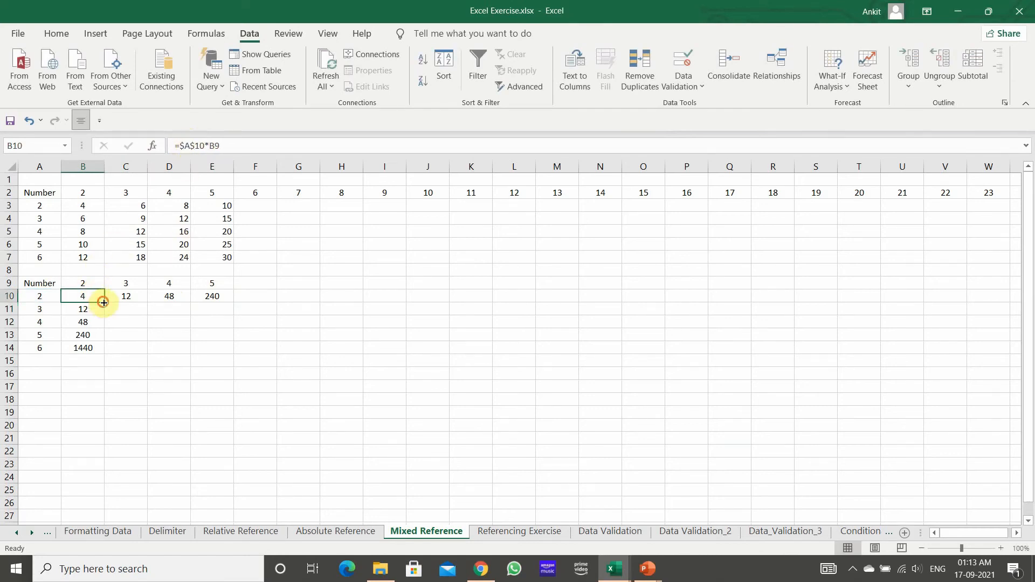
pyautogui.moveTo(104, 302); pyautogui.dragTo(260, 296)
pyautogui.click(180, 318)
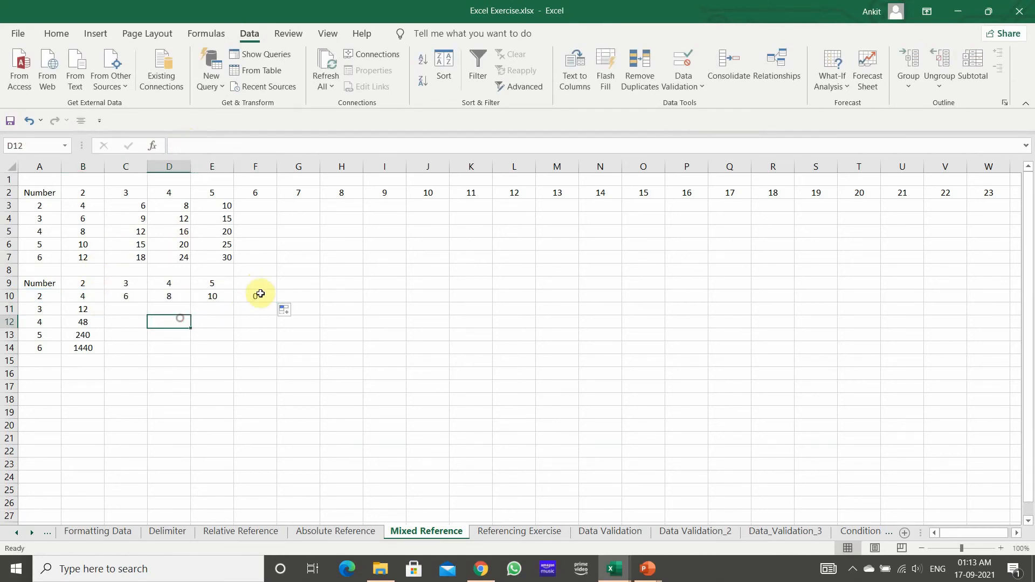
pyautogui.click(259, 295)
pyautogui.press('Delete')
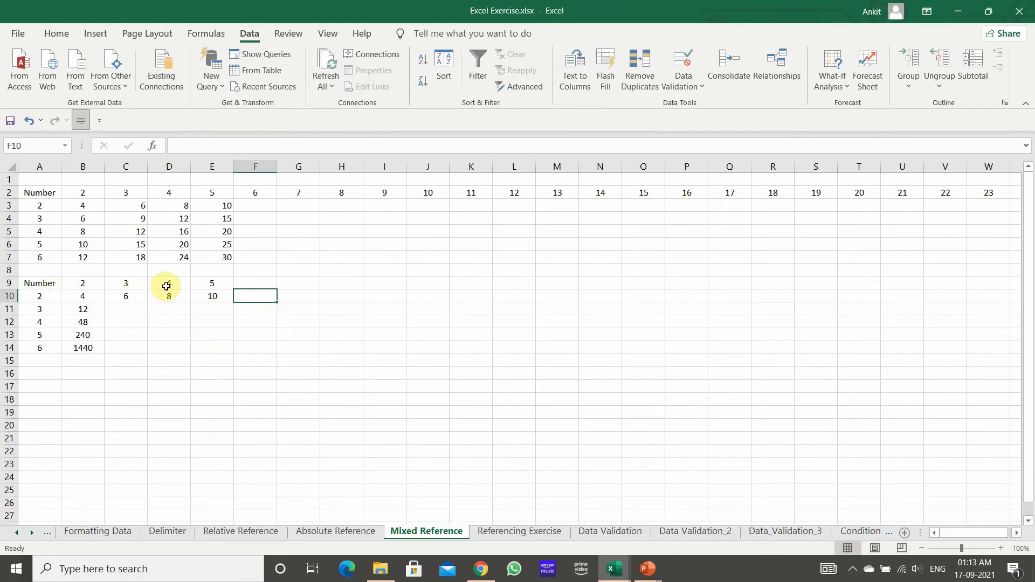
# Step: Examine the references in the row 10 formulas from E10 to B10 and in column B down through B12
pyautogui.click(204, 296)
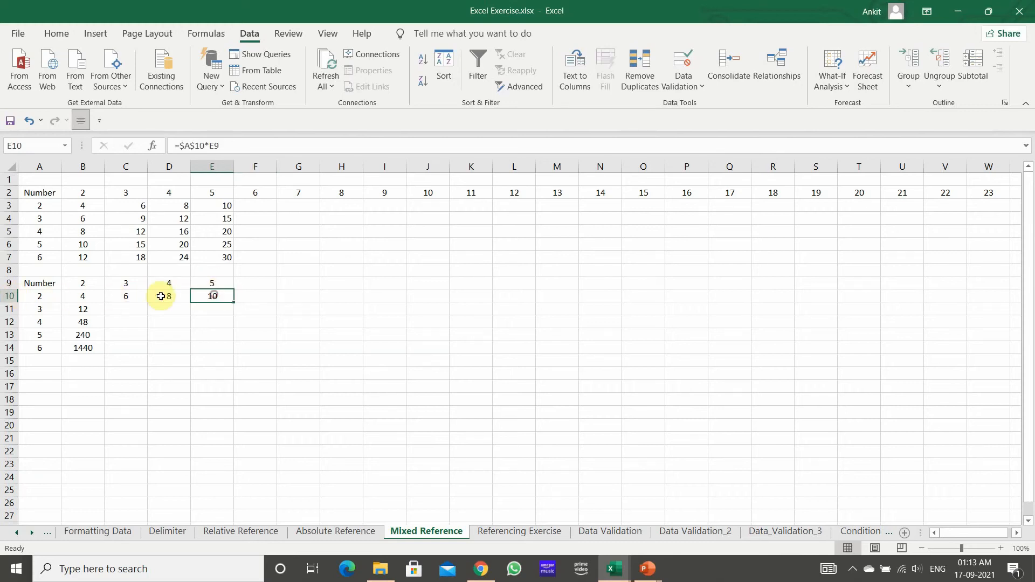
pyautogui.click(156, 296)
pyautogui.click(134, 296)
pyautogui.click(82, 296)
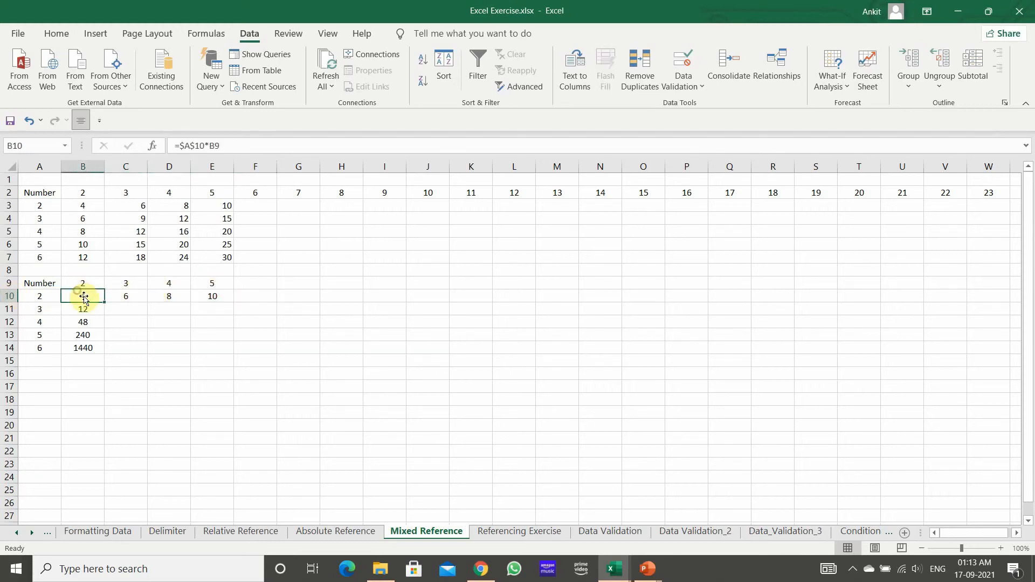
pyautogui.click(86, 309)
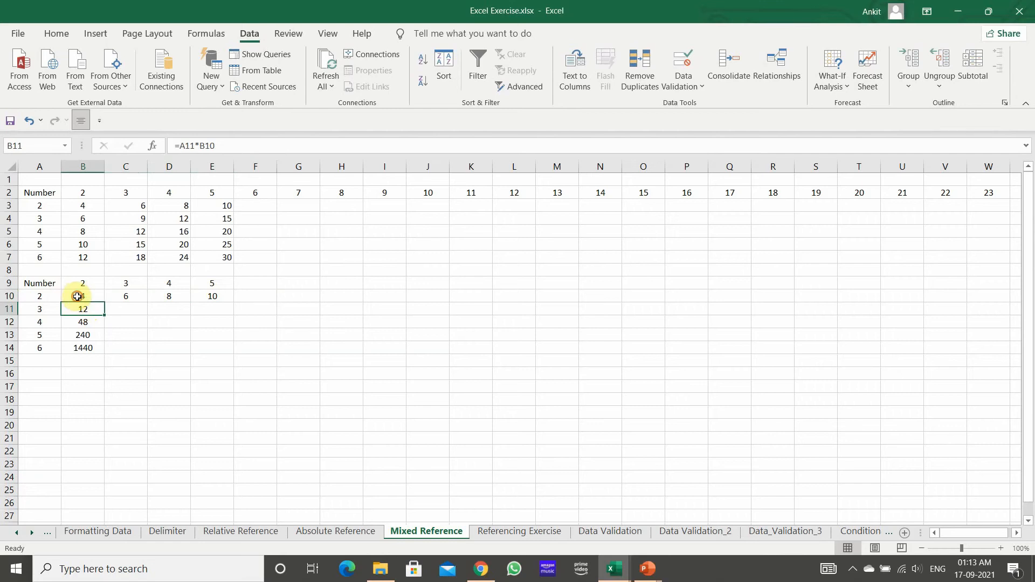
pyautogui.click(77, 296)
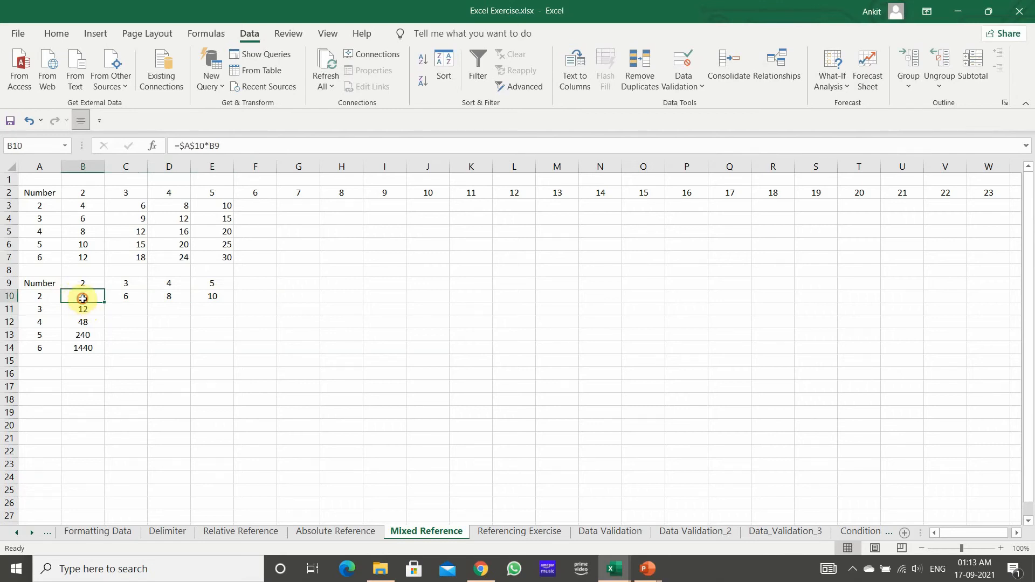
pyautogui.moveTo(82, 299); pyautogui.dragTo(85, 349)
pyautogui.click(78, 310)
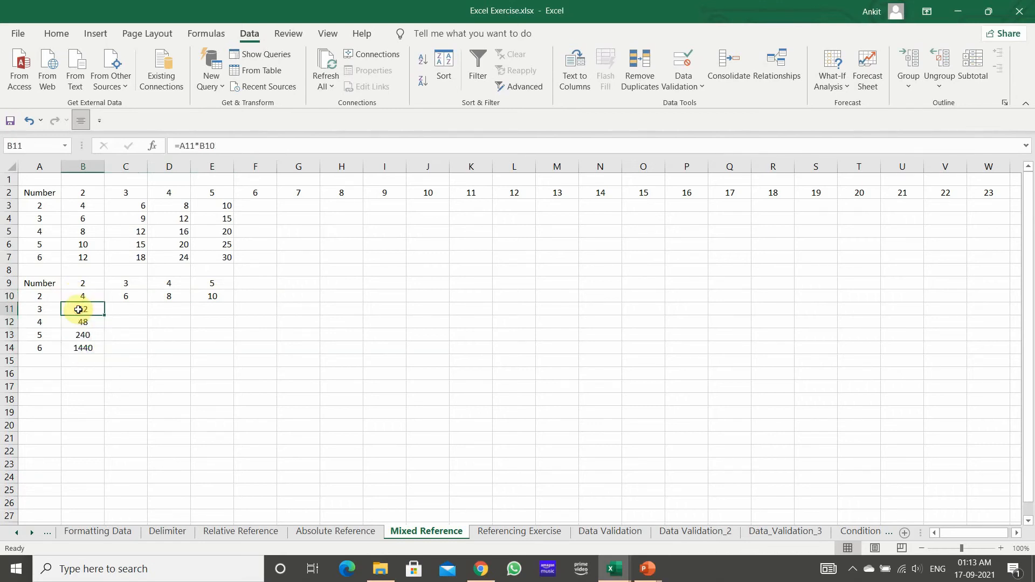
pyautogui.click(86, 281)
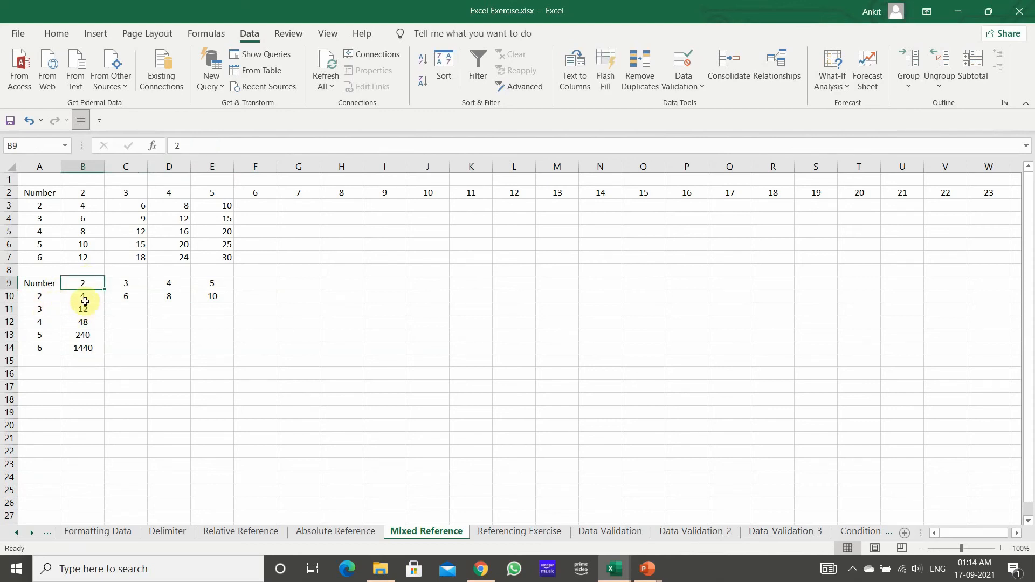
pyautogui.click(83, 297)
pyautogui.click(85, 309)
pyautogui.click(91, 319)
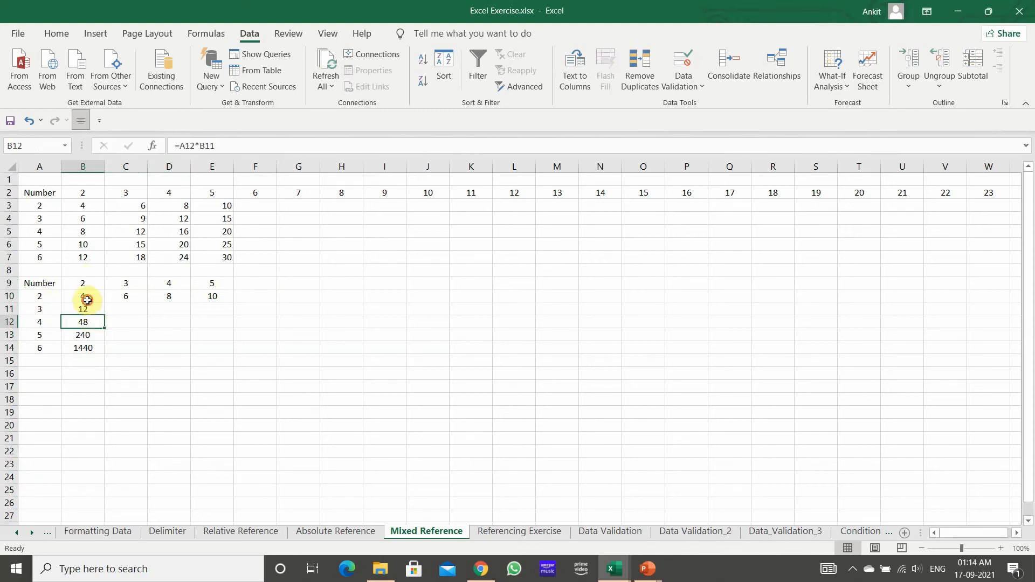
# Step: Make the B9 reference absolute in the B10 formula so it reads =$A$10*$B$9
pyautogui.click(85, 297)
pyautogui.click(224, 146)
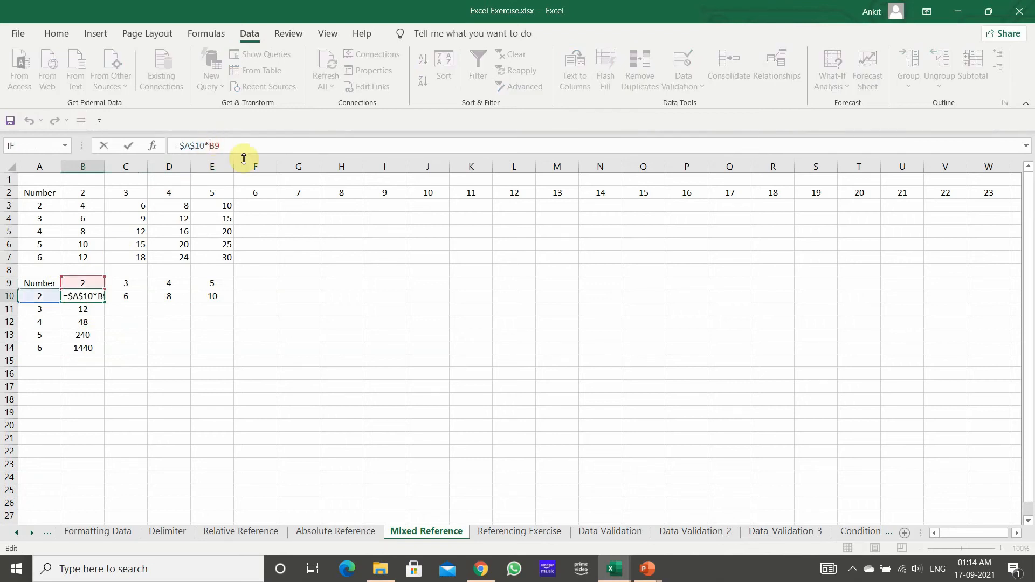
pyautogui.write('$')
pyautogui.click(218, 146)
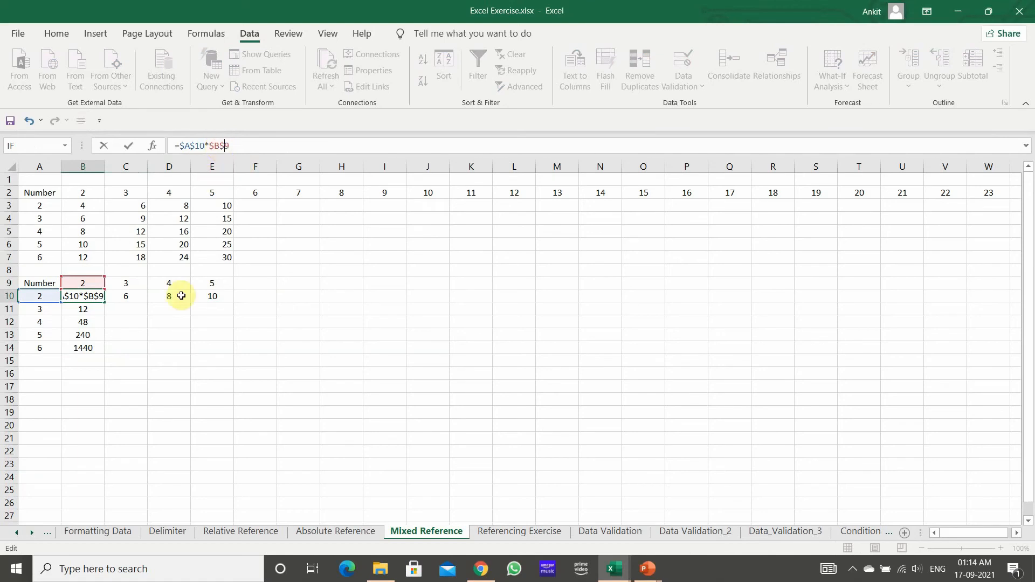
pyautogui.click(160, 359)
# Step: Fill the =$A$10*$B$9 formula from B10 down to B14
pyautogui.click(90, 293)
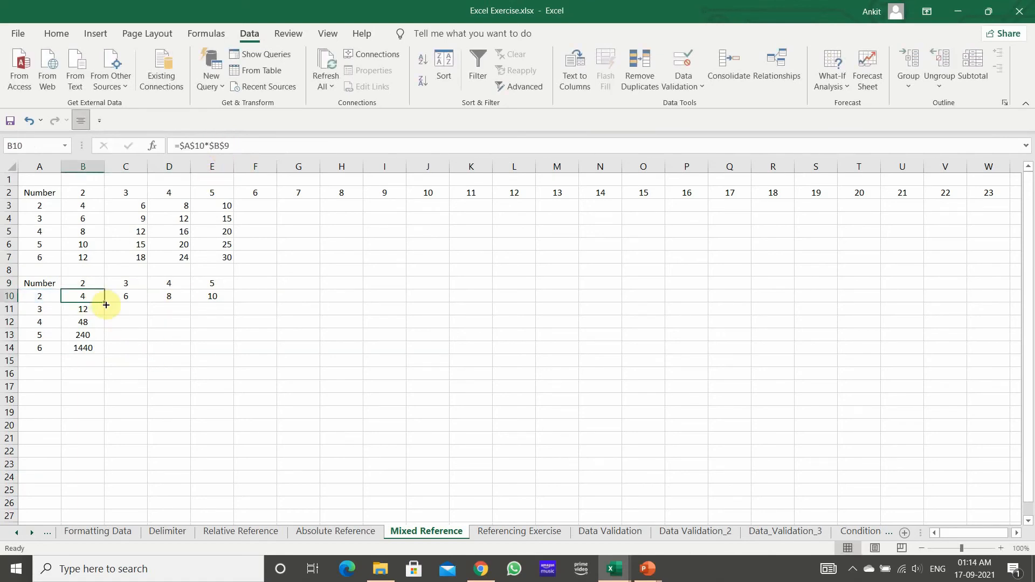
pyautogui.moveTo(103, 302); pyautogui.dragTo(106, 350)
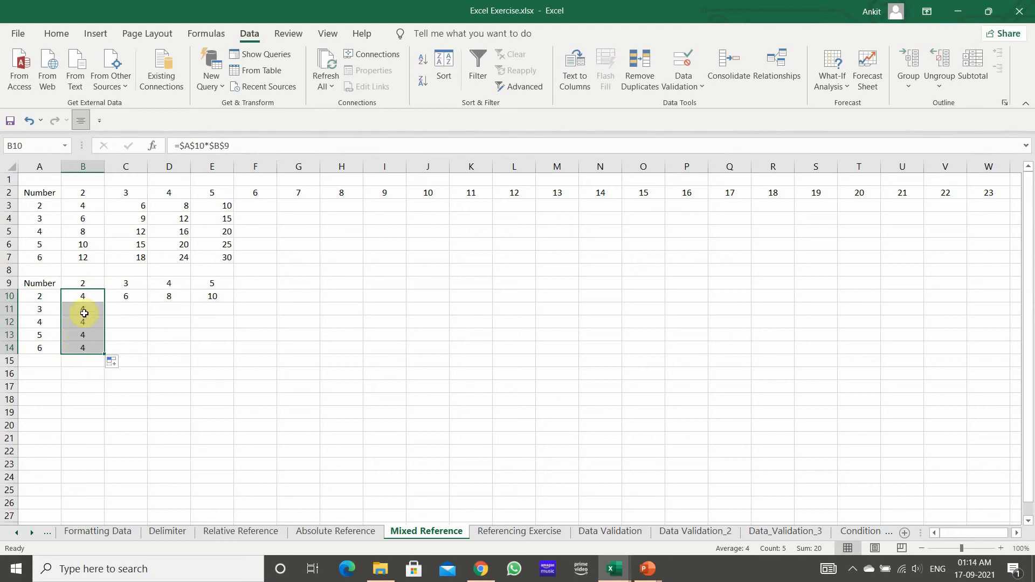
pyautogui.click(92, 296)
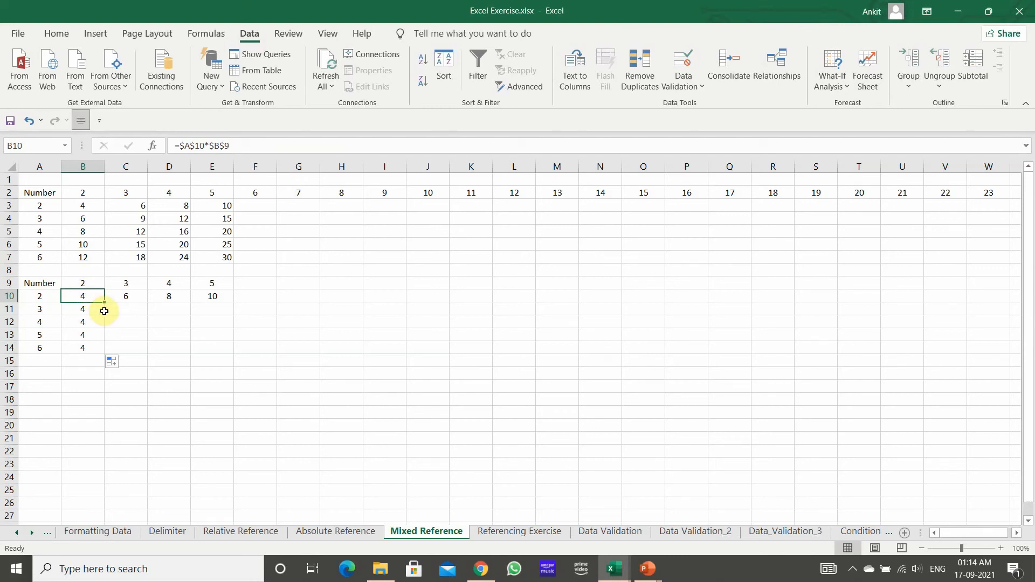
pyautogui.click(93, 294)
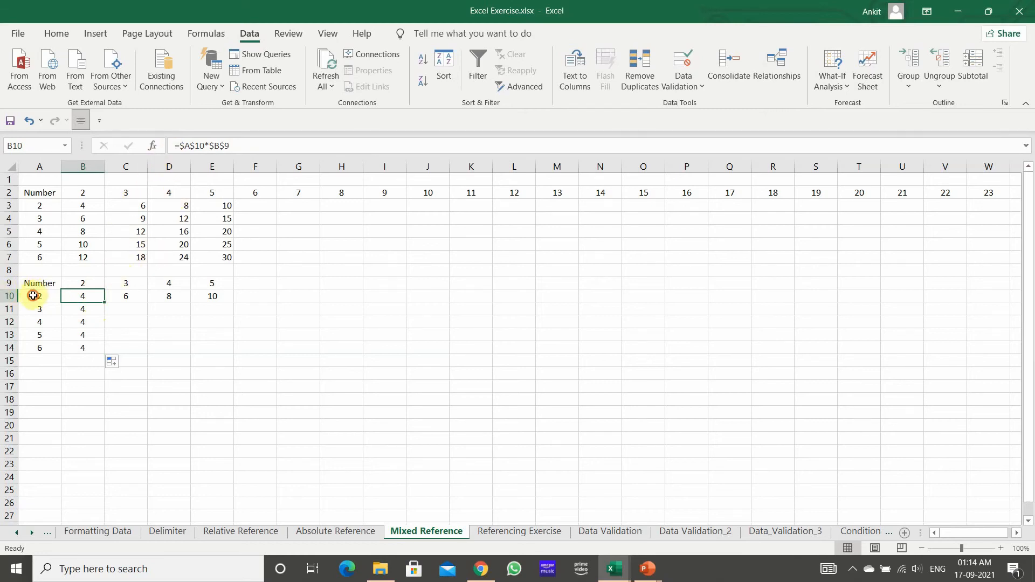
# Step: Highlight cells A10 through F10 with the green fill colour
pyautogui.moveTo(32, 296); pyautogui.dragTo(257, 293)
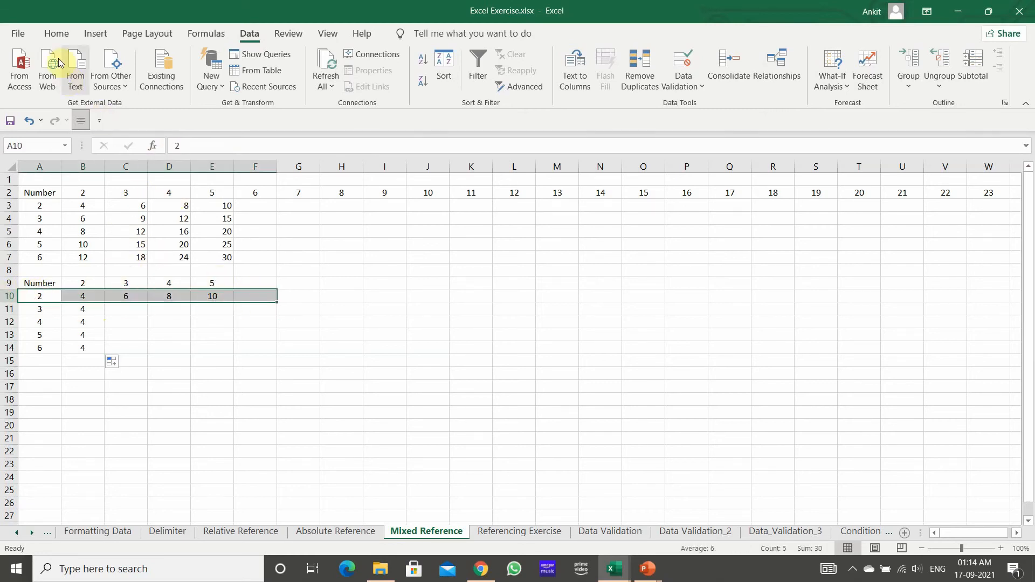
pyautogui.click(57, 33)
pyautogui.click(215, 81)
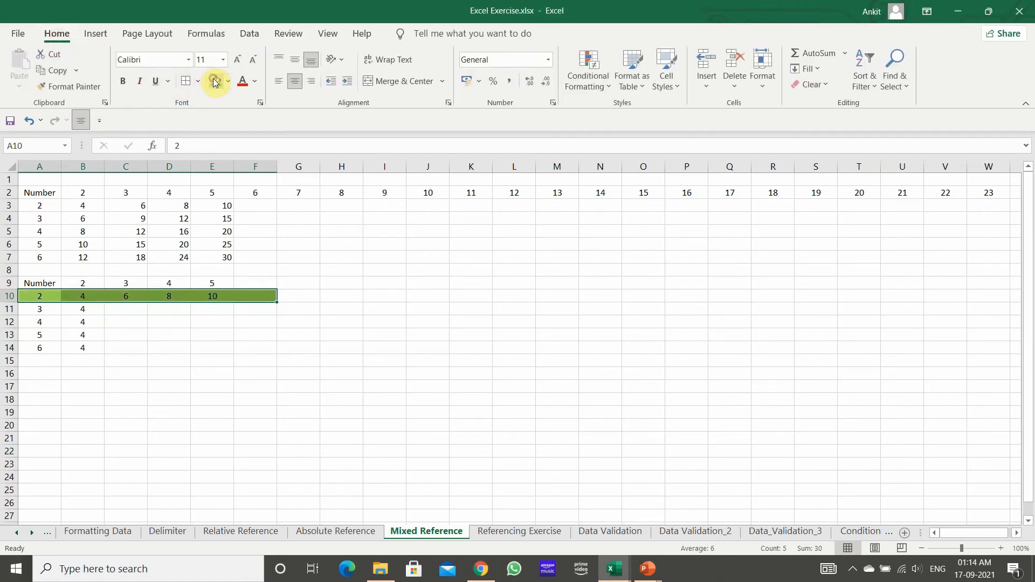
pyautogui.click(201, 346)
# Step: Examine the references in the B10 formula against cells A10 and C10 and the header values in row 9
pyautogui.click(85, 298)
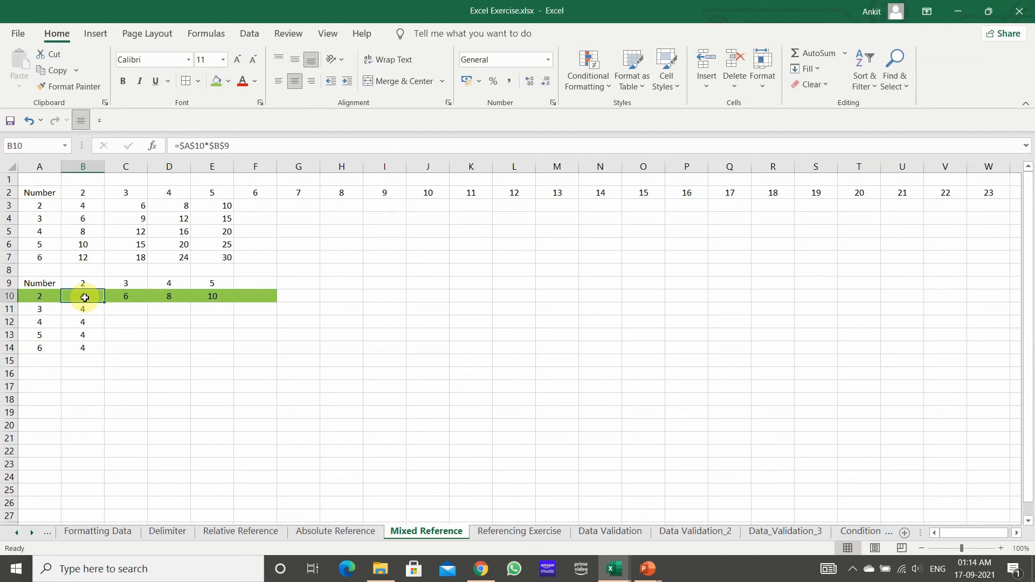
pyautogui.click(47, 297)
pyautogui.click(85, 296)
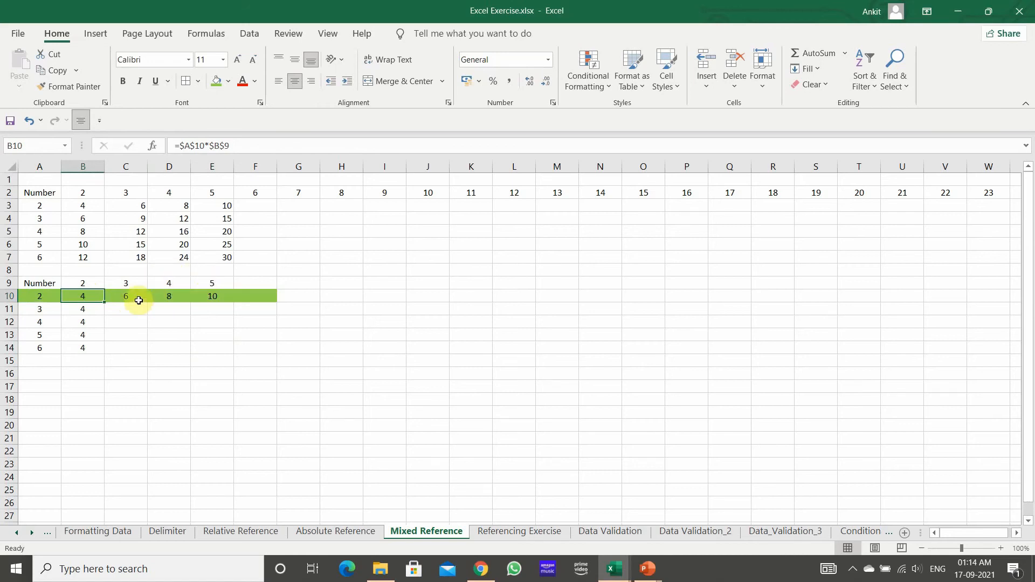
pyautogui.click(118, 296)
pyautogui.click(85, 295)
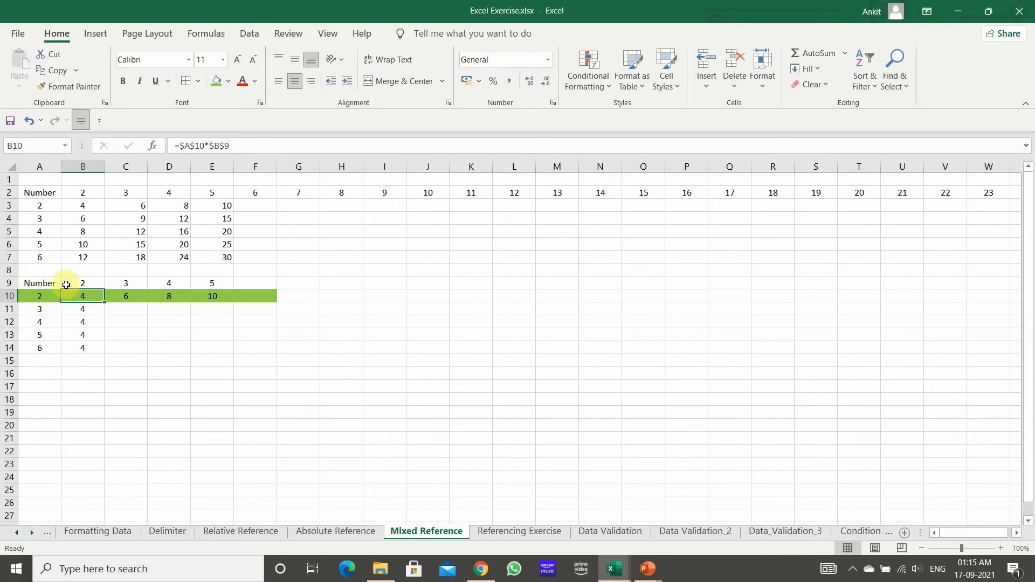
pyautogui.click(3, 281)
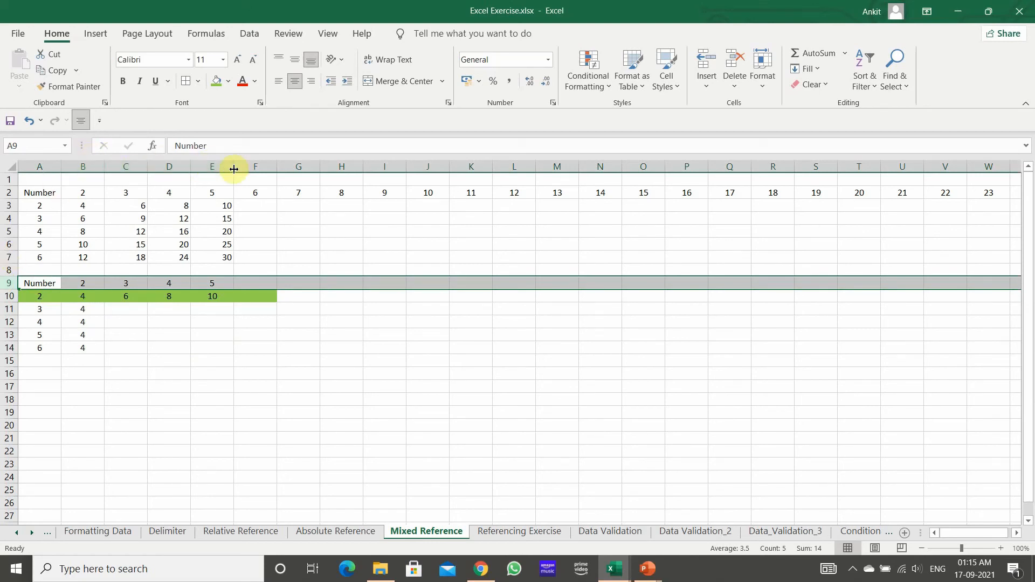
# Step: Make the column of the B9 reference relative in B10 so the formula reads =$A$10*B$9
pyautogui.click(86, 299)
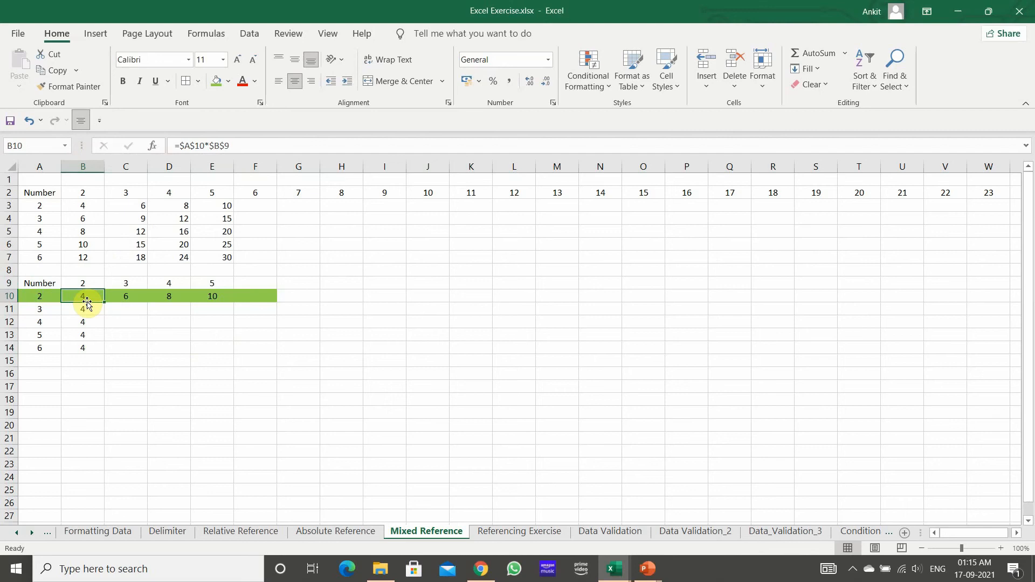
pyautogui.click(210, 145)
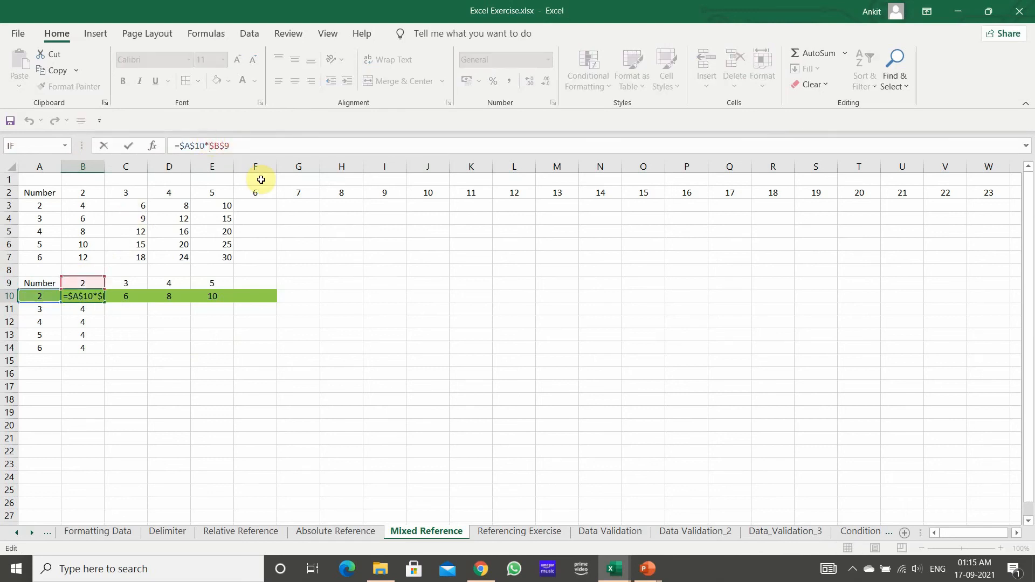
pyautogui.press('Delete')
pyautogui.write('$')
pyautogui.press('Return')
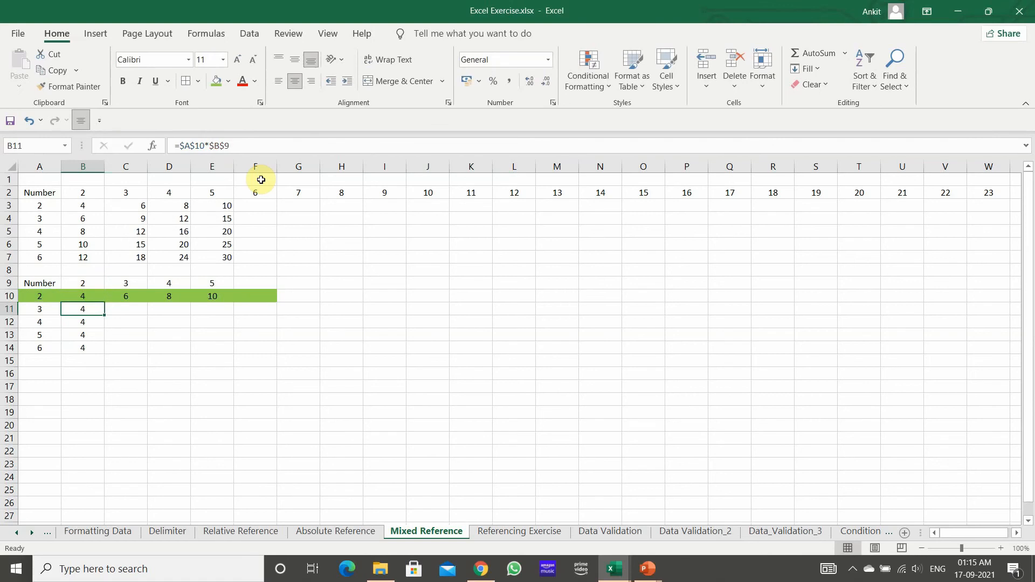
# Step: Fill the =$A$10*B$9 formula from B10 across row 10 to E10
pyautogui.click(86, 294)
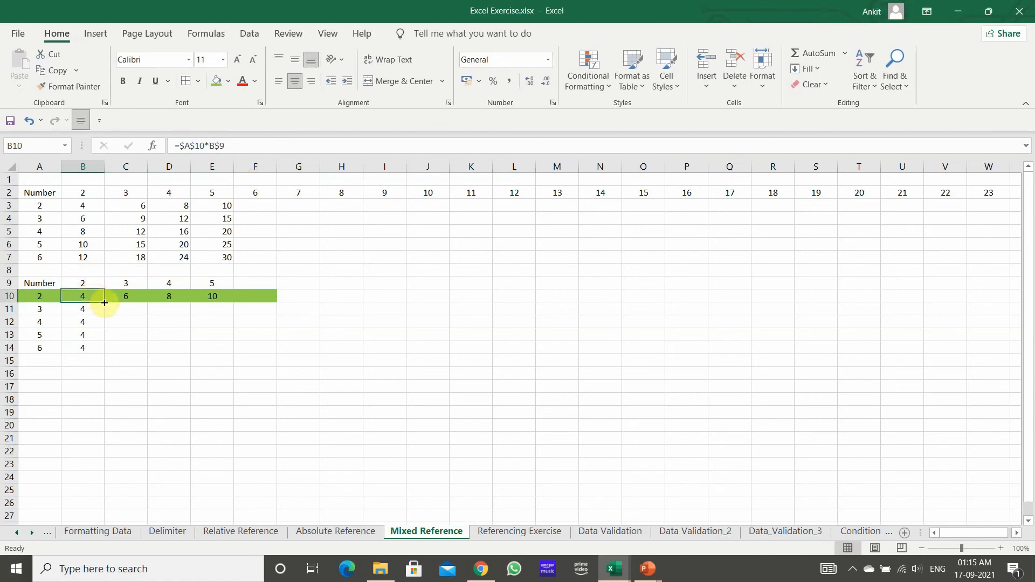
pyautogui.moveTo(105, 303); pyautogui.dragTo(243, 306)
pyautogui.click(203, 358)
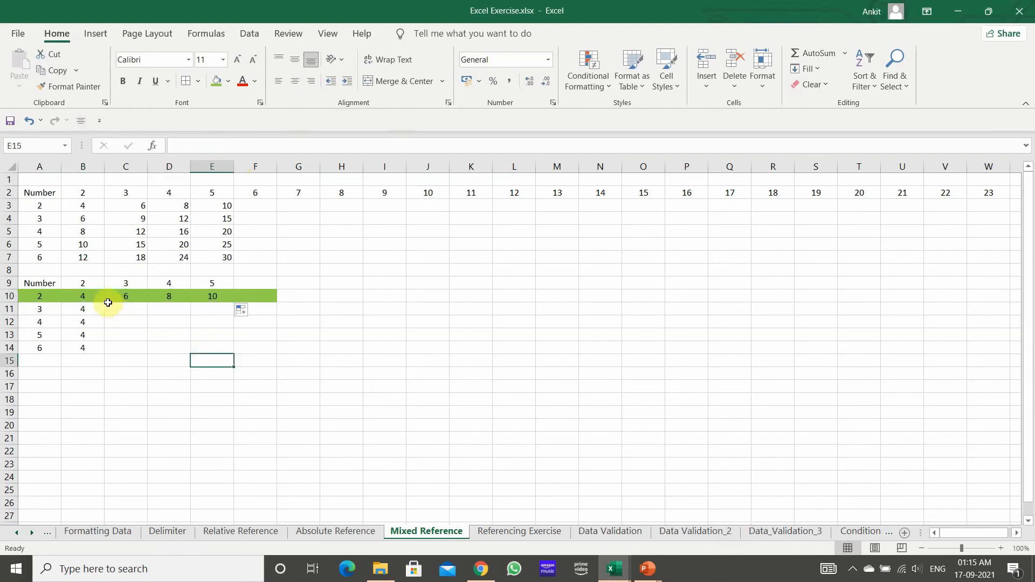
# Step: Examine how the row 9 reference shifts in the row 10 formulas from B10 through E10
pyautogui.click(95, 297)
pyautogui.click(123, 294)
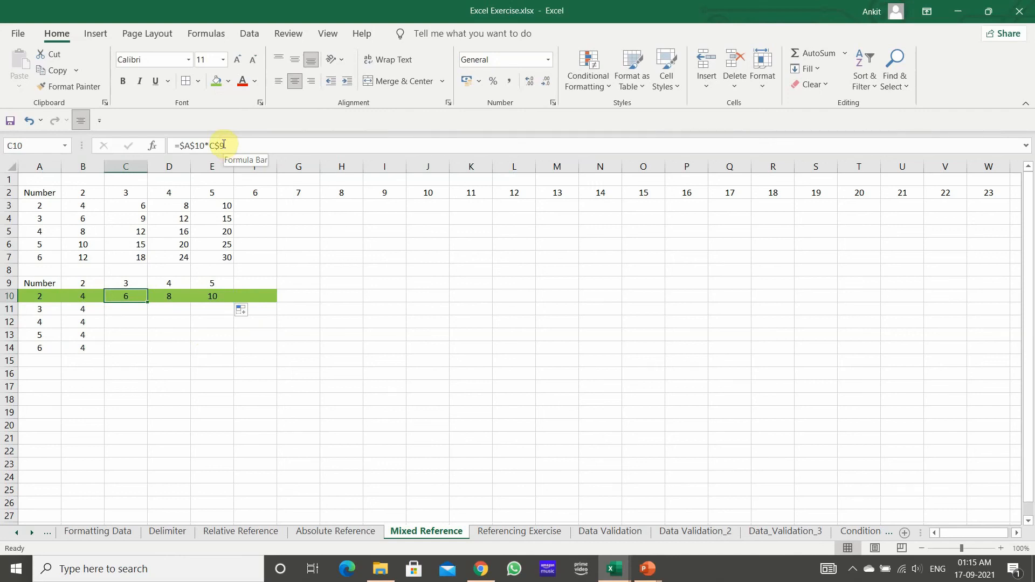
pyautogui.click(166, 296)
pyautogui.click(207, 302)
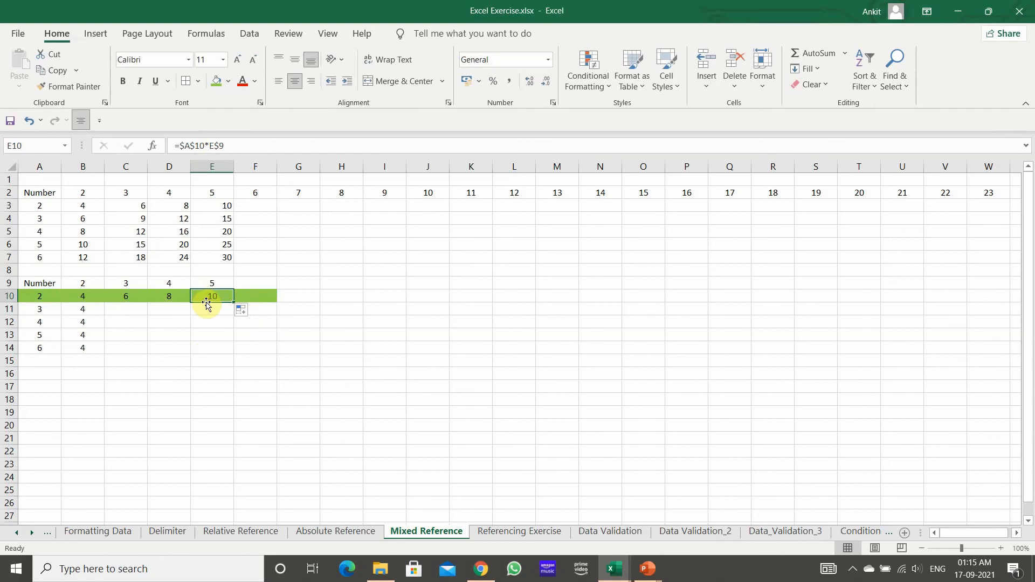
pyautogui.click(86, 298)
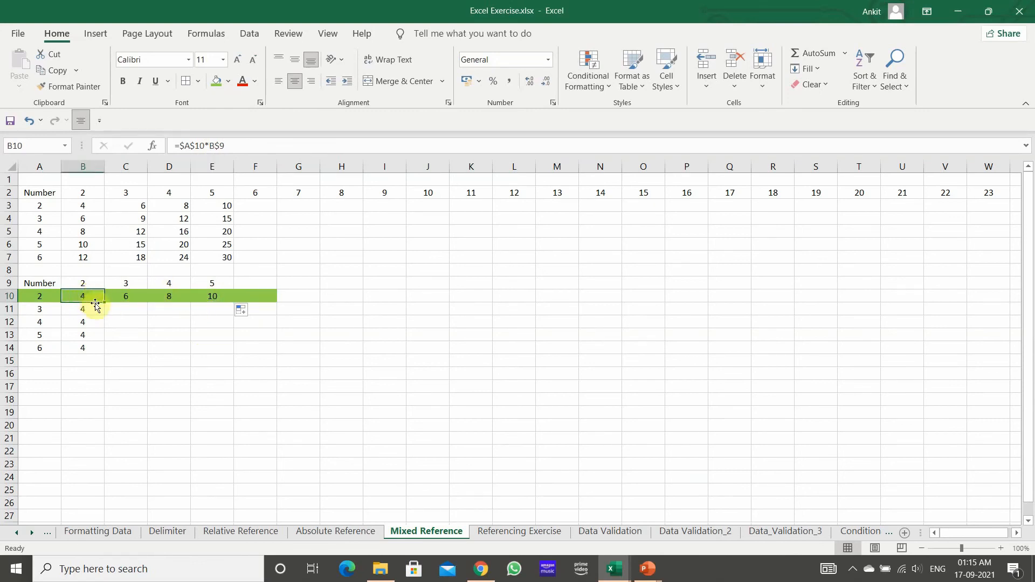
# Step: Examine the references in the column B formulas from B10 down to B14 against the values in columns A and B
pyautogui.click(85, 310)
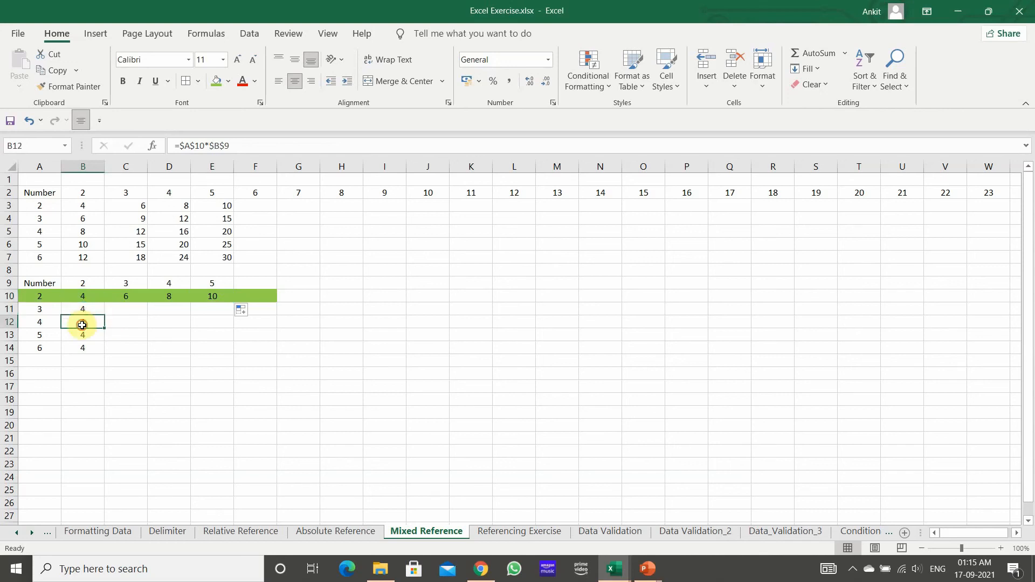
pyautogui.click(84, 348)
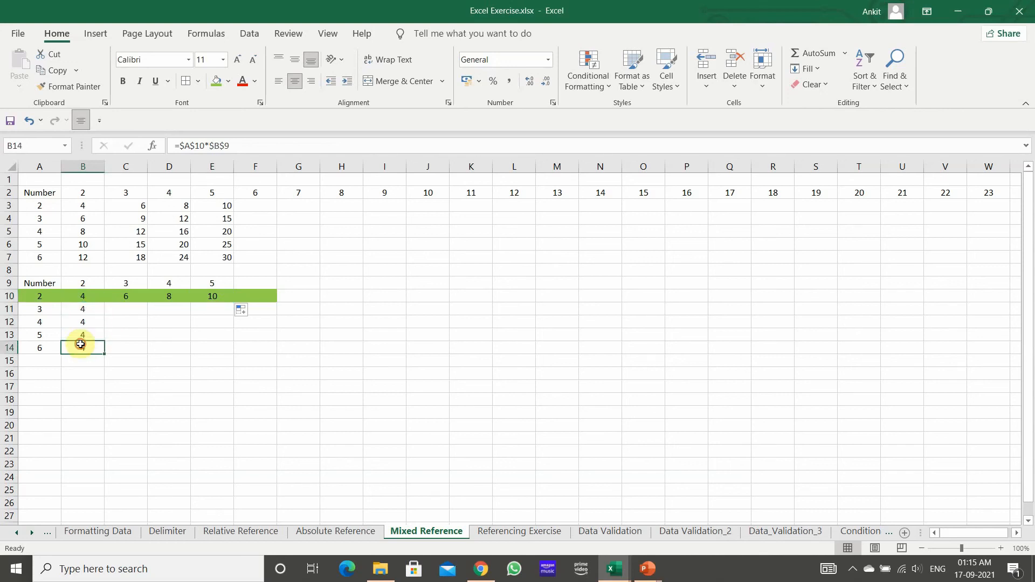
pyautogui.click(84, 165)
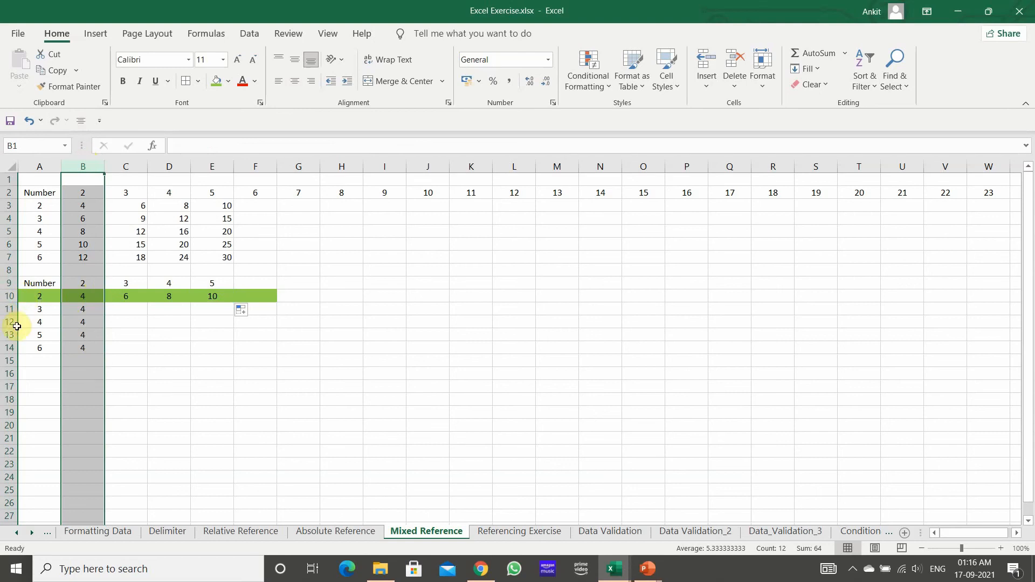
pyautogui.click(86, 295)
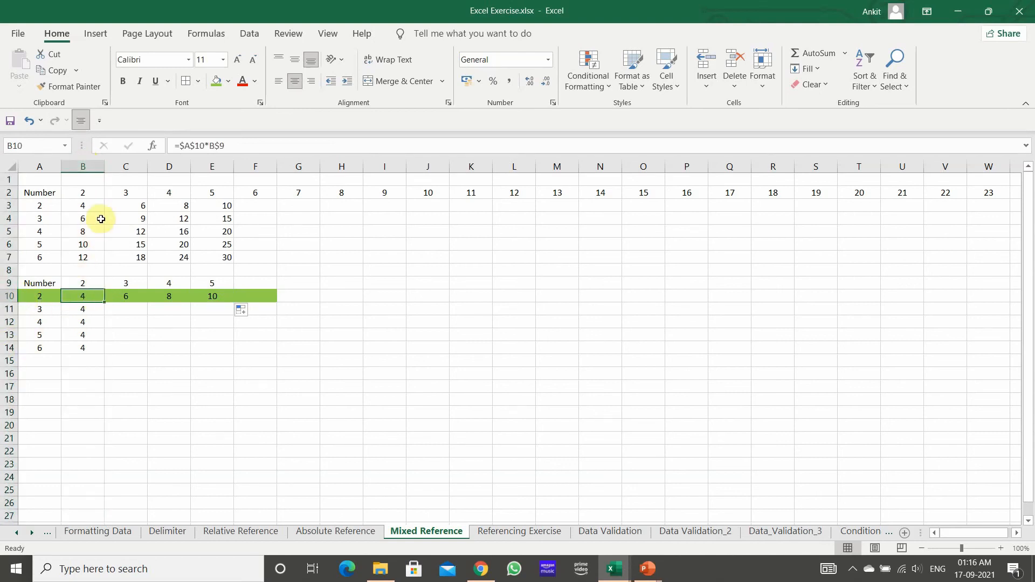
pyautogui.click(80, 307)
pyautogui.click(78, 324)
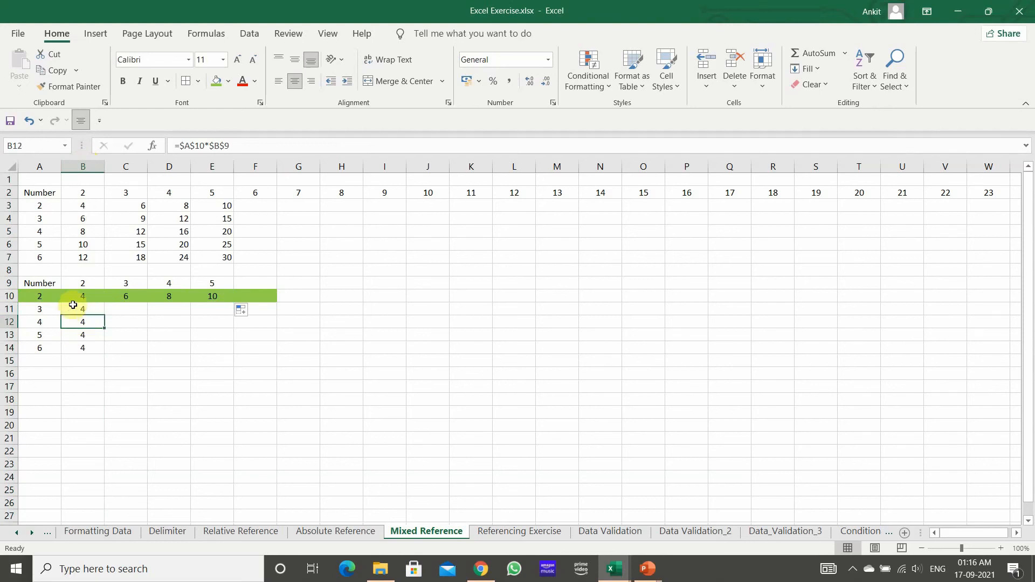
pyautogui.click(84, 295)
pyautogui.click(34, 160)
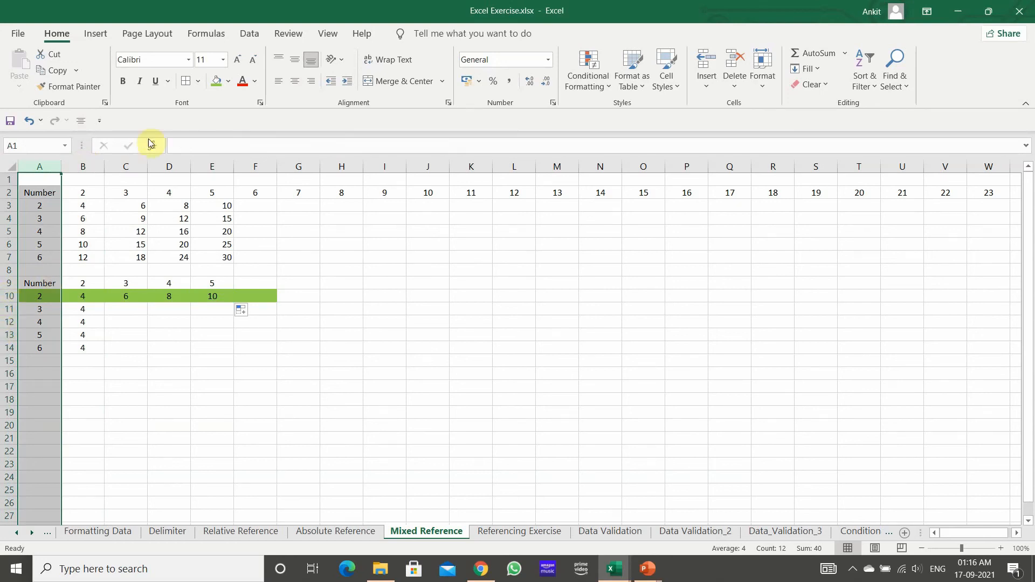
# Step: Make the row of the A10 reference relative in B10 so the formula reads =$A10*B$9
pyautogui.click(78, 294)
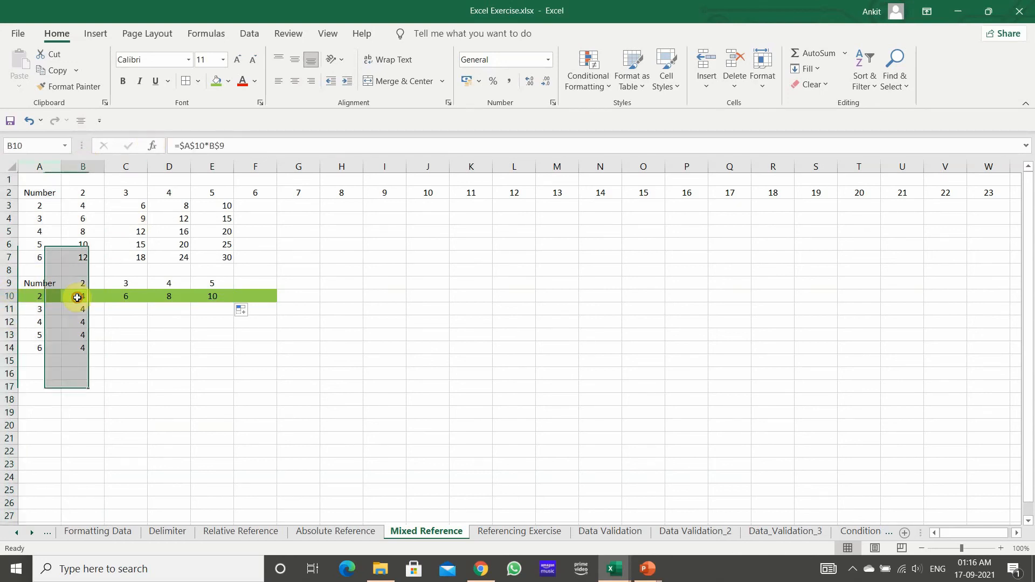
pyautogui.click(196, 146)
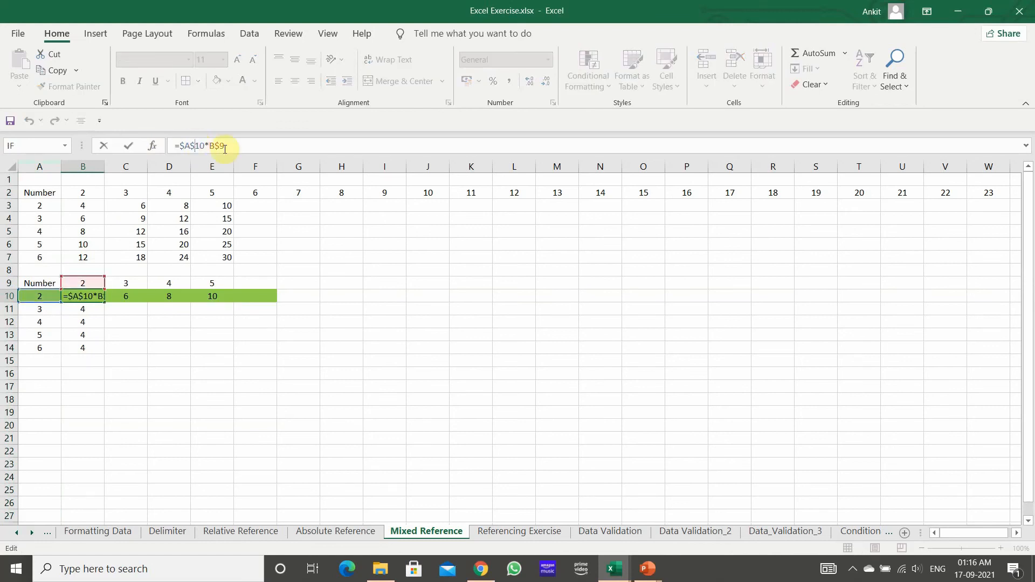
pyautogui.press('BackSpace')
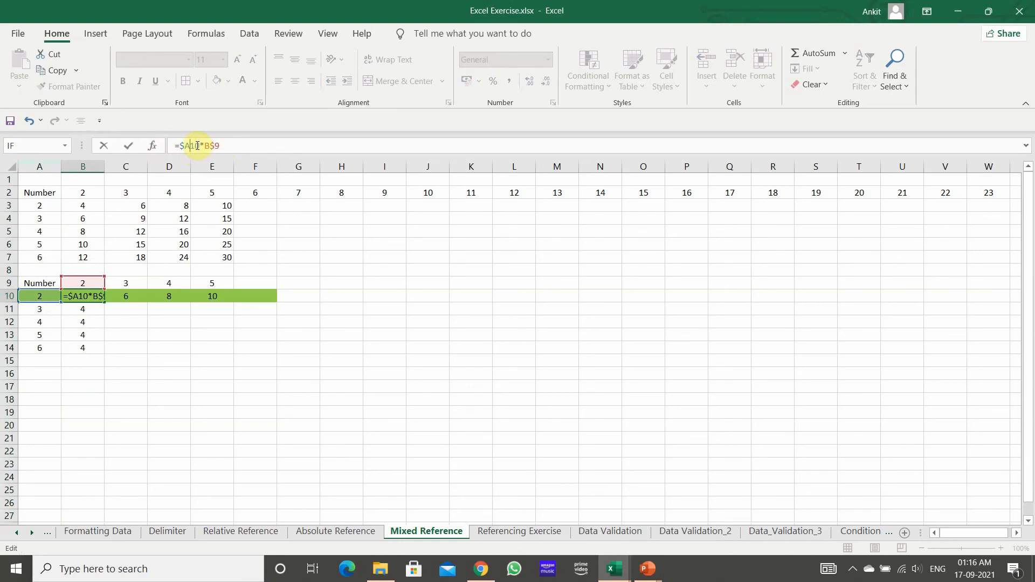
pyautogui.press('Return')
# Step: Fill the =$A10*B$9 formula from B10 down to B14 and check the formula in B11
pyautogui.click(81, 296)
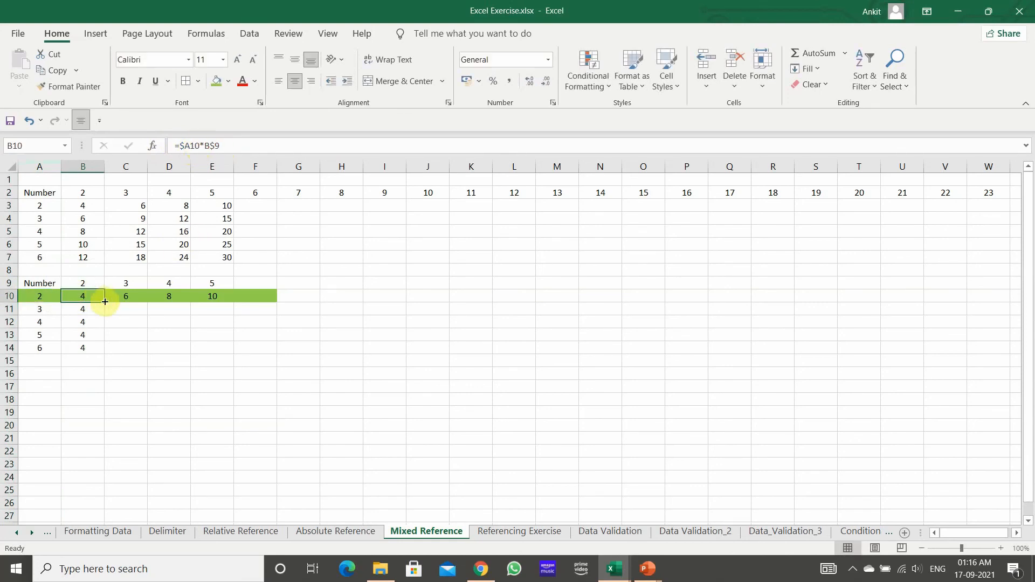
pyautogui.moveTo(105, 301); pyautogui.dragTo(104, 347)
pyautogui.click(88, 386)
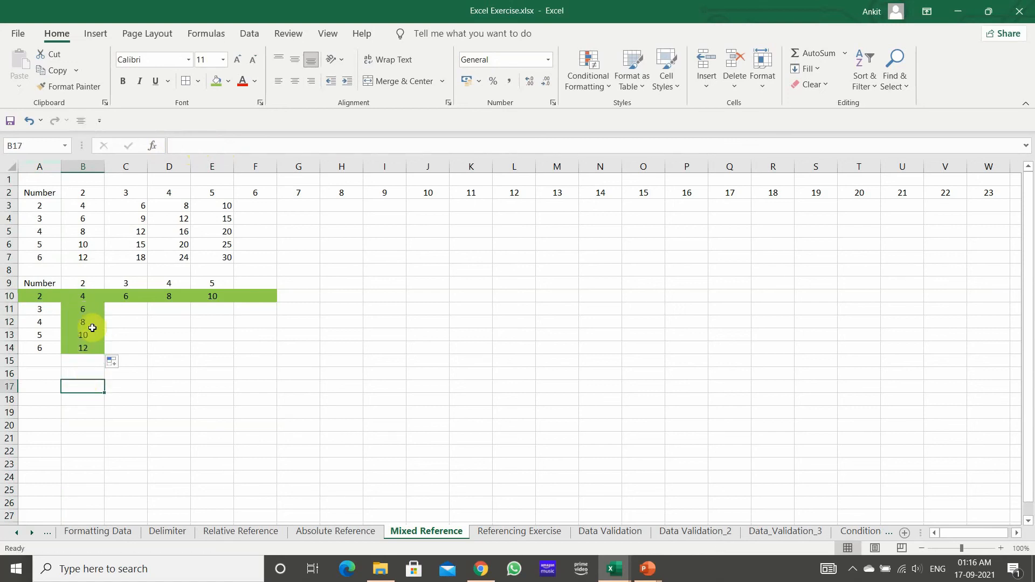
pyautogui.click(86, 309)
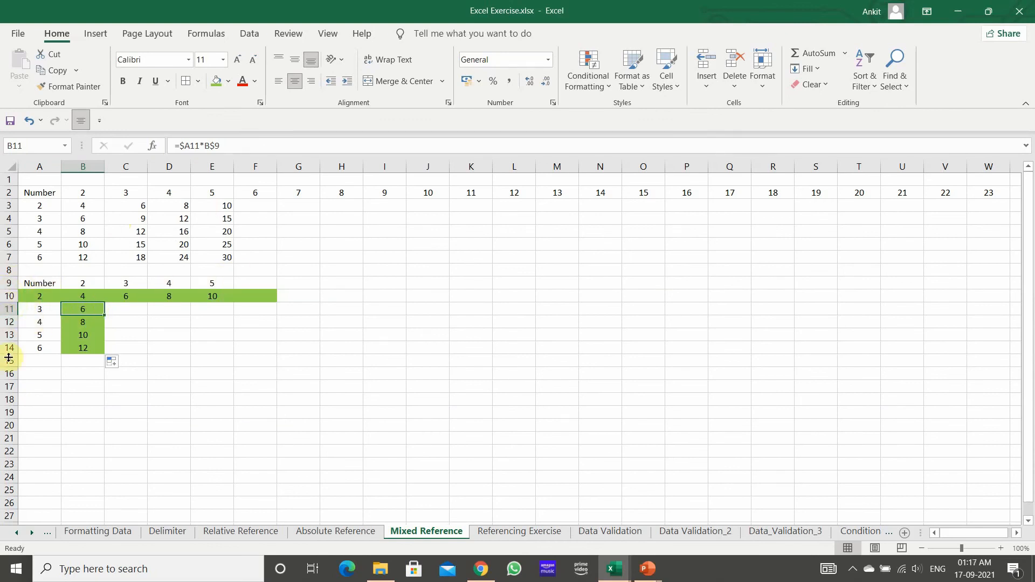
# Step: Fill the =$A10*B$9 mixed-reference formula across the whole table range B10:E14
pyautogui.moveTo(82, 297); pyautogui.dragTo(90, 319)
pyautogui.click(93, 298)
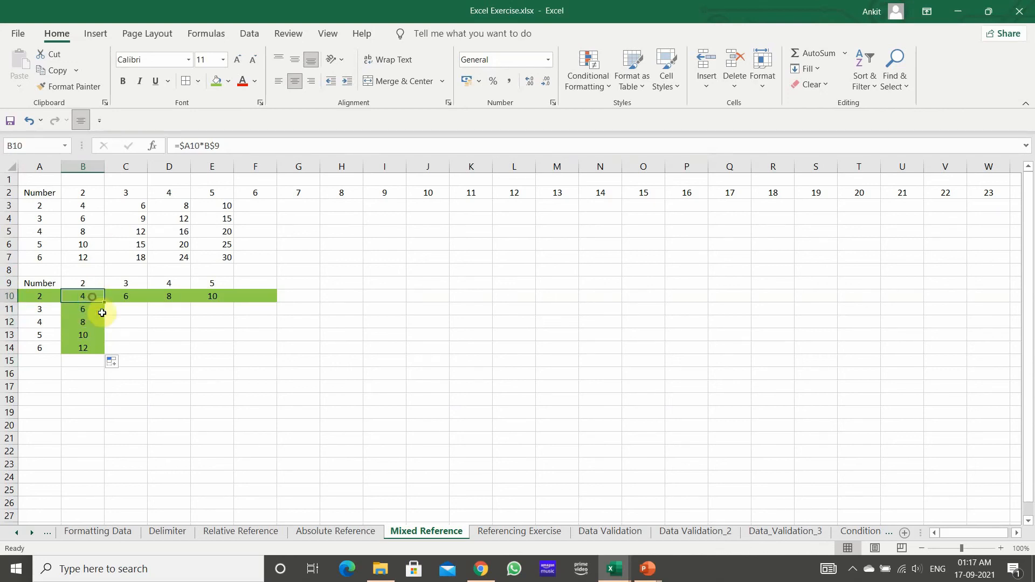
pyautogui.click(215, 297)
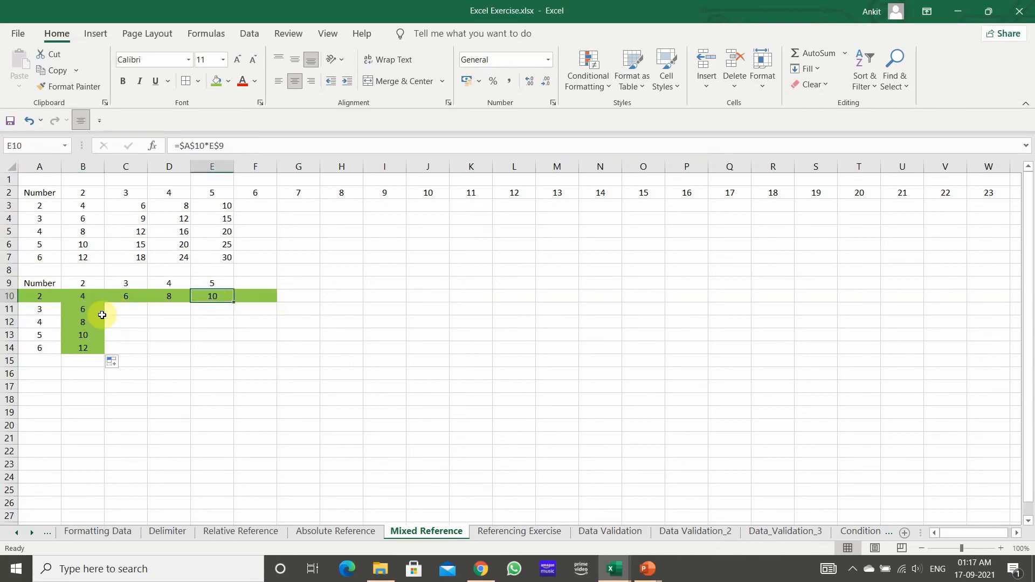
pyautogui.moveTo(95, 298); pyautogui.dragTo(238, 357)
pyautogui.click(132, 421)
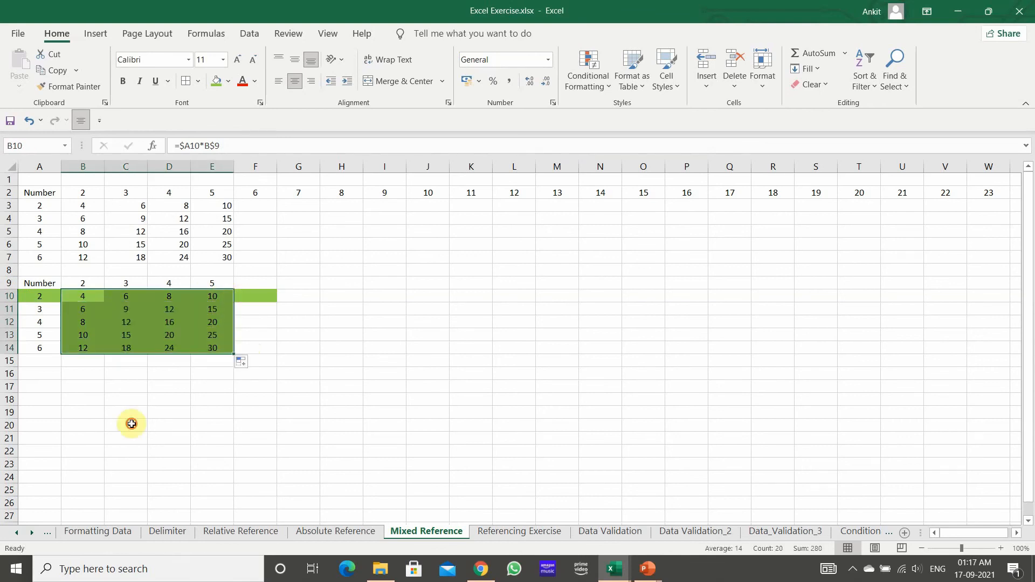
pyautogui.click(142, 324)
pyautogui.click(128, 362)
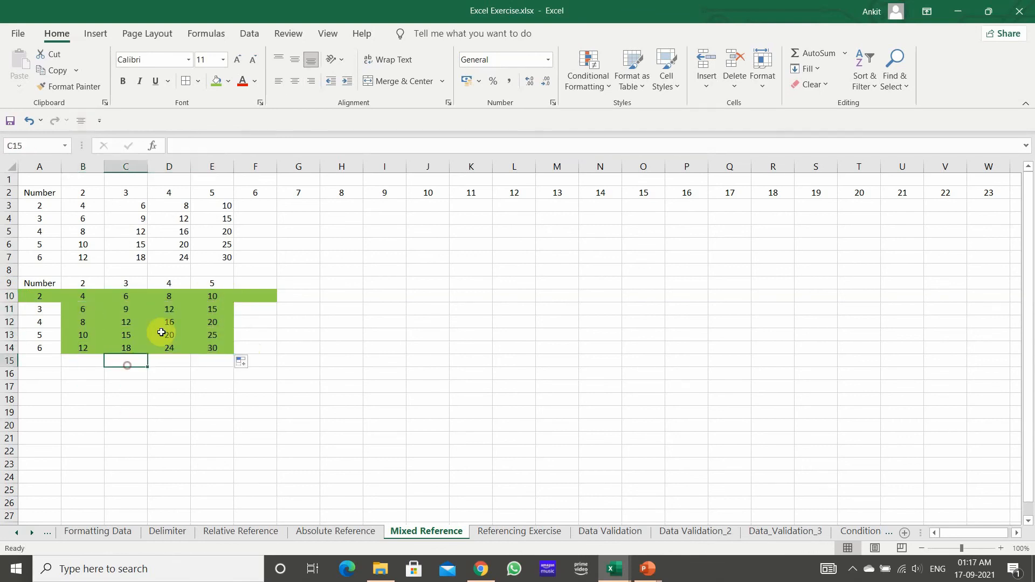
# Step: Check the references in the filled formulas at several cells of the table, including D11, D13 and E12
pyautogui.click(168, 312)
pyautogui.click(178, 336)
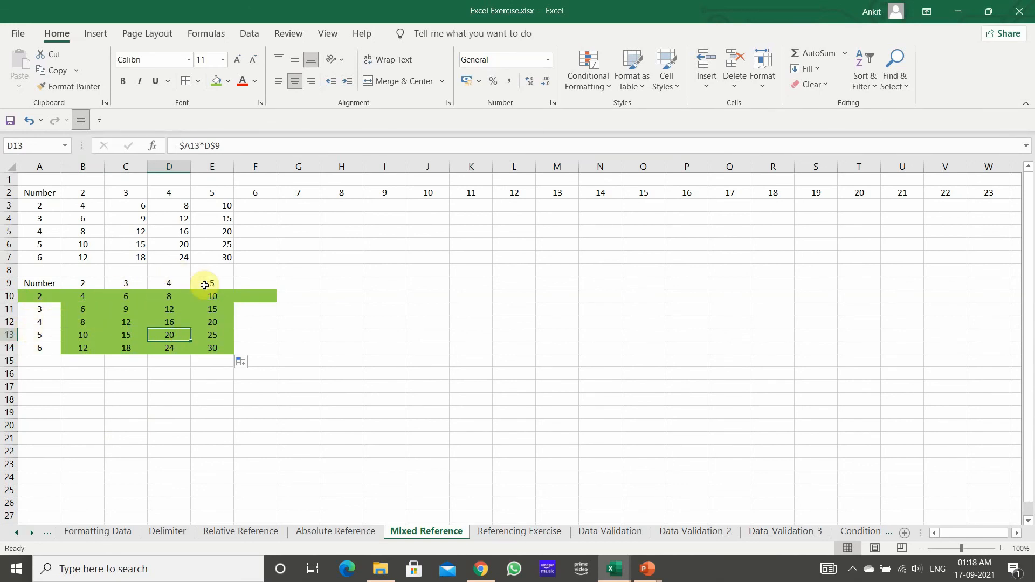
pyautogui.click(221, 321)
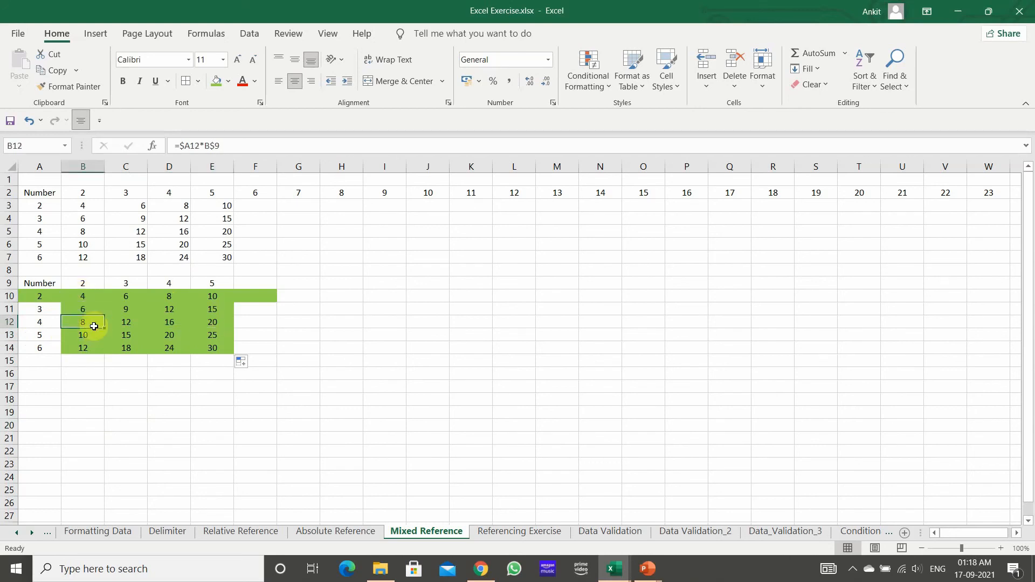
# Step: Clear the results in B10:E15 and enter the mixed-reference formula =$A10*B$9 again in B10
pyautogui.moveTo(88, 296); pyautogui.dragTo(230, 351)
pyautogui.press('Delete')
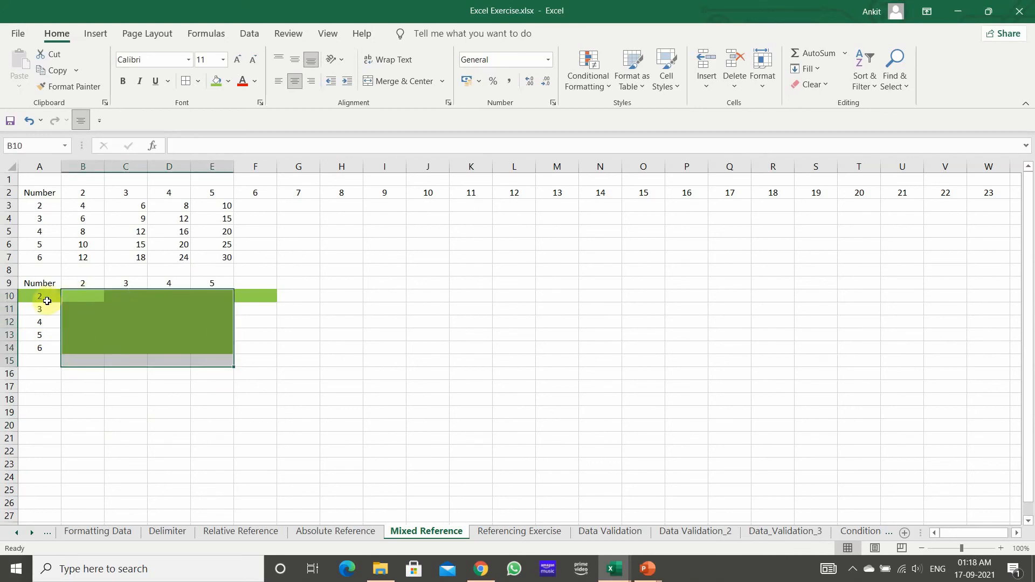
pyautogui.click(80, 296)
pyautogui.write('=')
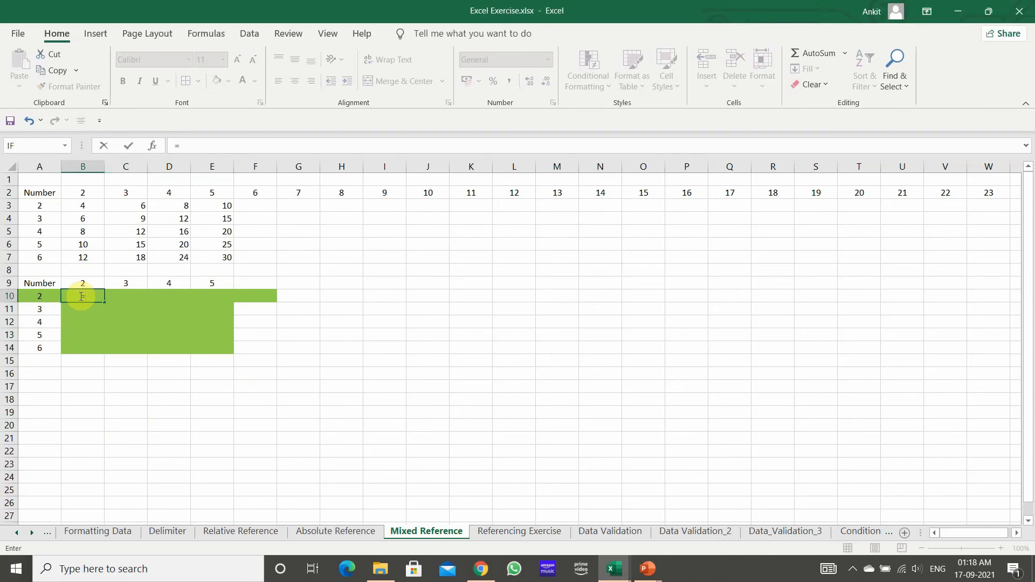
pyautogui.click(33, 297)
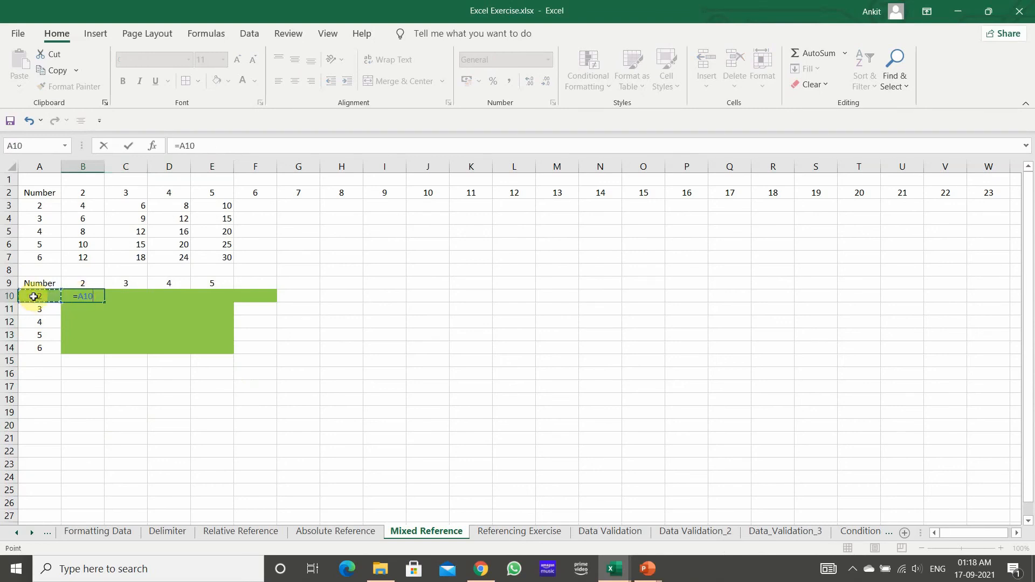
pyautogui.click(83, 280)
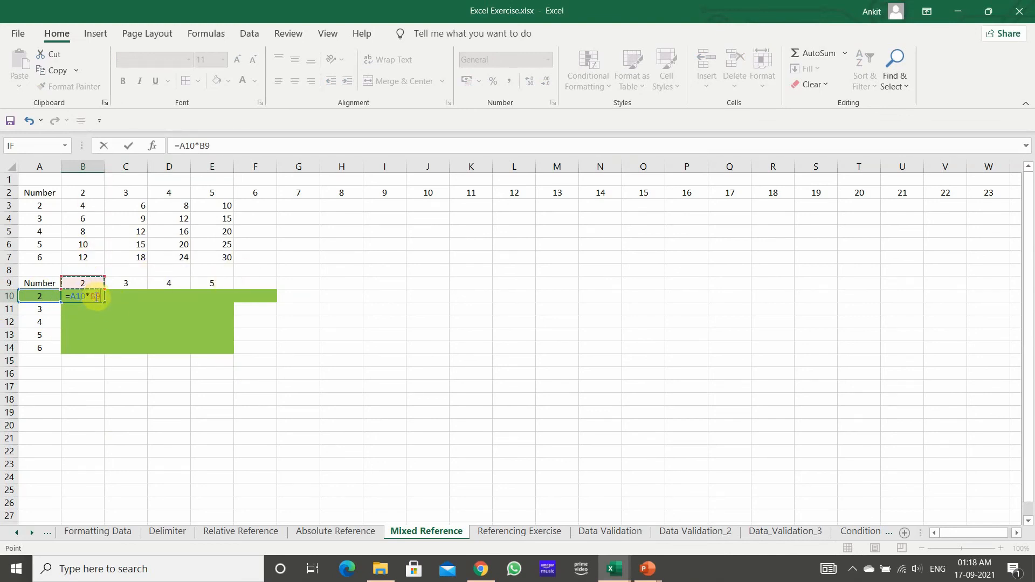
pyautogui.click(209, 146)
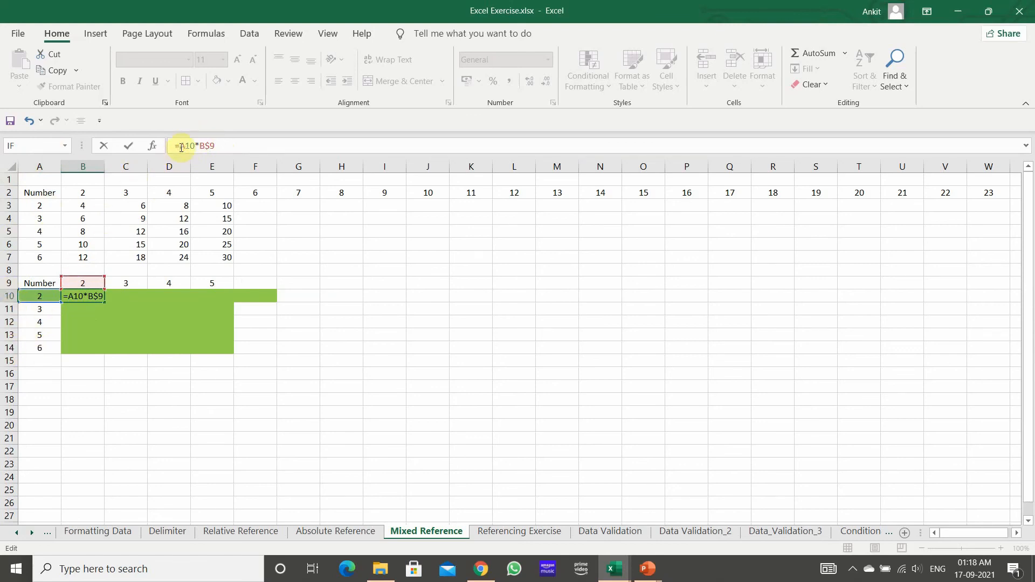
pyautogui.write('$')
pyautogui.press('Return')
# Step: Fill the =$A10*B$9 formula from B10 across to E10 and down through row 14
pyautogui.click(87, 294)
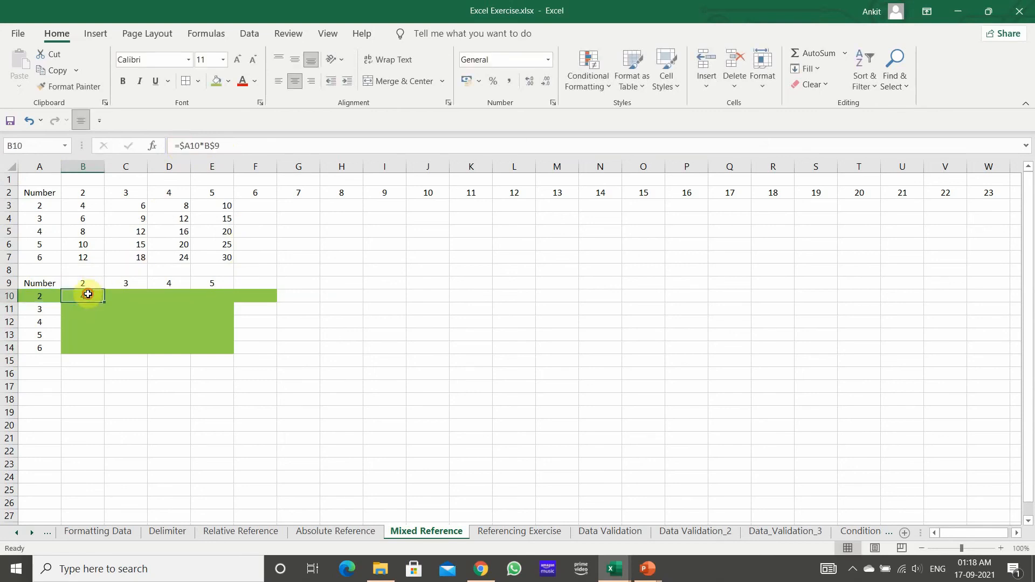
pyautogui.moveTo(103, 301); pyautogui.dragTo(230, 300)
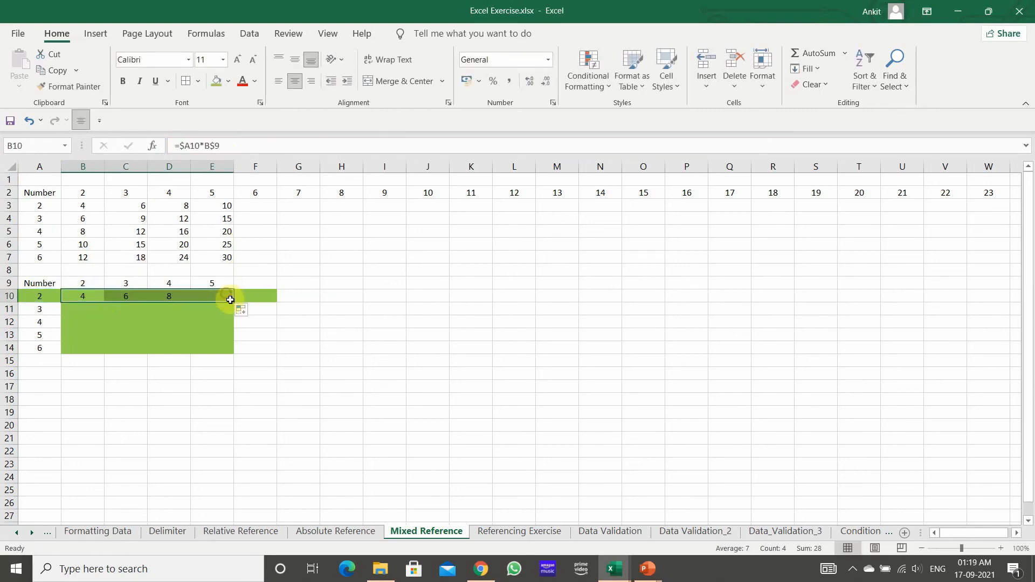
pyautogui.doubleClick(232, 302)
pyautogui.click(196, 382)
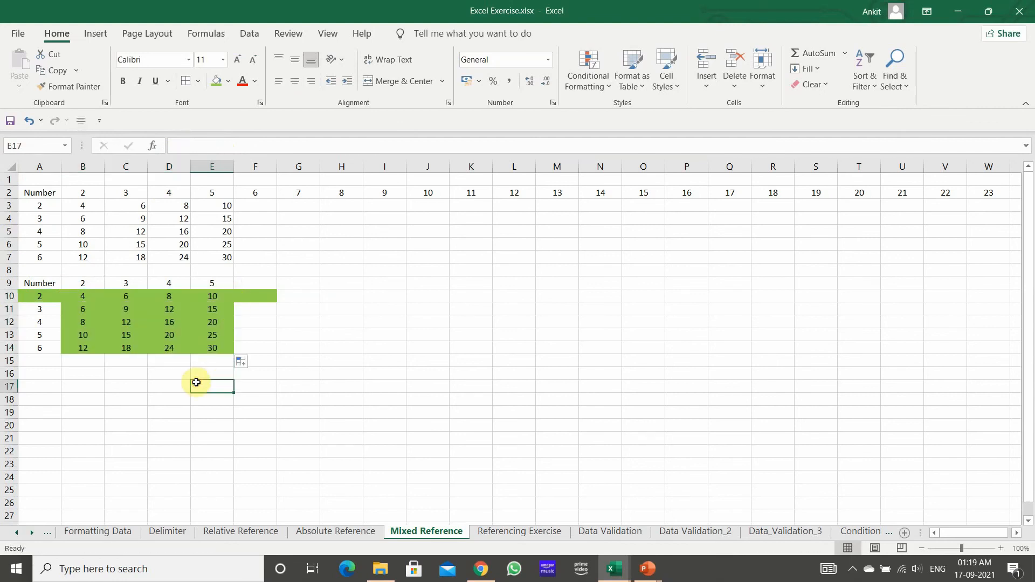